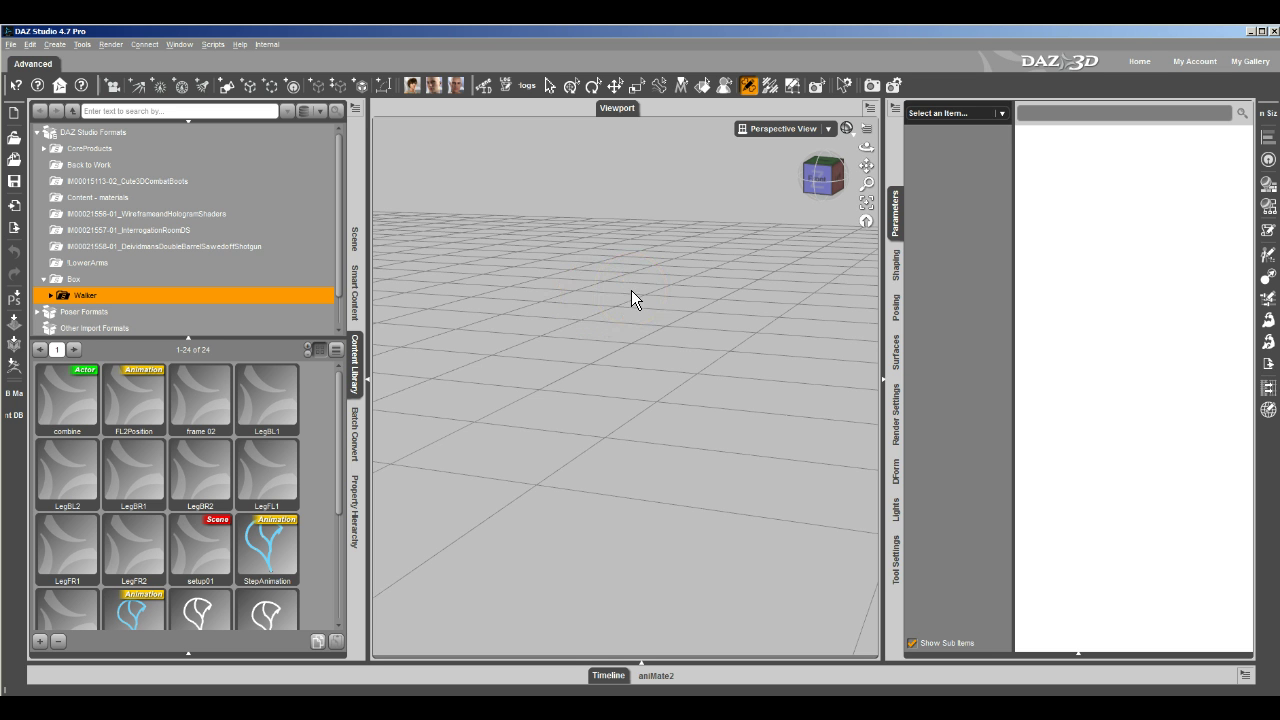
# Step: Load the LegFL1 figure from the Walker folder into the scene and view it from the front
pyautogui.click(285, 476)
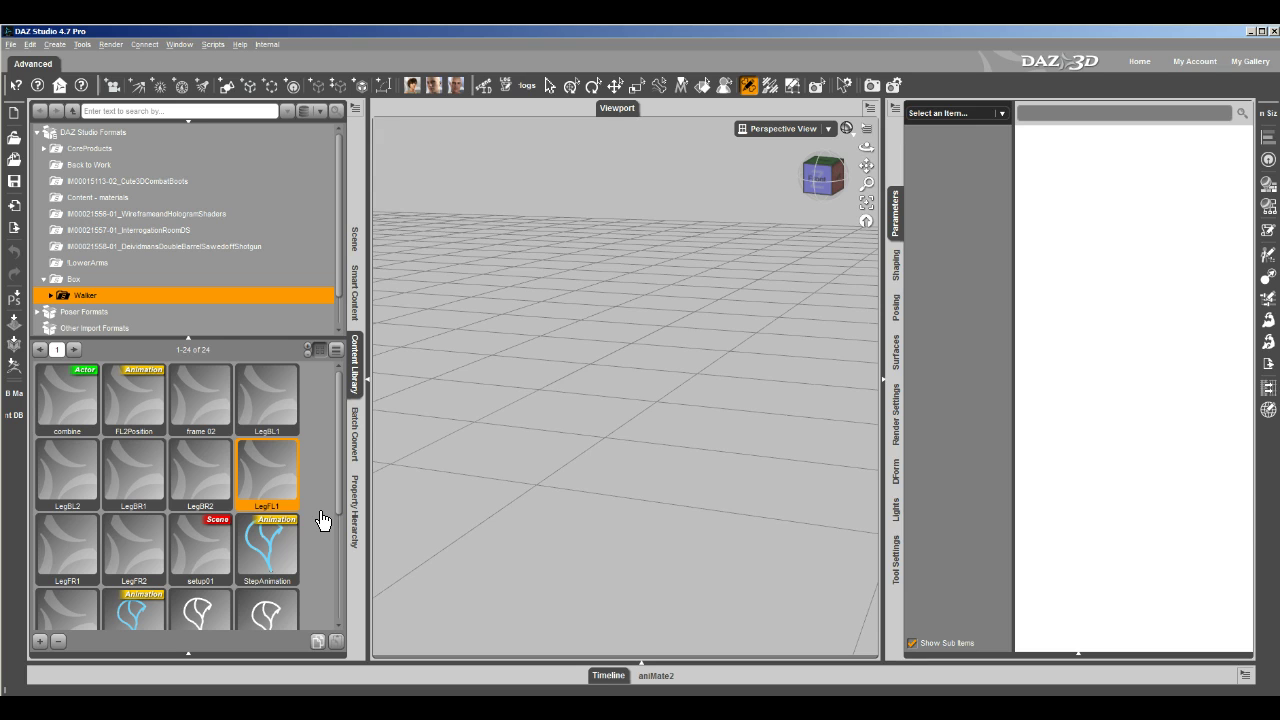
pyautogui.doubleClick(270, 477)
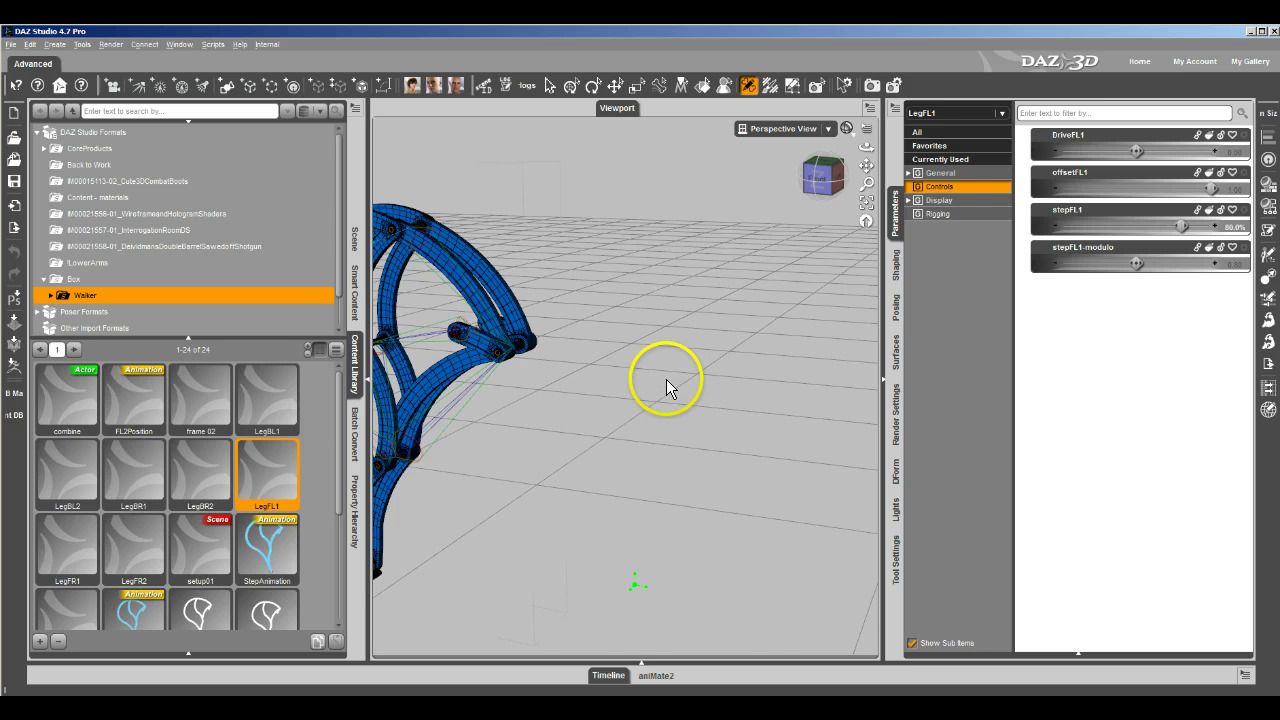
pyautogui.scroll(-3, 666, 379)
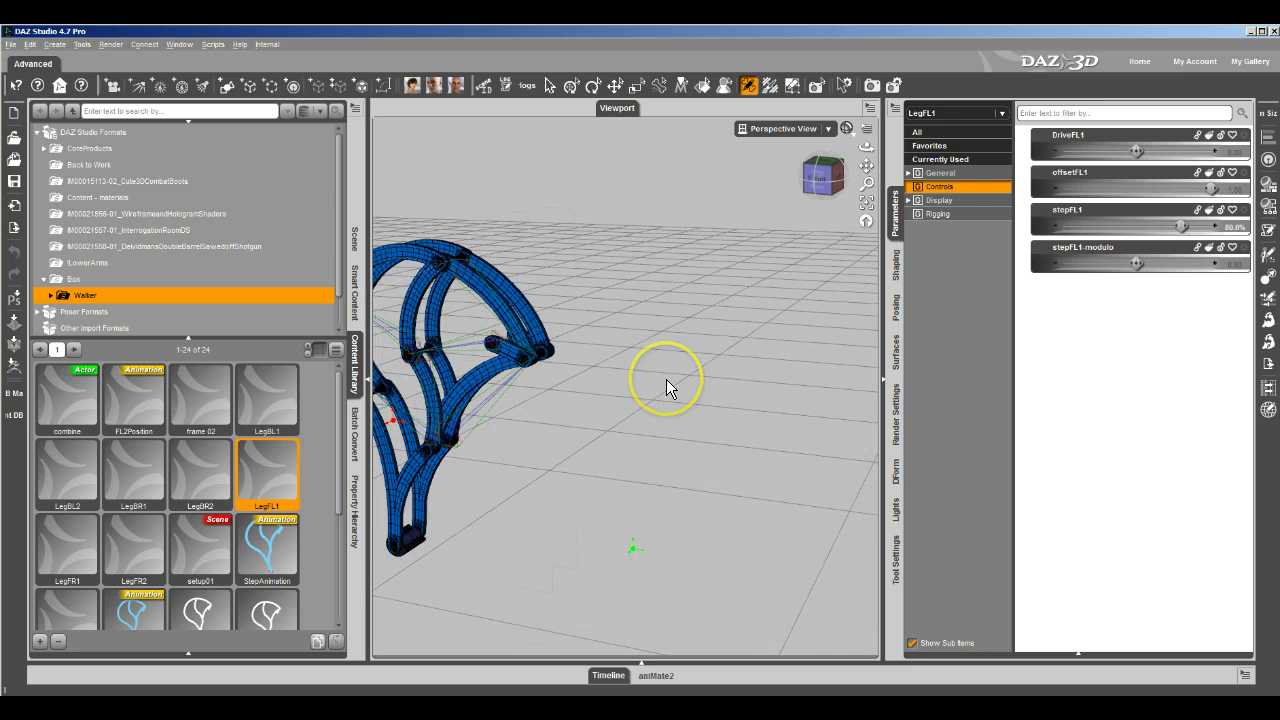
pyautogui.click(824, 197)
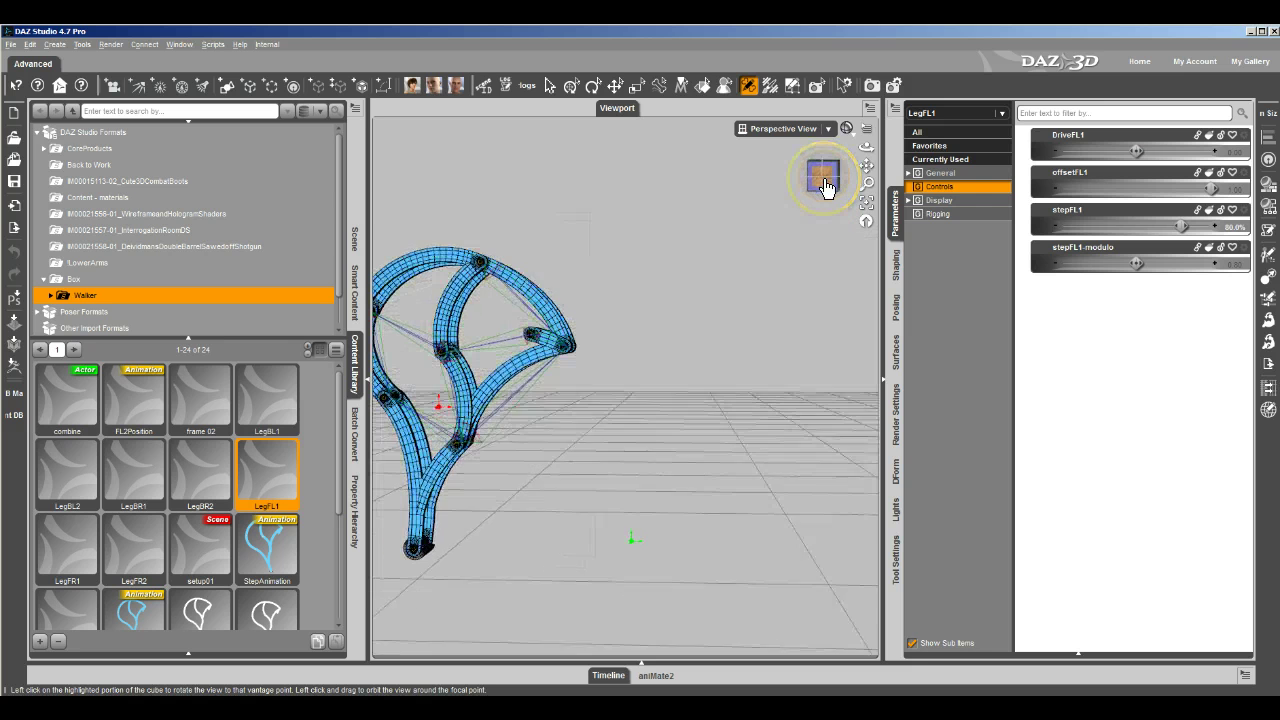
# Step: Set LegFL1's stepFL1-modulo control to 0
pyautogui.click(1235, 264)
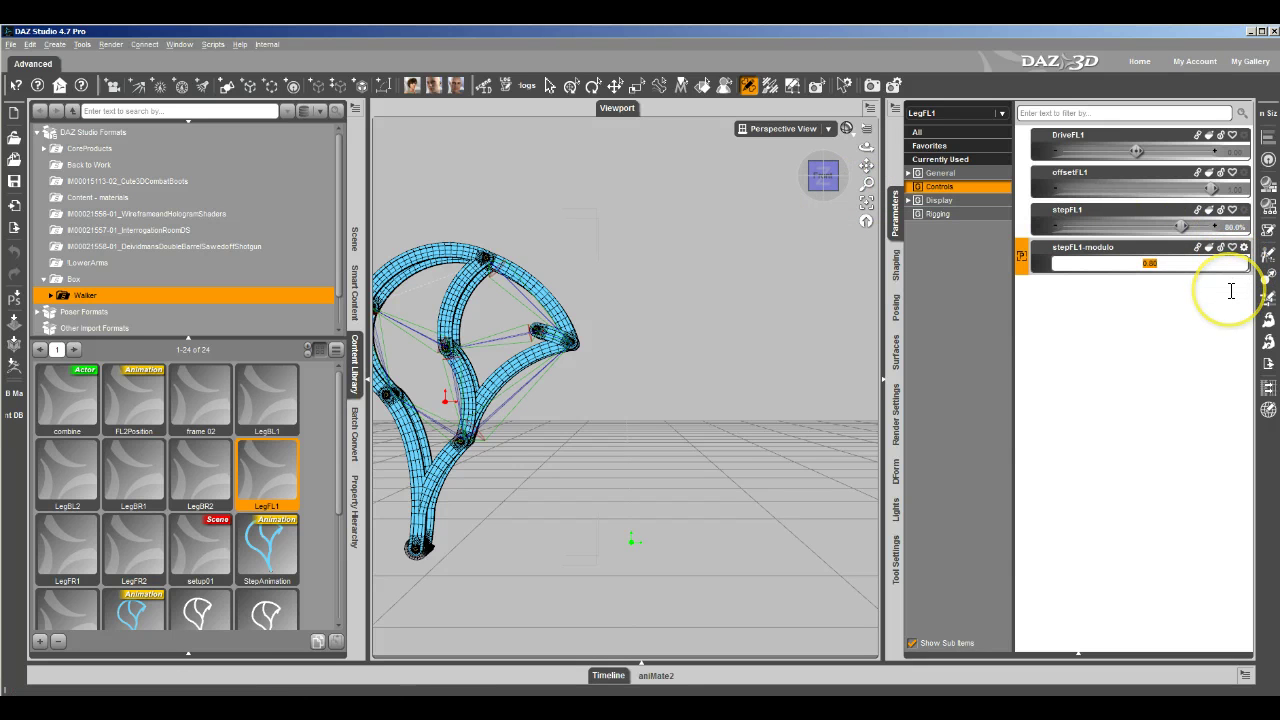
pyautogui.write('0')
pyautogui.press('Return')
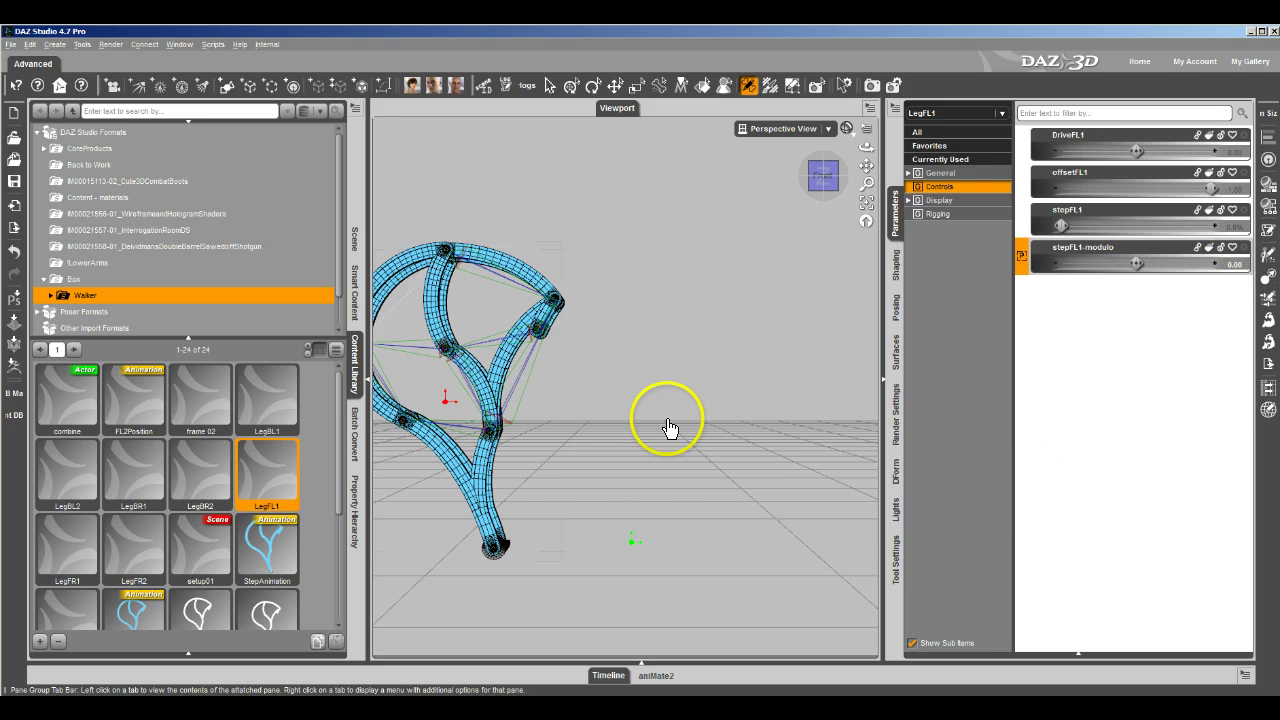
pyautogui.scroll(-3, 668, 412)
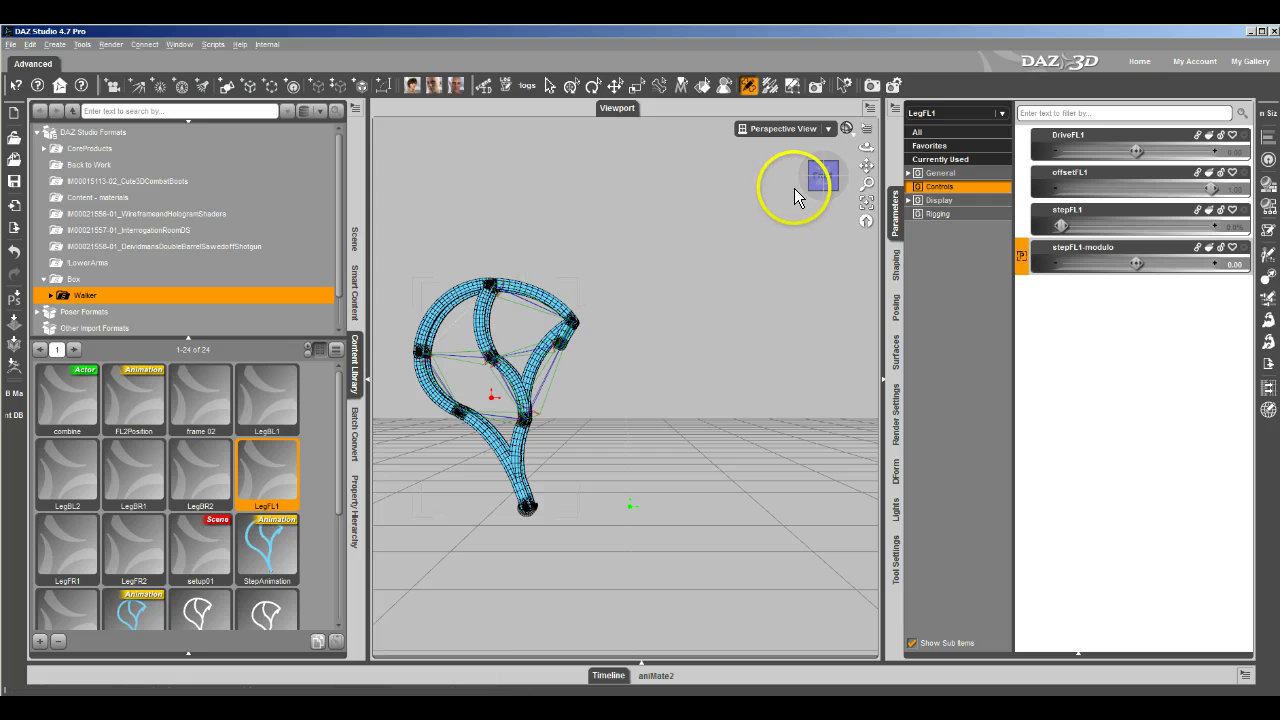
# Step: Load the walkerframe prop from the Walker folder and switch the viewport to Top View
pyautogui.scroll(-3, 308, 537)
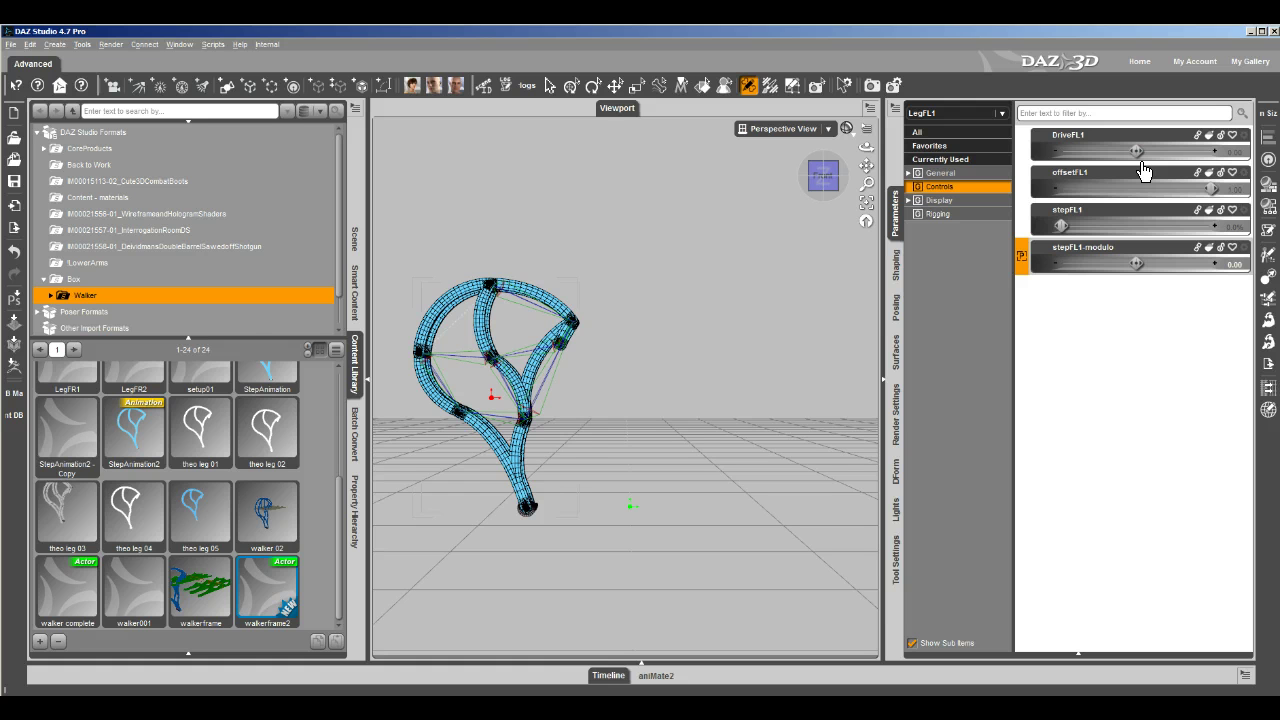
pyautogui.doubleClick(206, 594)
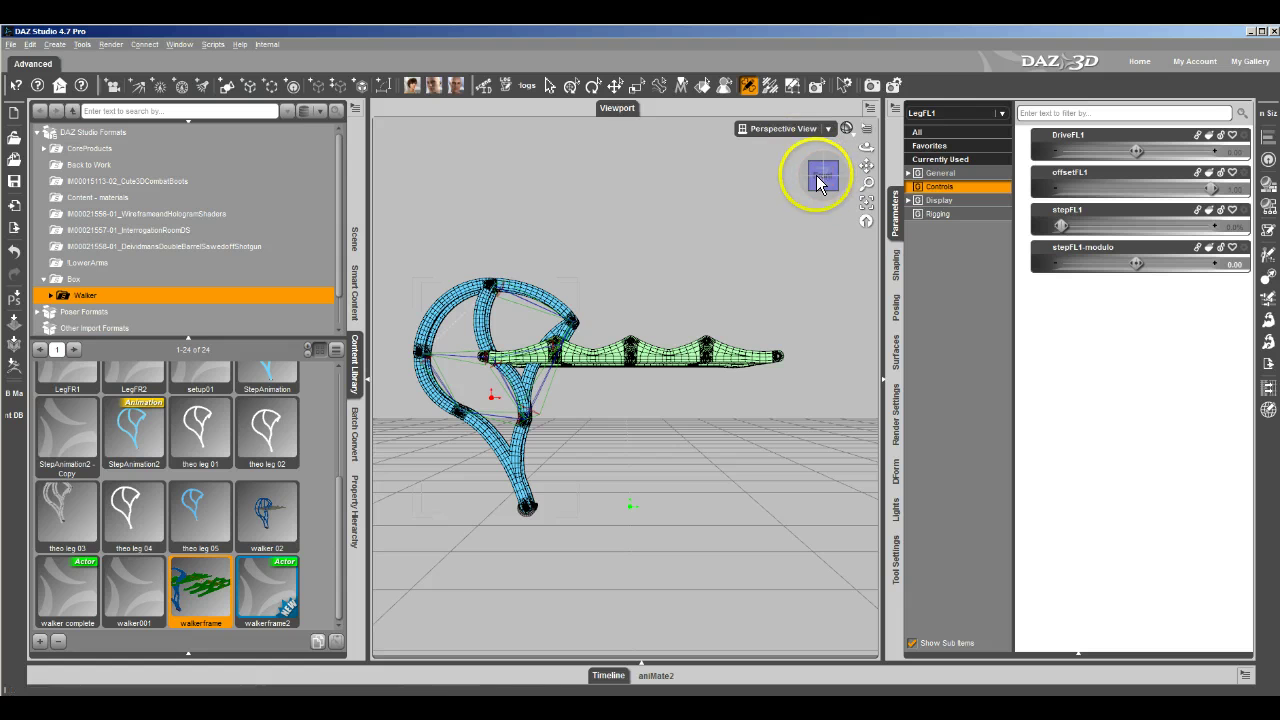
pyautogui.moveTo(818, 180); pyautogui.dragTo(634, 349)
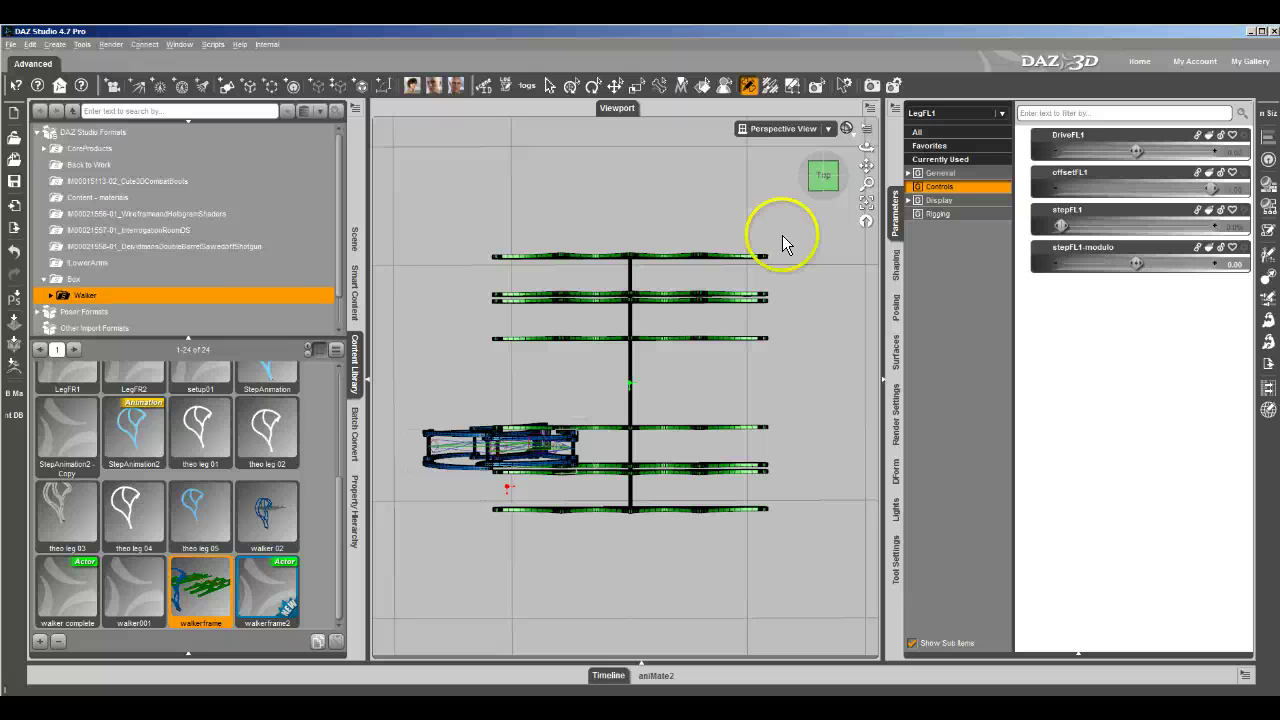
pyautogui.click(788, 129)
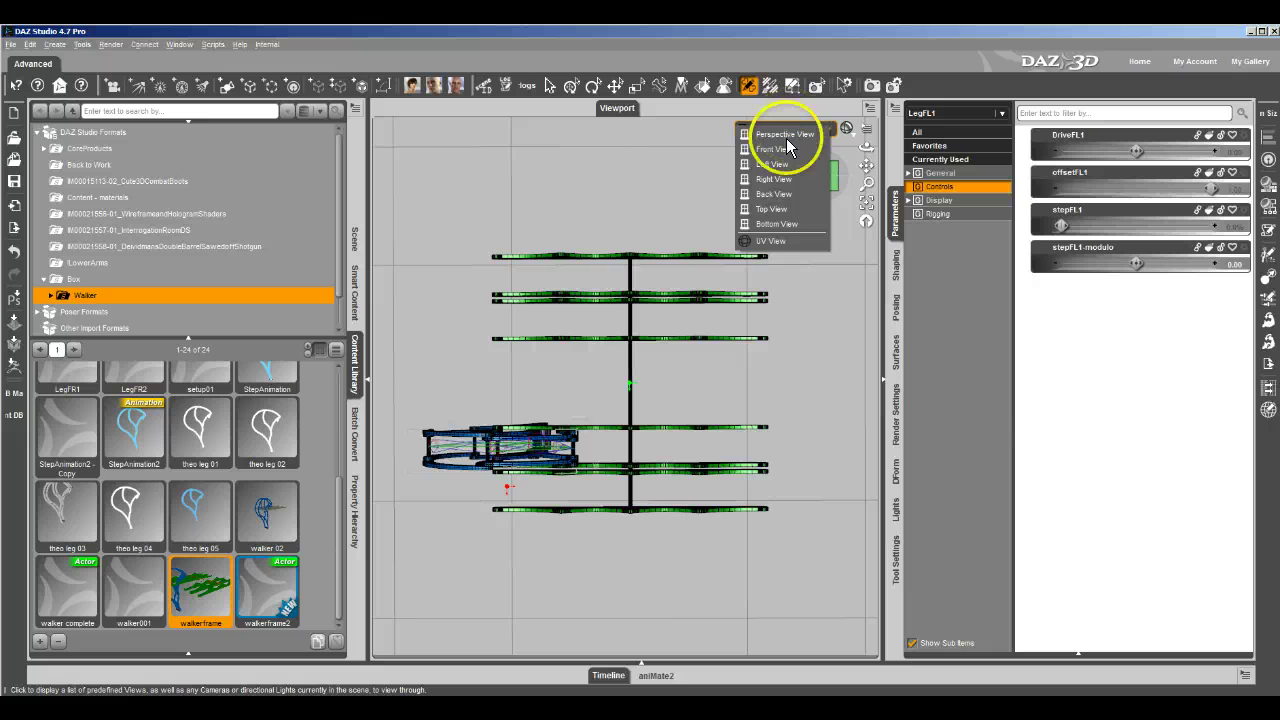
pyautogui.click(770, 209)
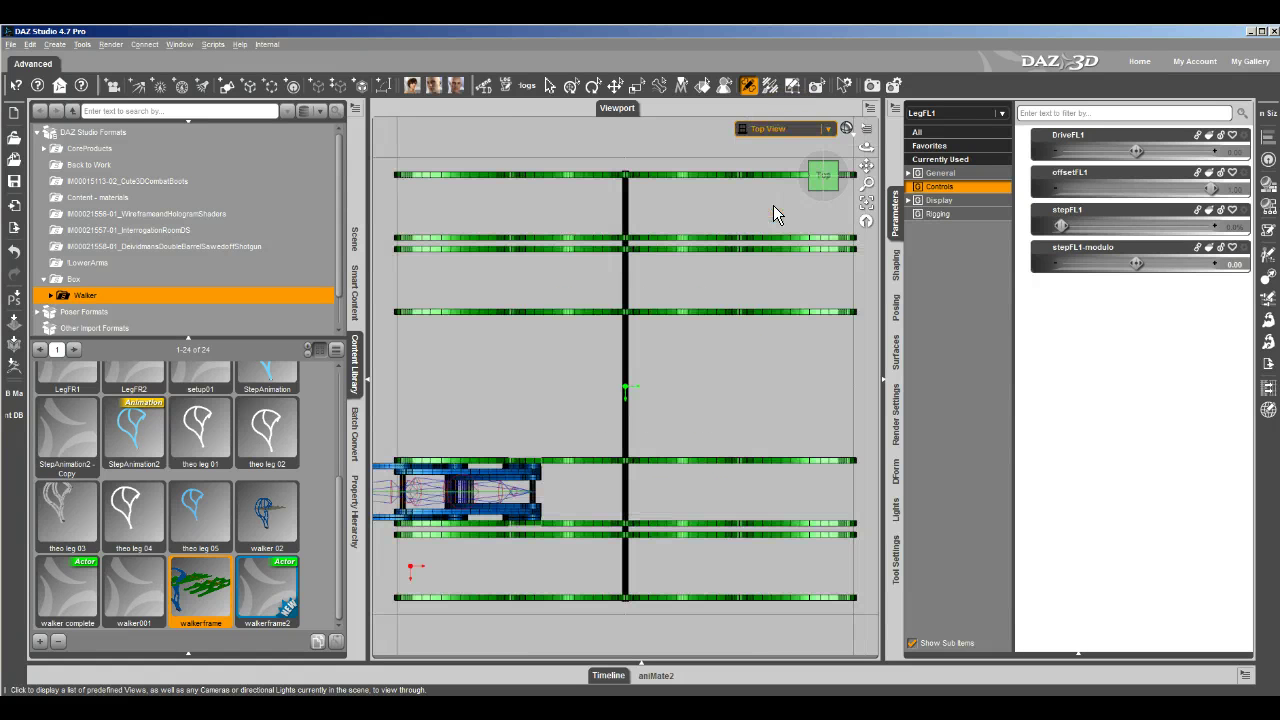
# Step: Move LegFL1 along Z to a Z Translate of 32.59, fitting it between the walkerframe's two outermost front rails
pyautogui.click(355, 240)
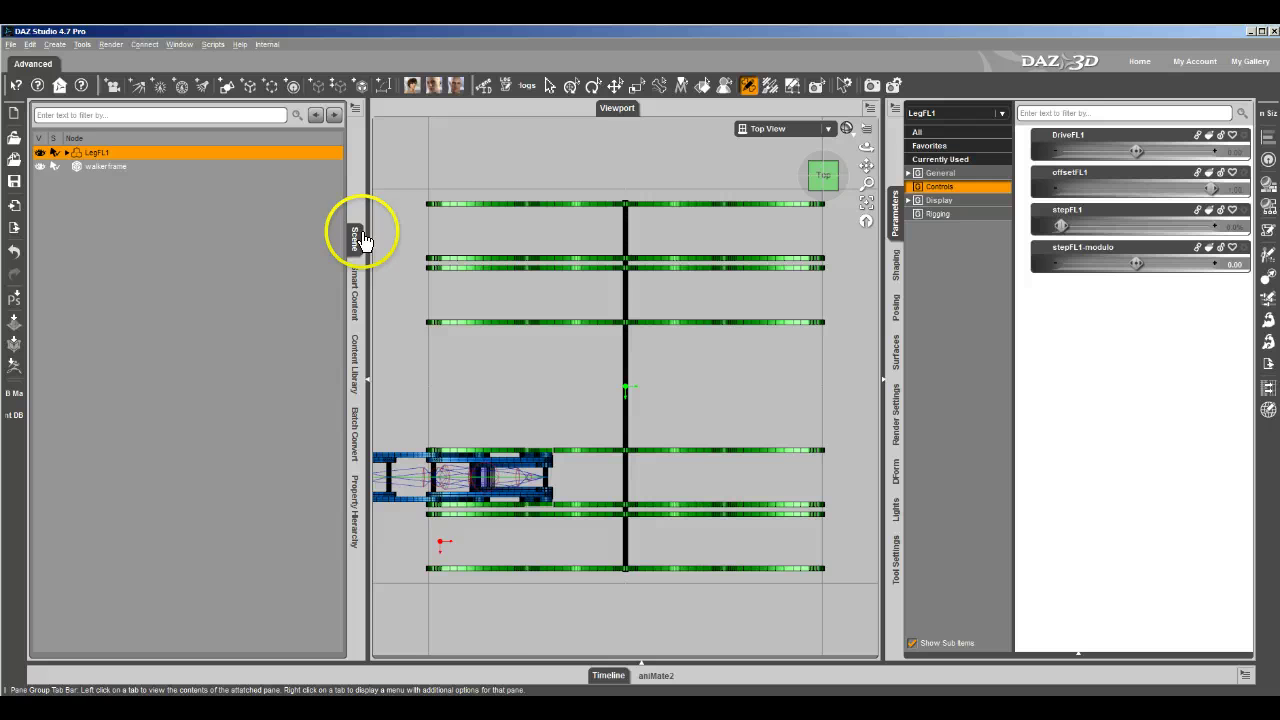
pyautogui.click(940, 173)
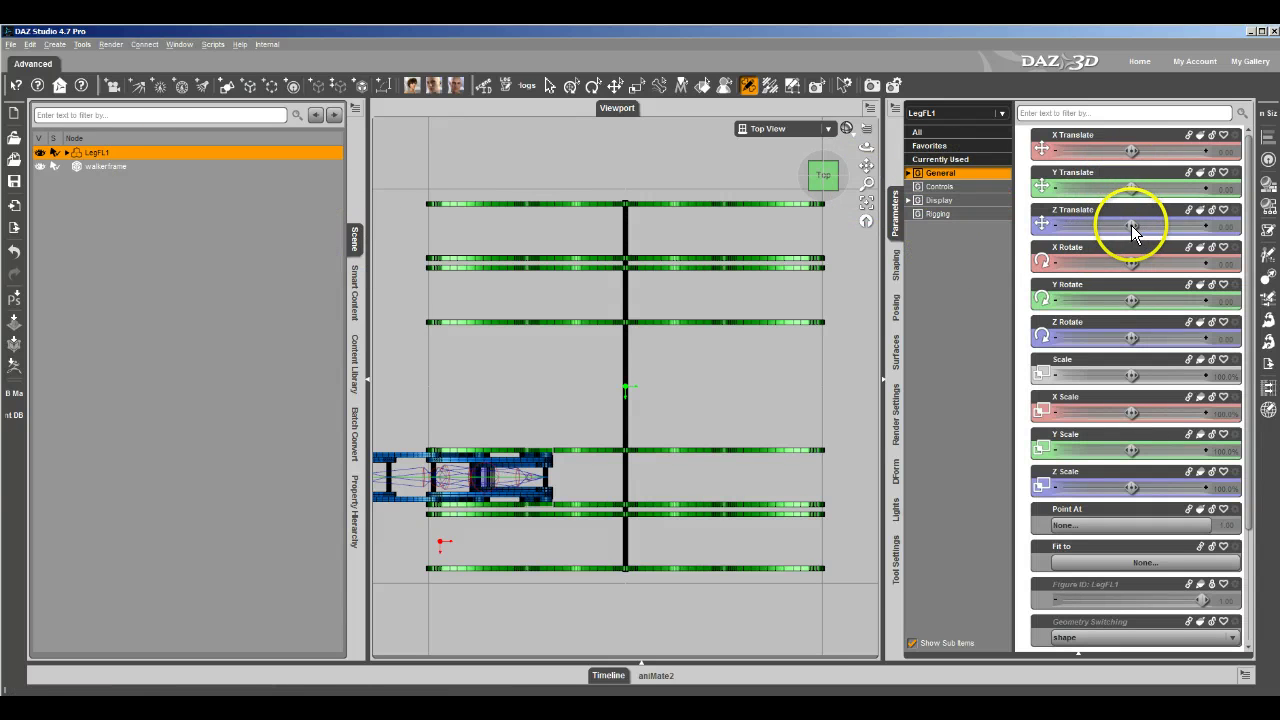
pyautogui.moveTo(1132, 228); pyautogui.dragTo(1137, 228)
pyautogui.moveTo(635, 347); pyautogui.dragTo(635, 347)
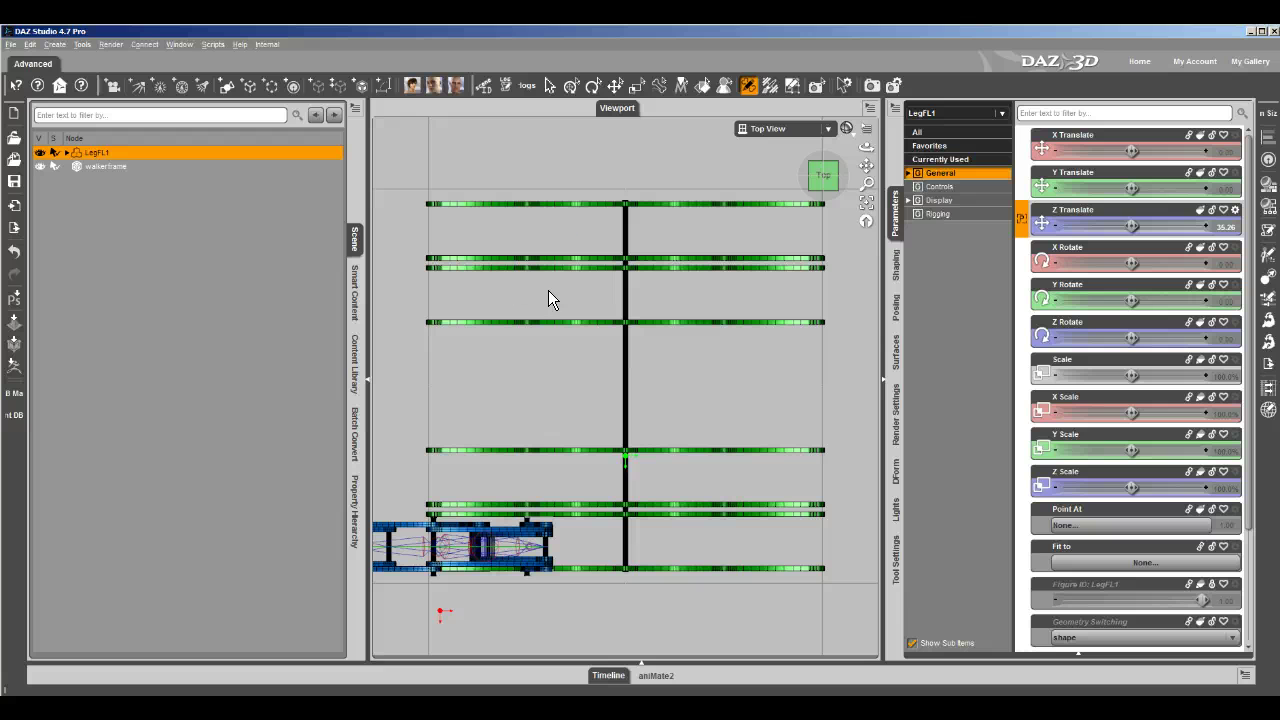
pyautogui.click(545, 233)
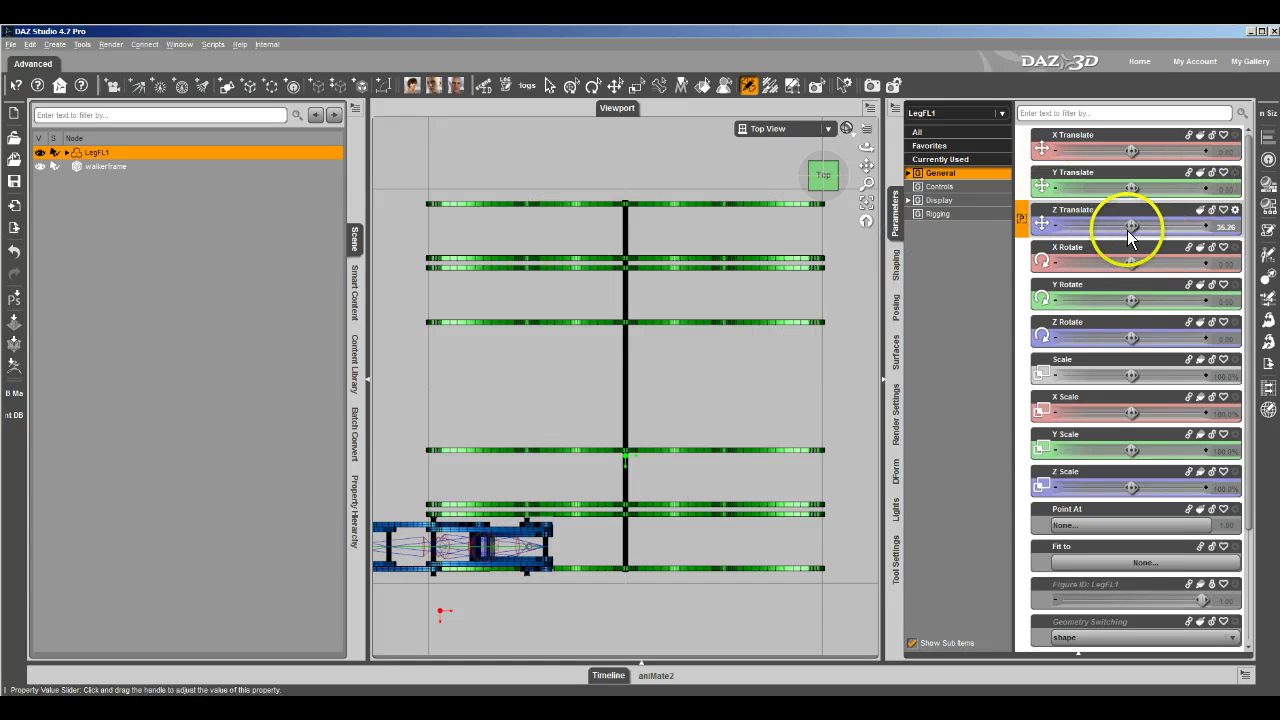
pyautogui.moveTo(1130, 228); pyautogui.dragTo(1124, 228)
pyautogui.click(634, 348)
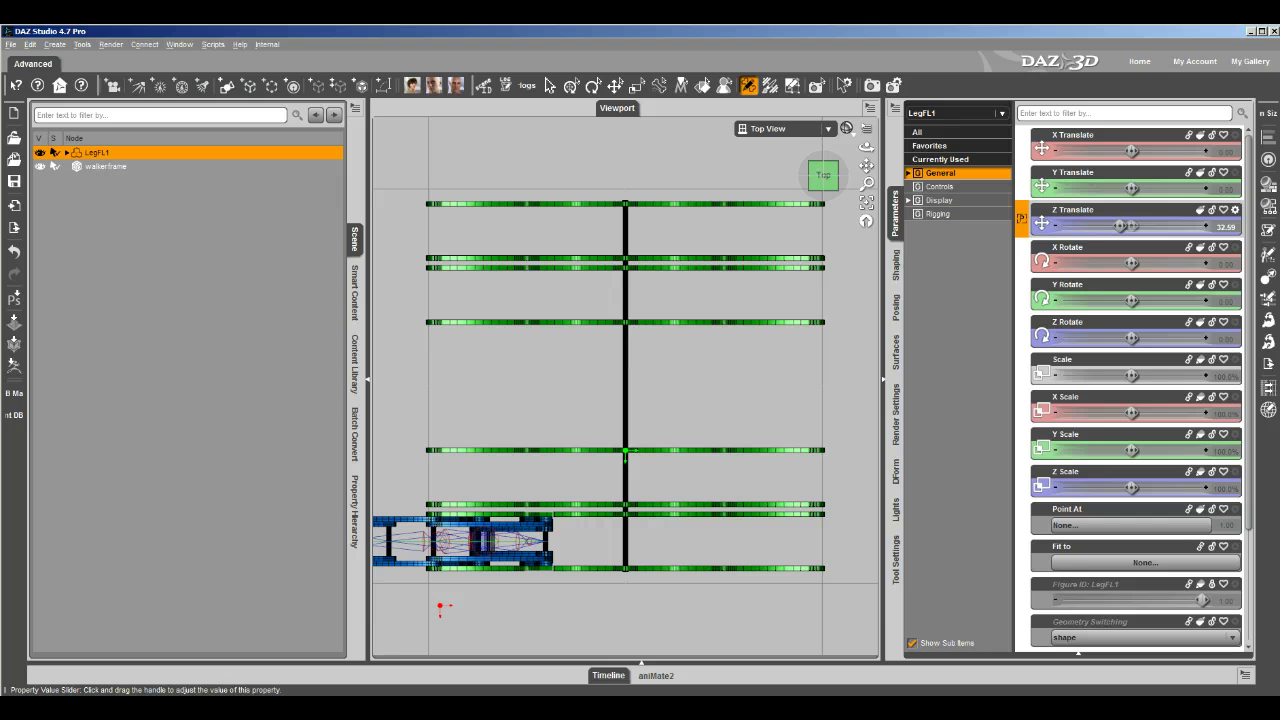
pyautogui.click(1131, 228)
pyautogui.moveTo(1130, 227)
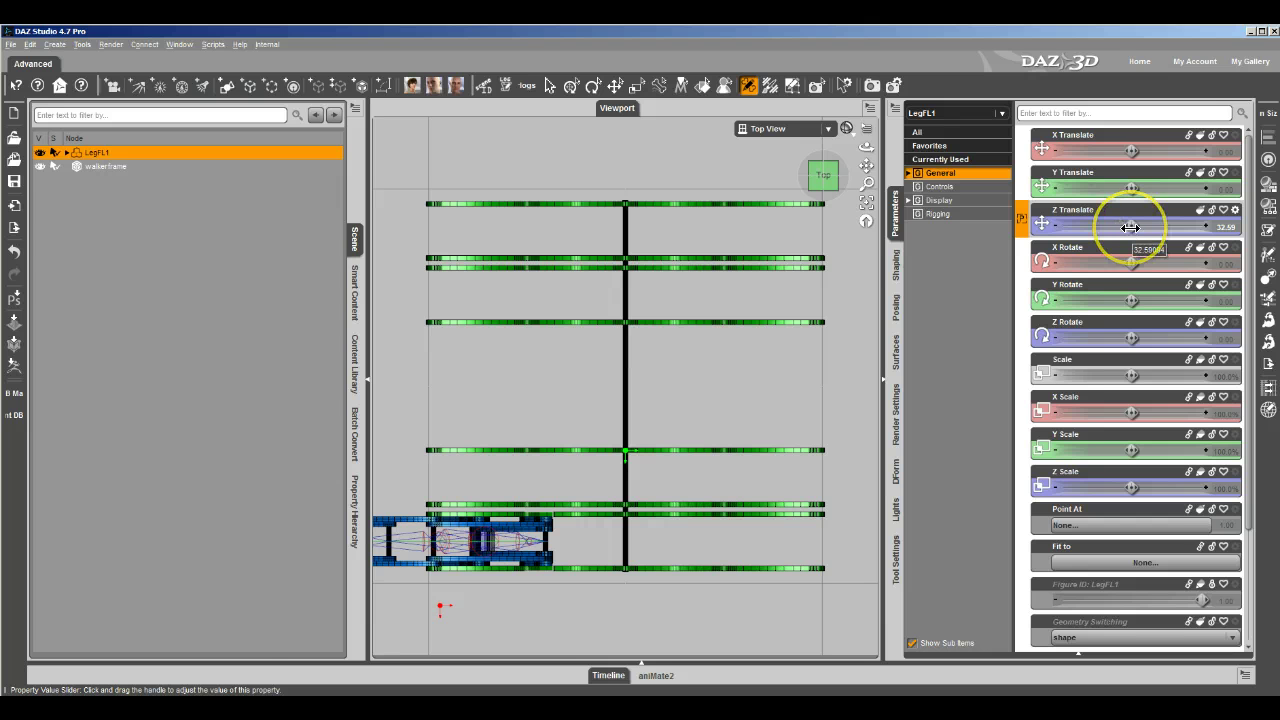
# Step: Hide the walkerframe and export the repositioned leg as a Wavefront Object, overwriting legFL2.obj in the Box folder
pyautogui.click(40, 167)
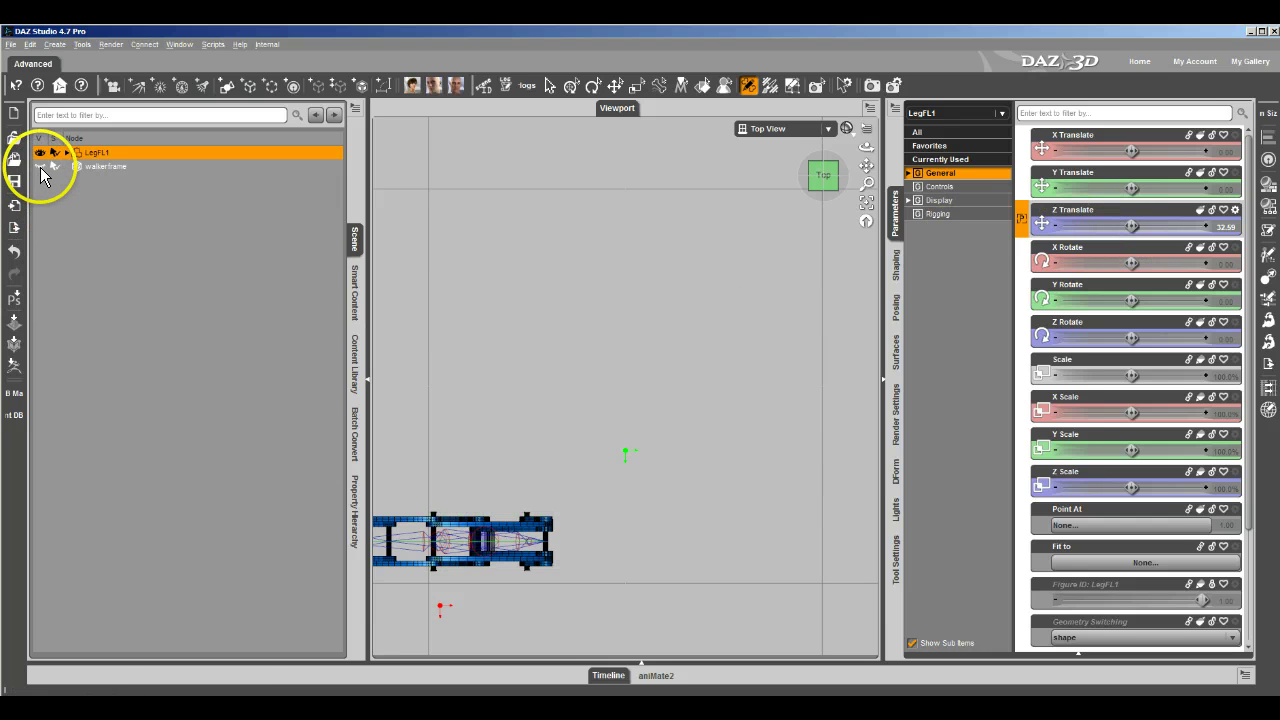
pyautogui.click(12, 45)
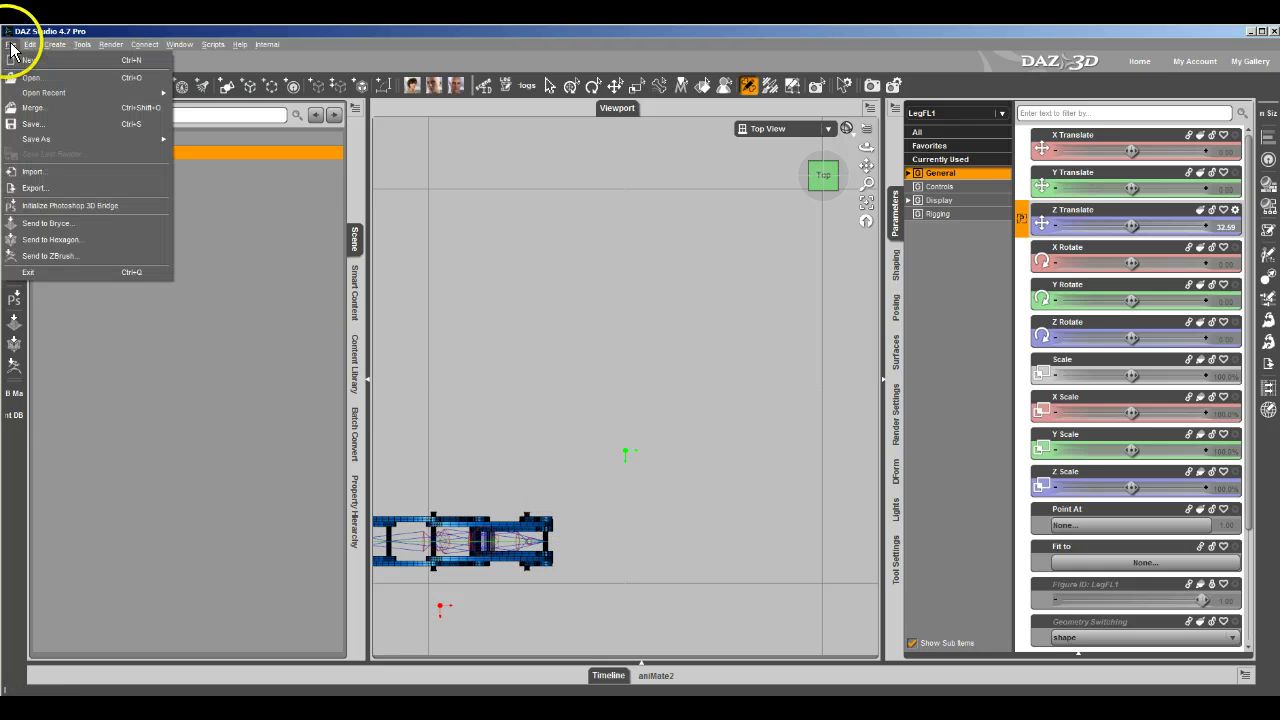
pyautogui.click(24, 187)
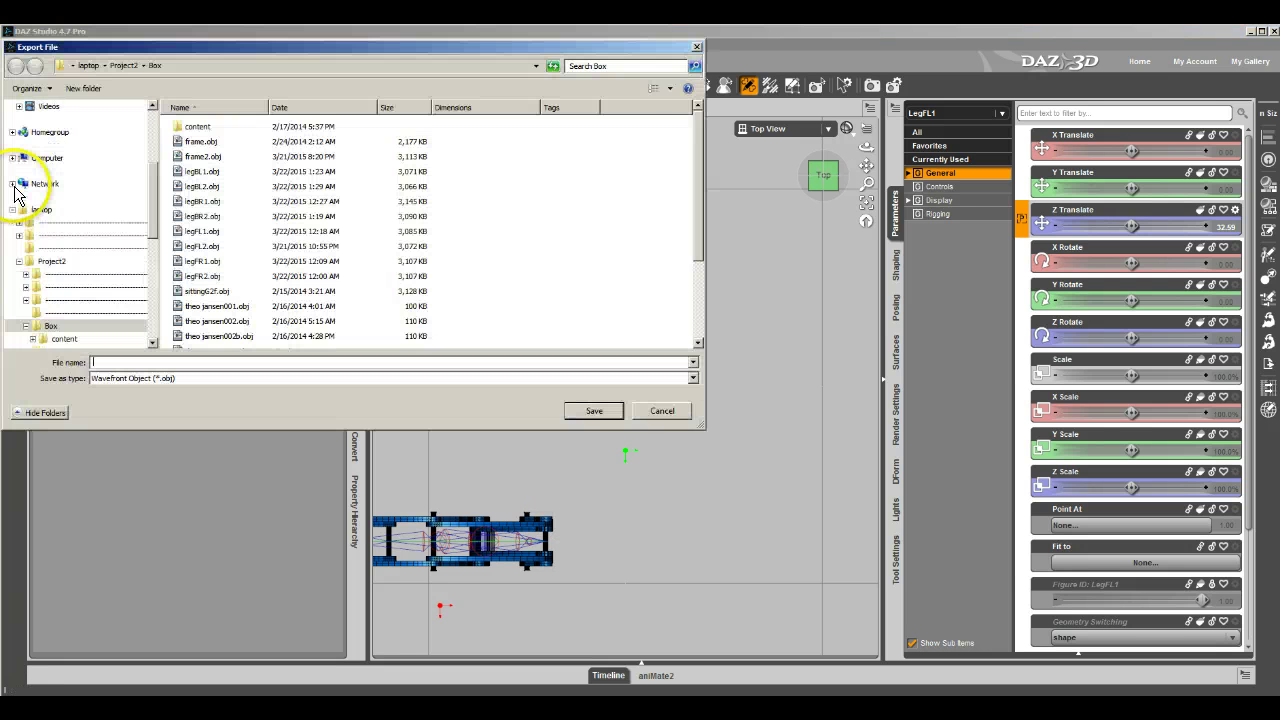
pyautogui.click(12, 185)
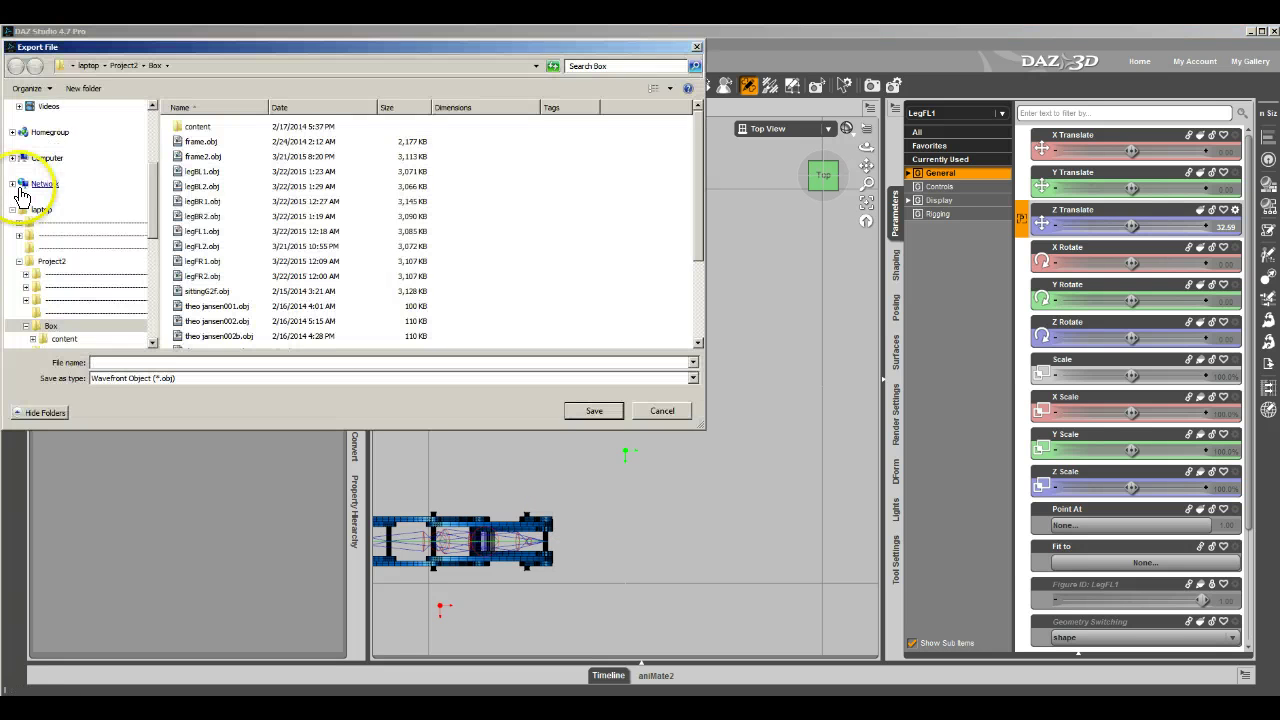
pyautogui.doubleClick(205, 246)
pyautogui.click(612, 380)
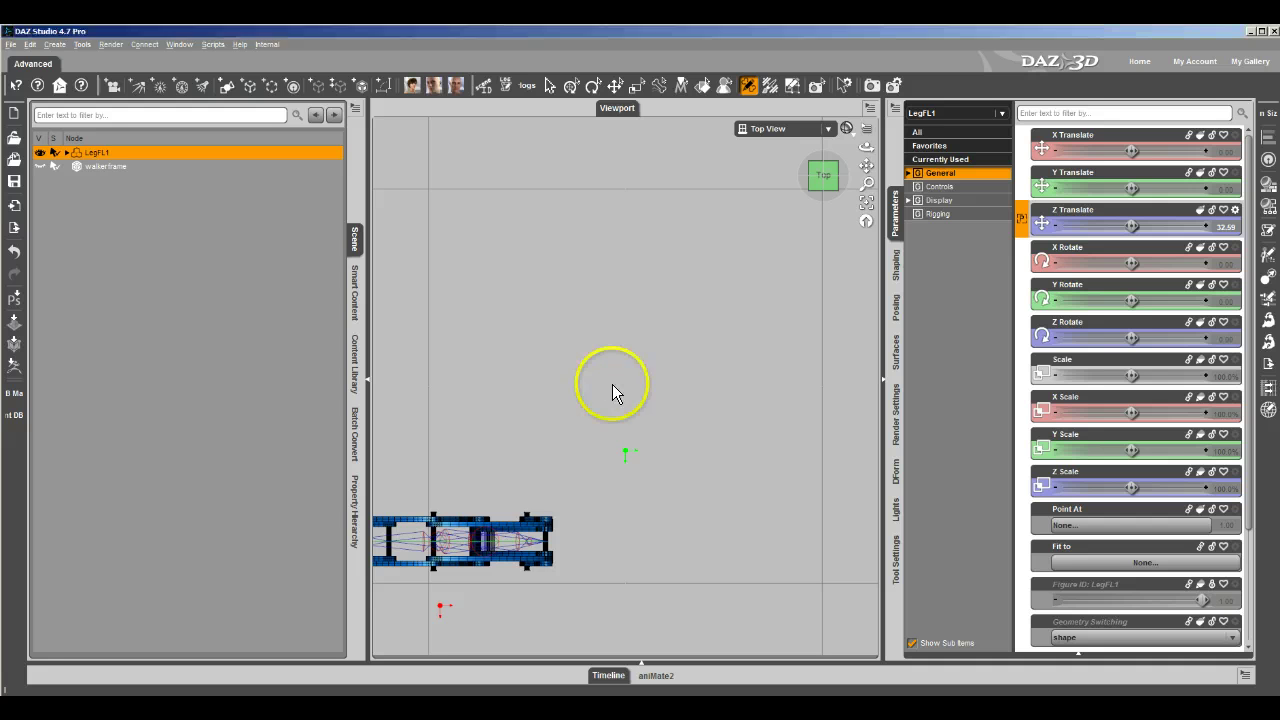
pyautogui.click(610, 504)
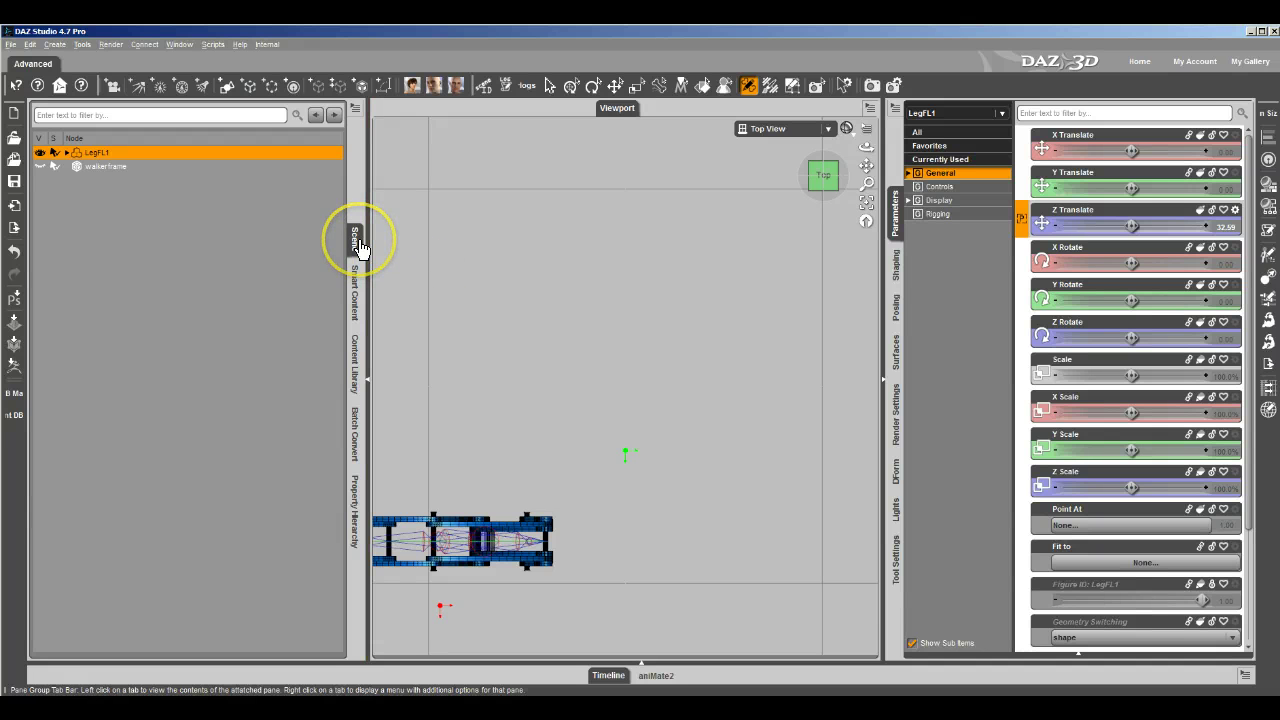
# Step: Reset LegFL1's Z Translate to 0
pyautogui.click(1227, 226)
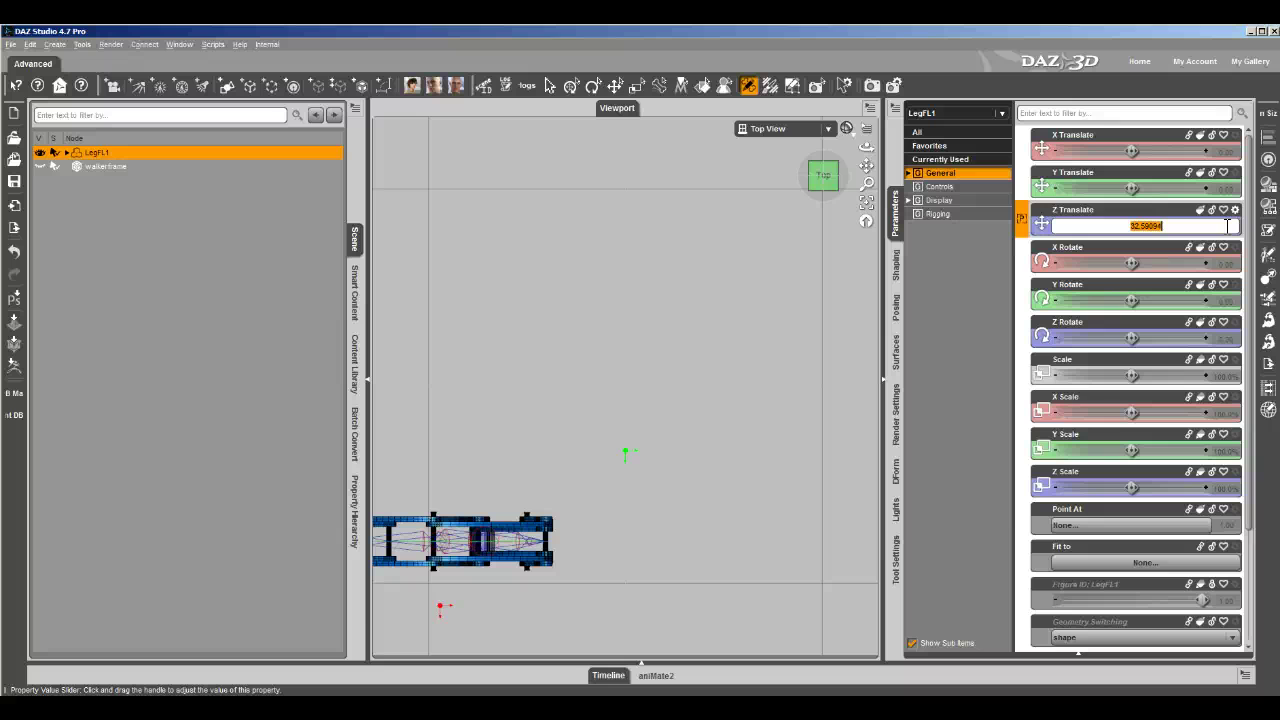
pyautogui.click(115, 152)
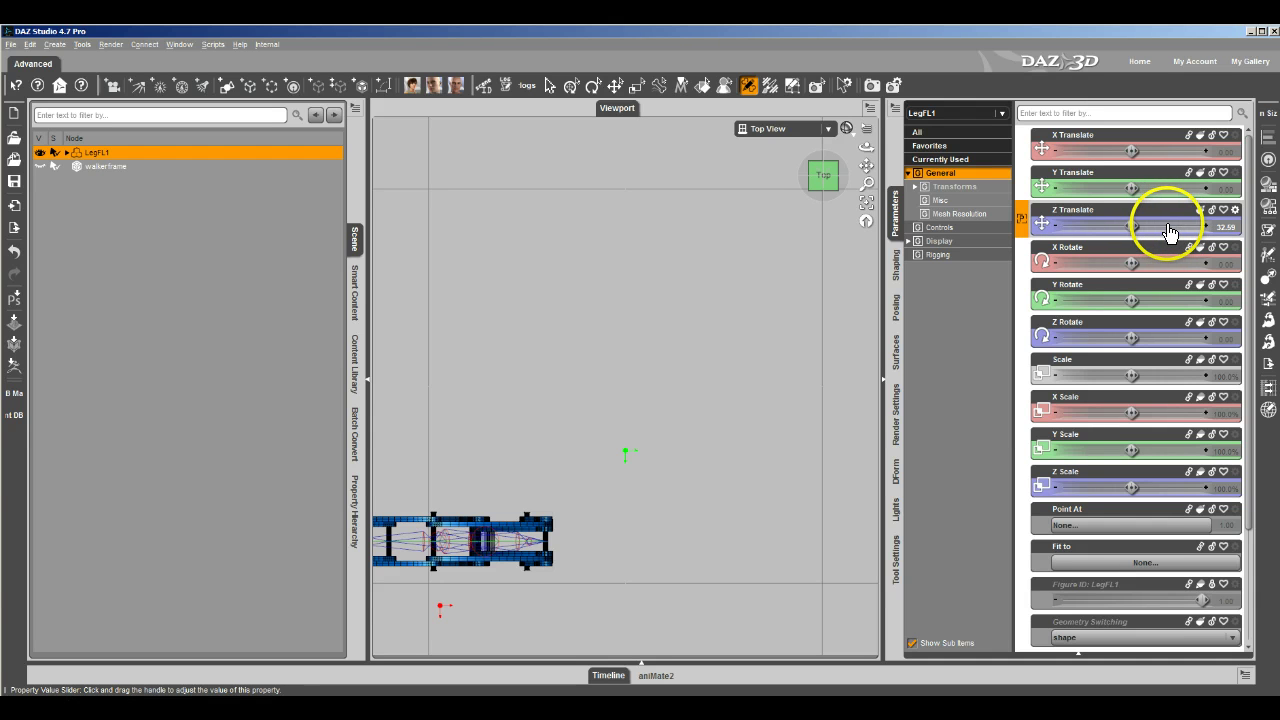
pyautogui.hotkey('ctrl', 'z')
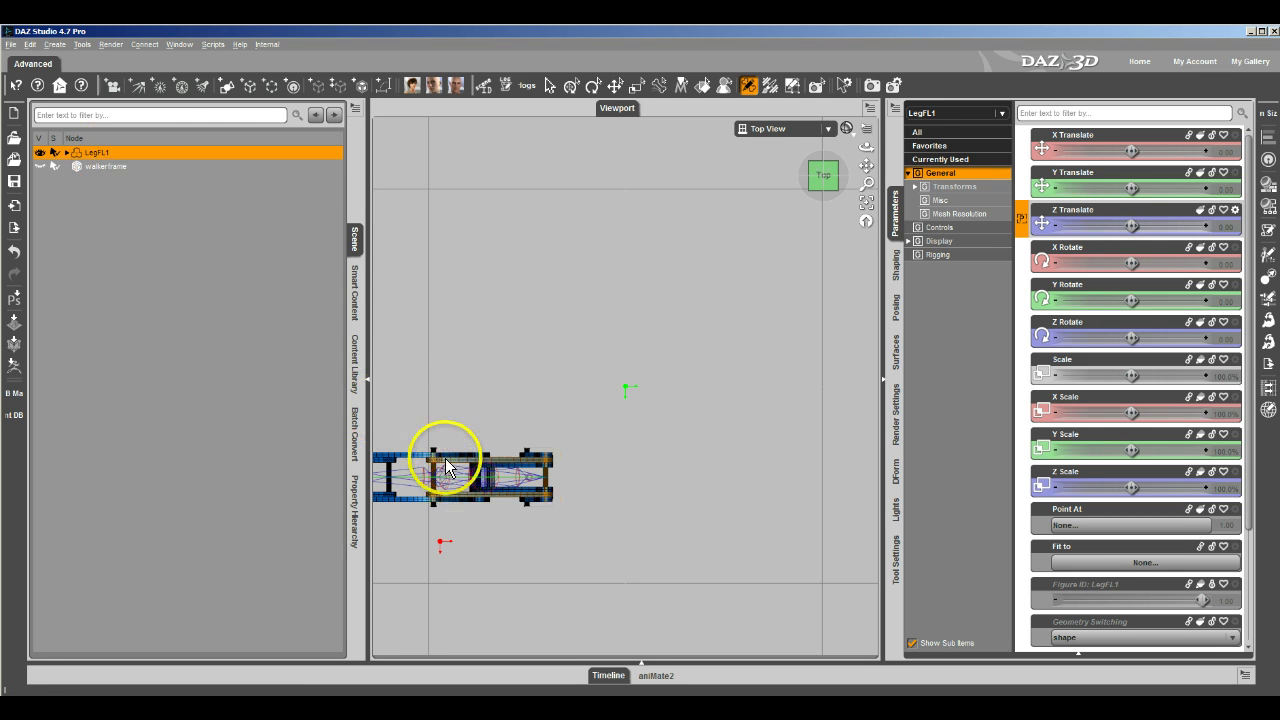
# Step: Make the walkerframe visible again
pyautogui.rightClick(354, 241)
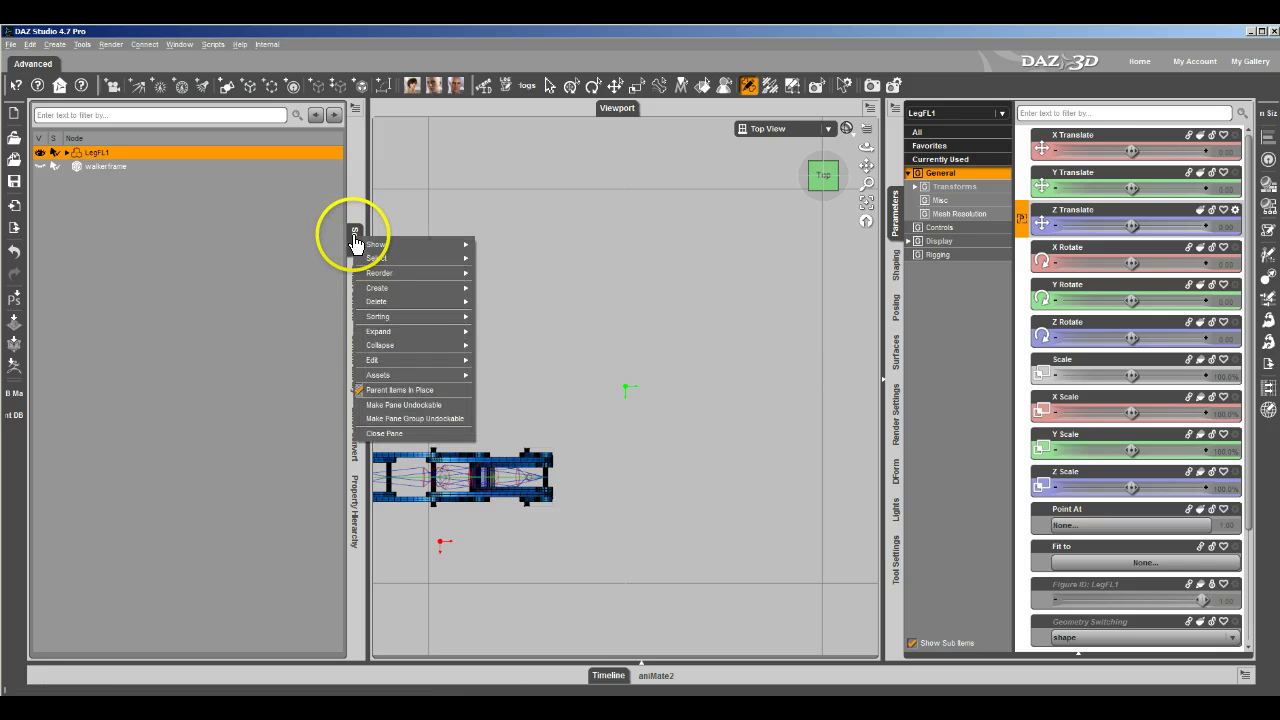
pyautogui.moveTo(386, 375)
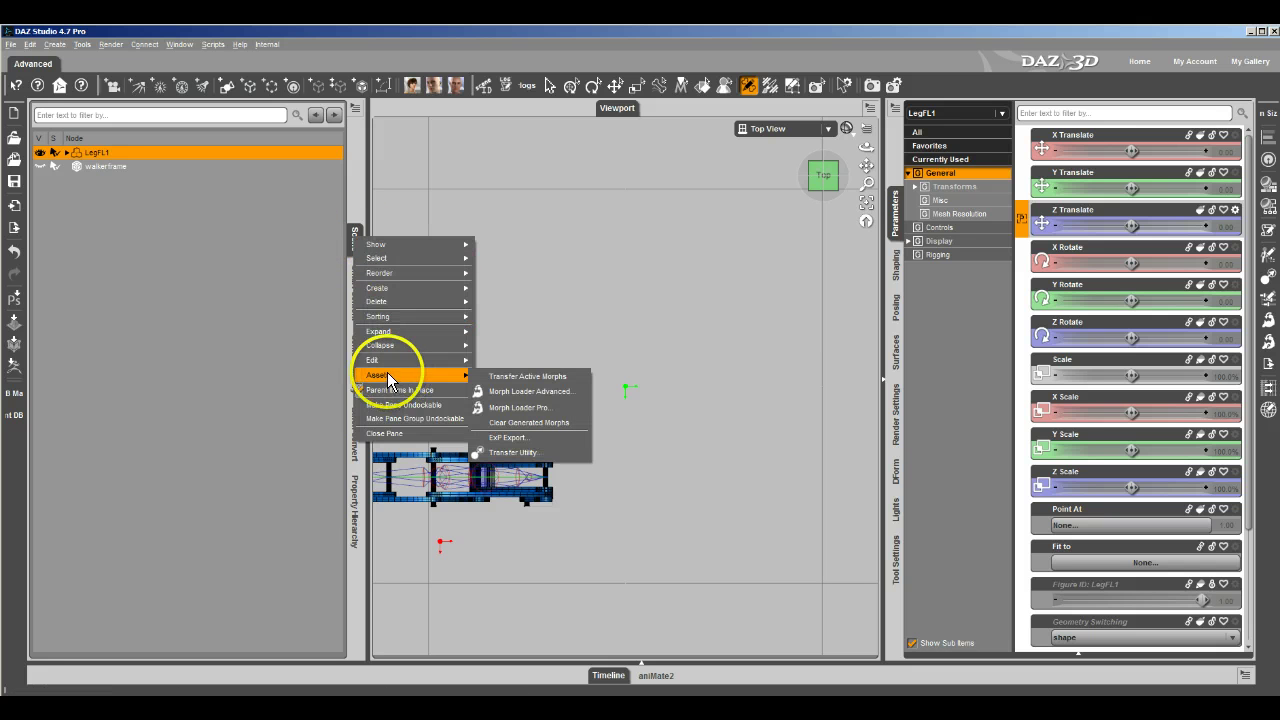
pyautogui.click(40, 166)
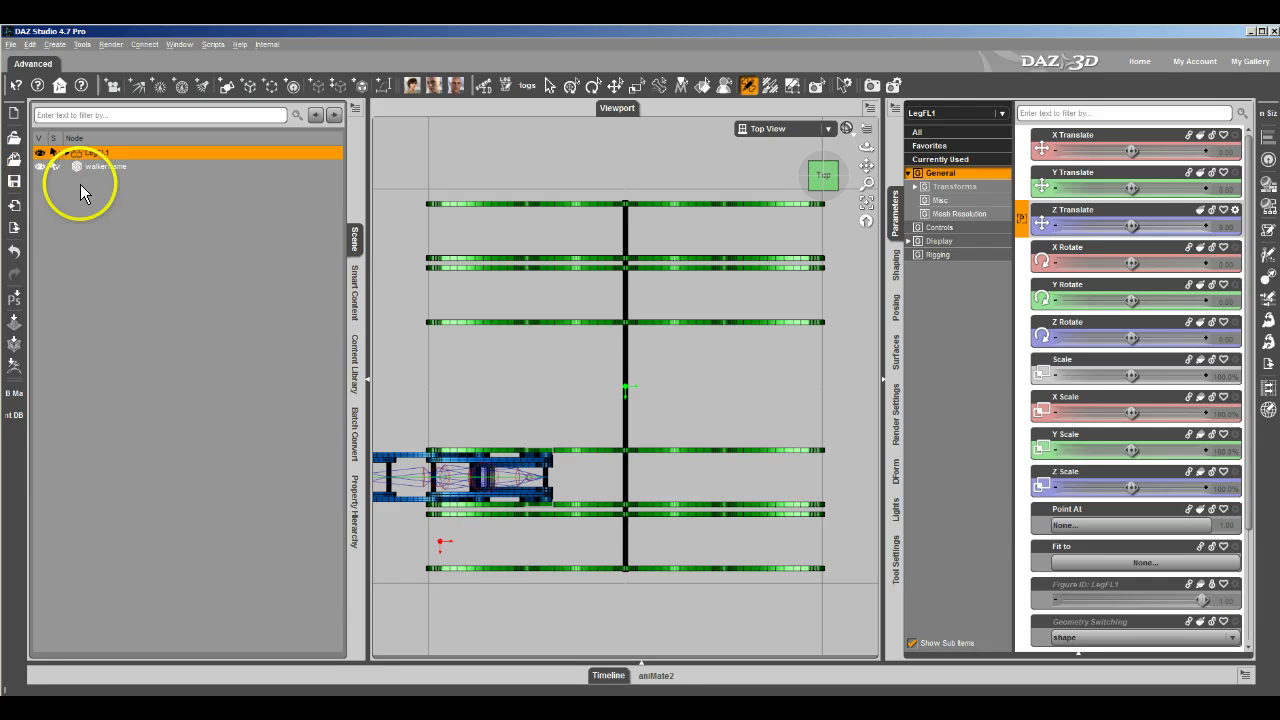
# Step: Update LegFL1's base geometry by vertex positions from legFL2.obj, importing at DAZ Studio scale (1 unit = 1cm), 100%
pyautogui.rightClick(350, 235)
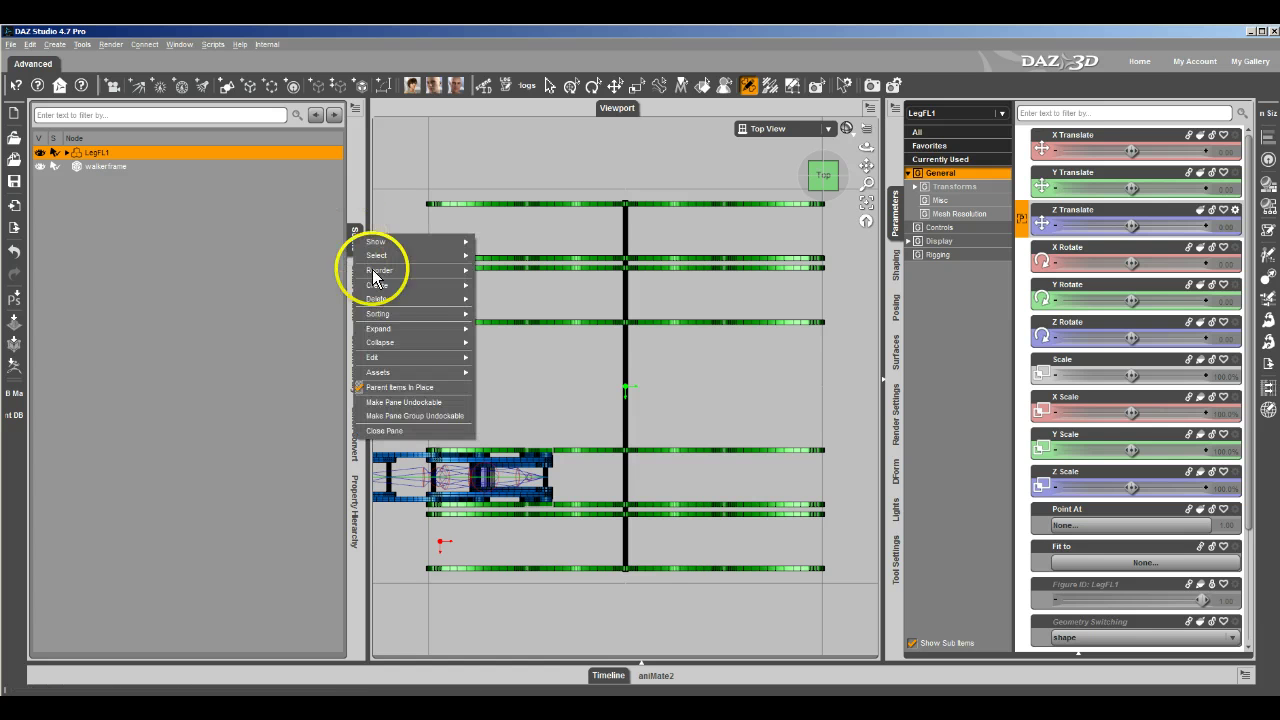
pyautogui.moveTo(366, 357)
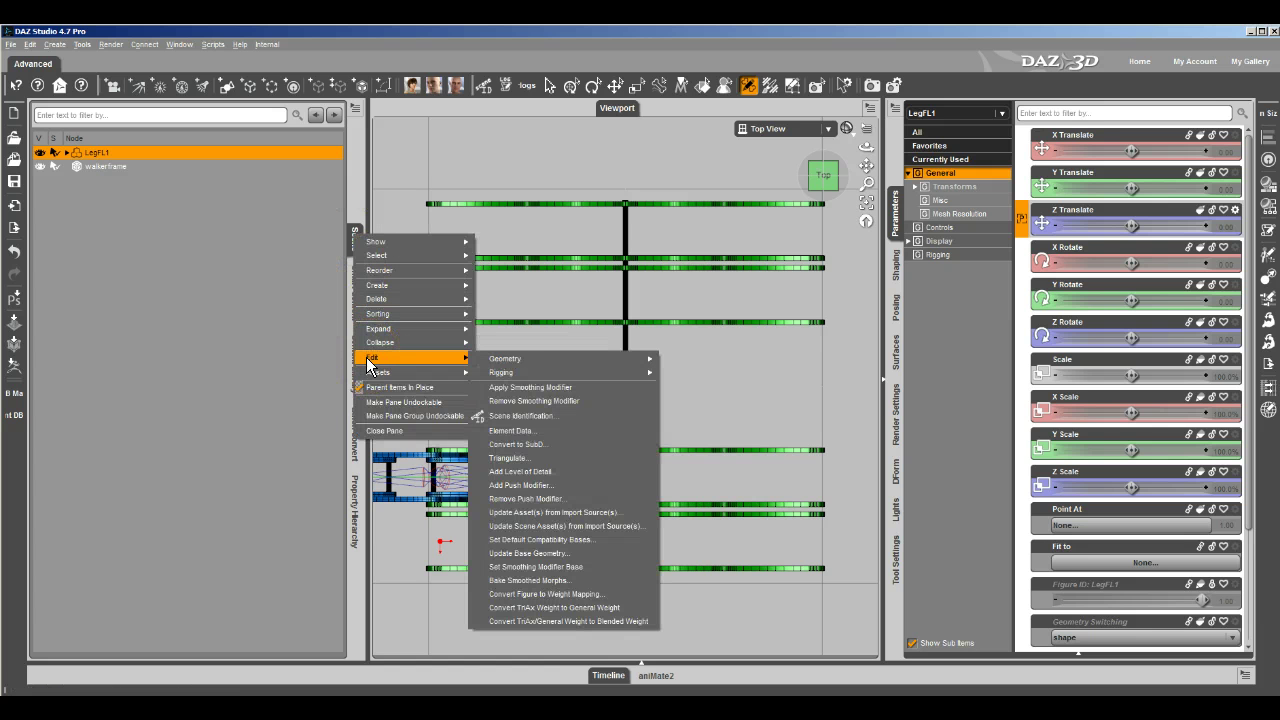
pyautogui.moveTo(560, 358)
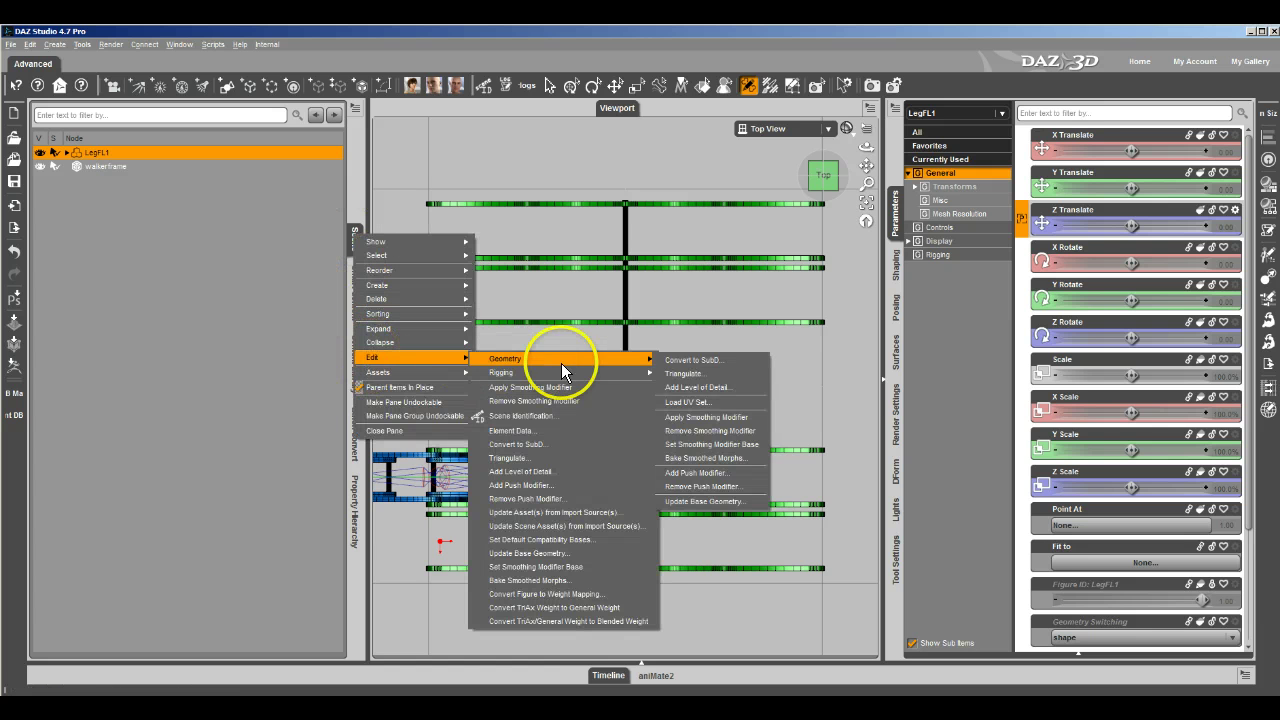
pyautogui.click(696, 502)
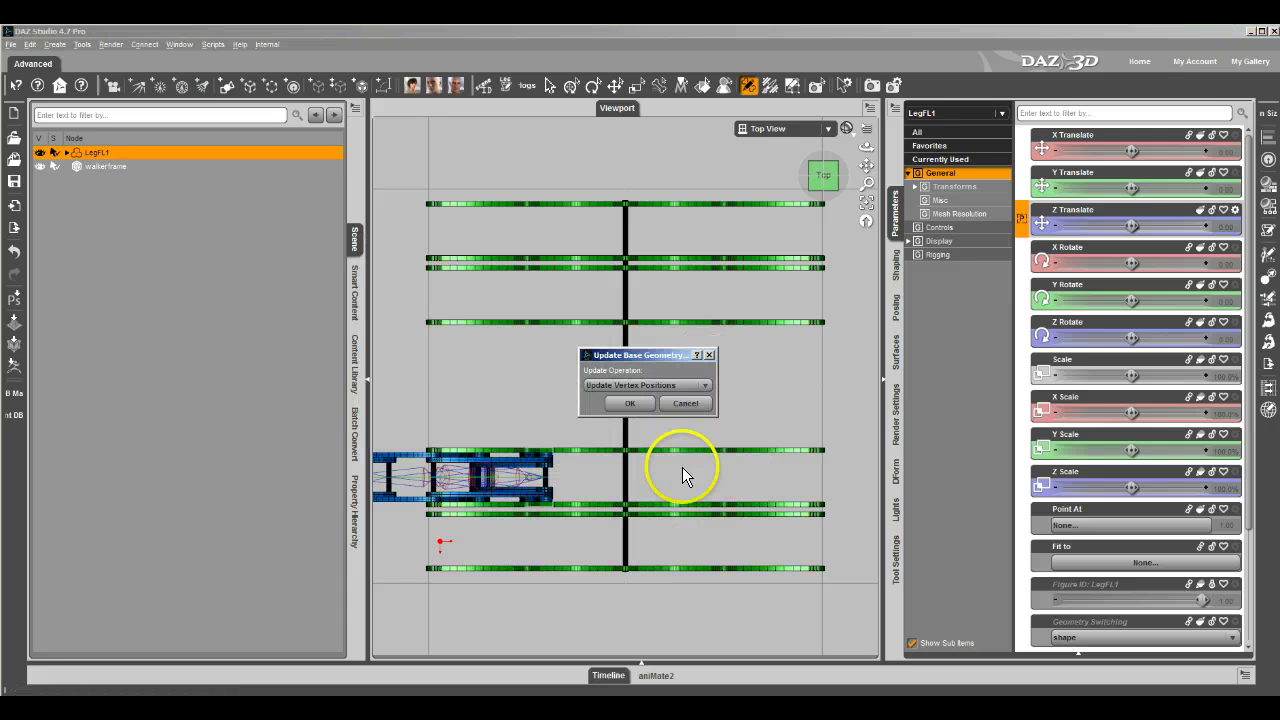
pyautogui.click(625, 404)
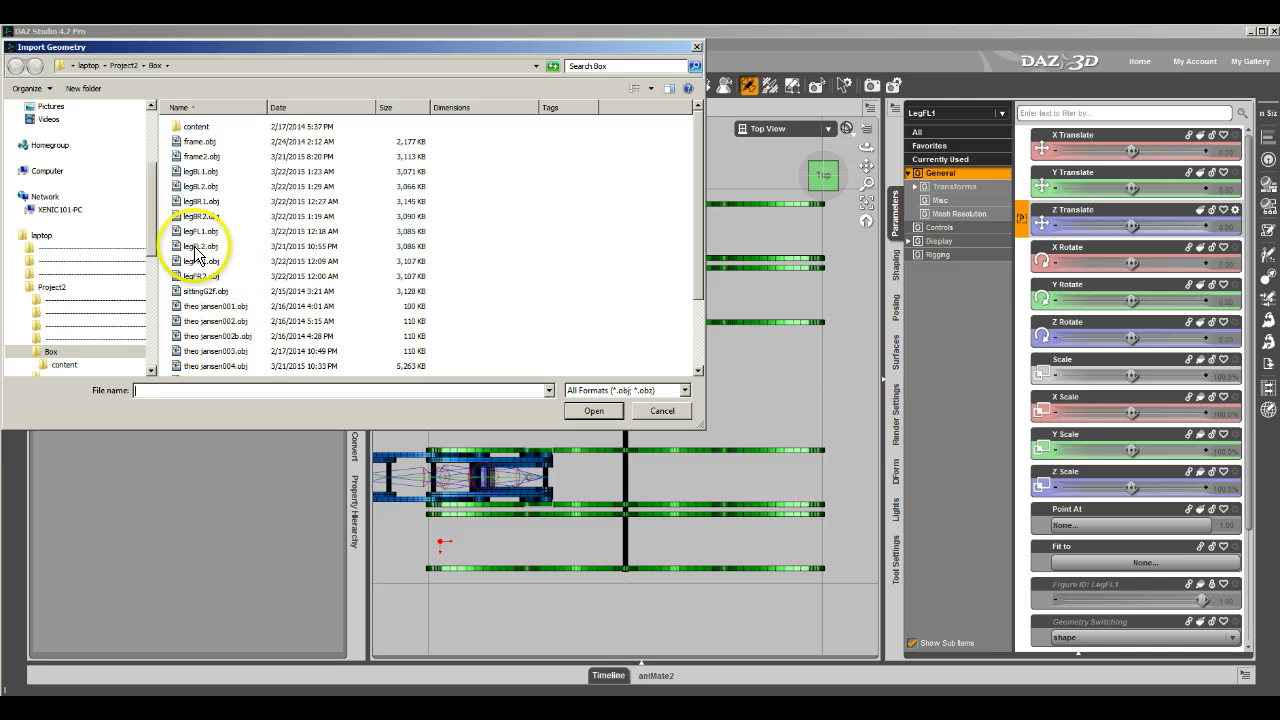
pyautogui.doubleClick(198, 247)
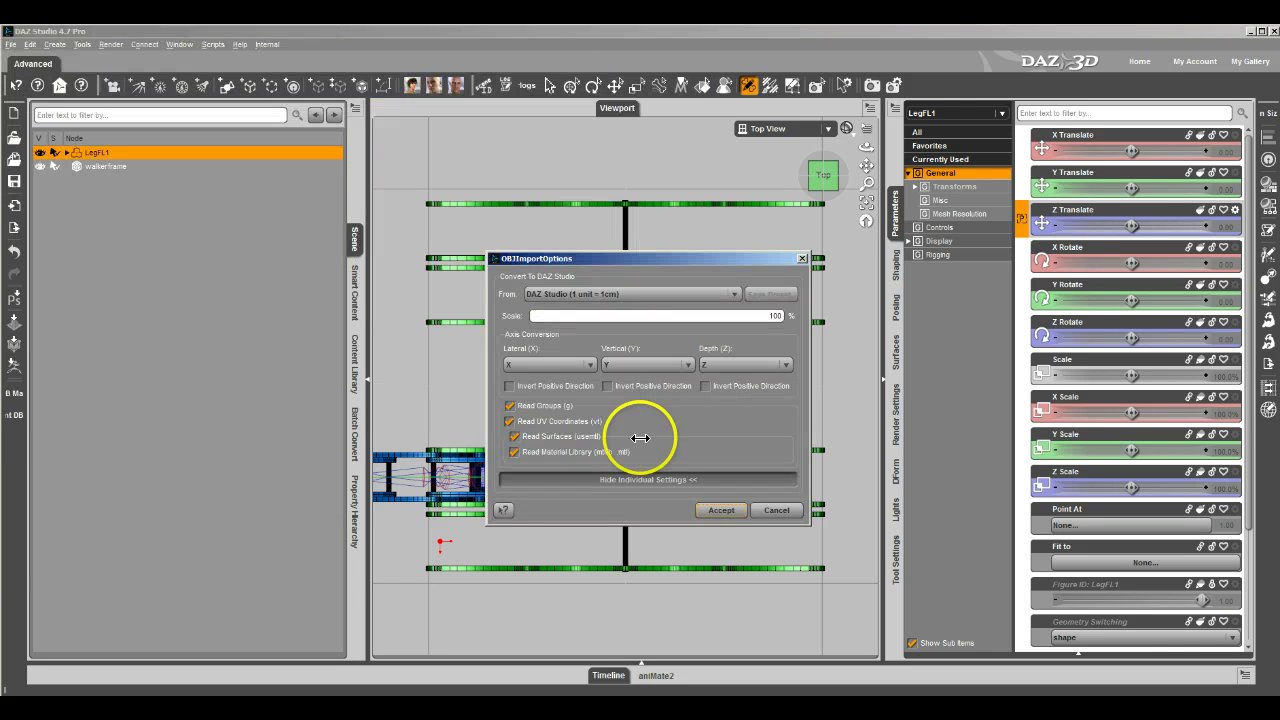
pyautogui.click(721, 507)
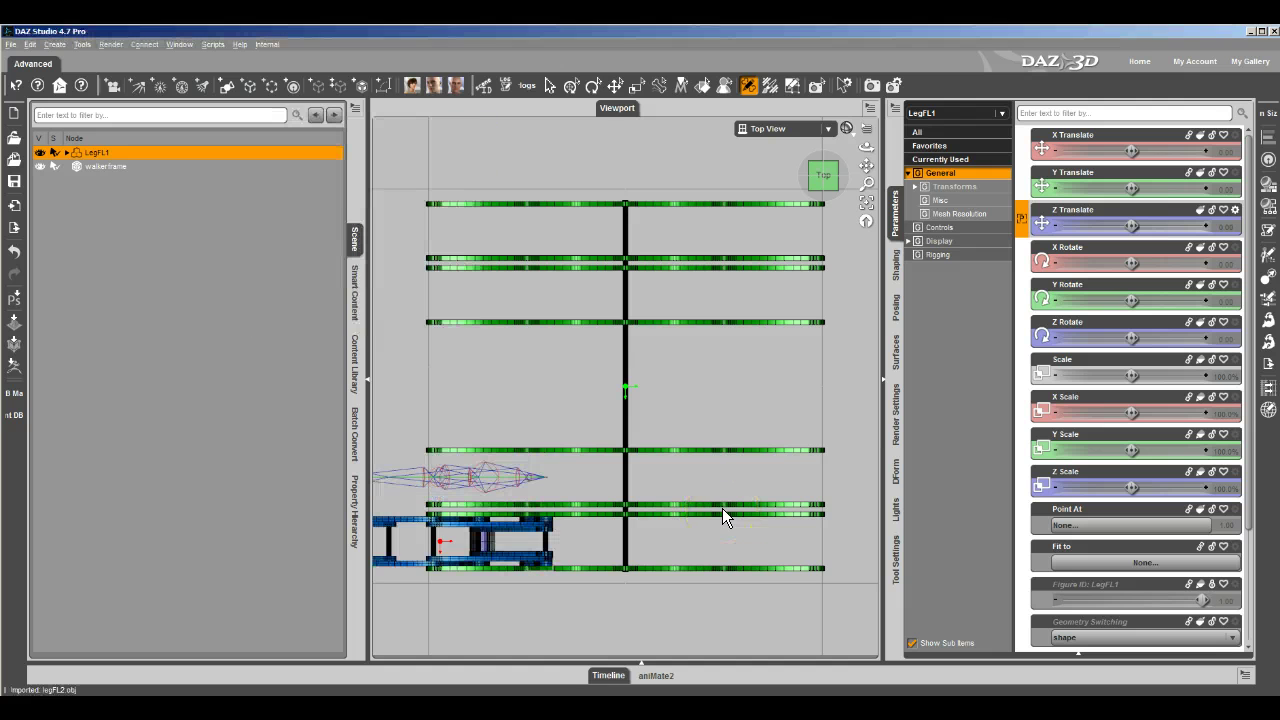
pyautogui.click(544, 559)
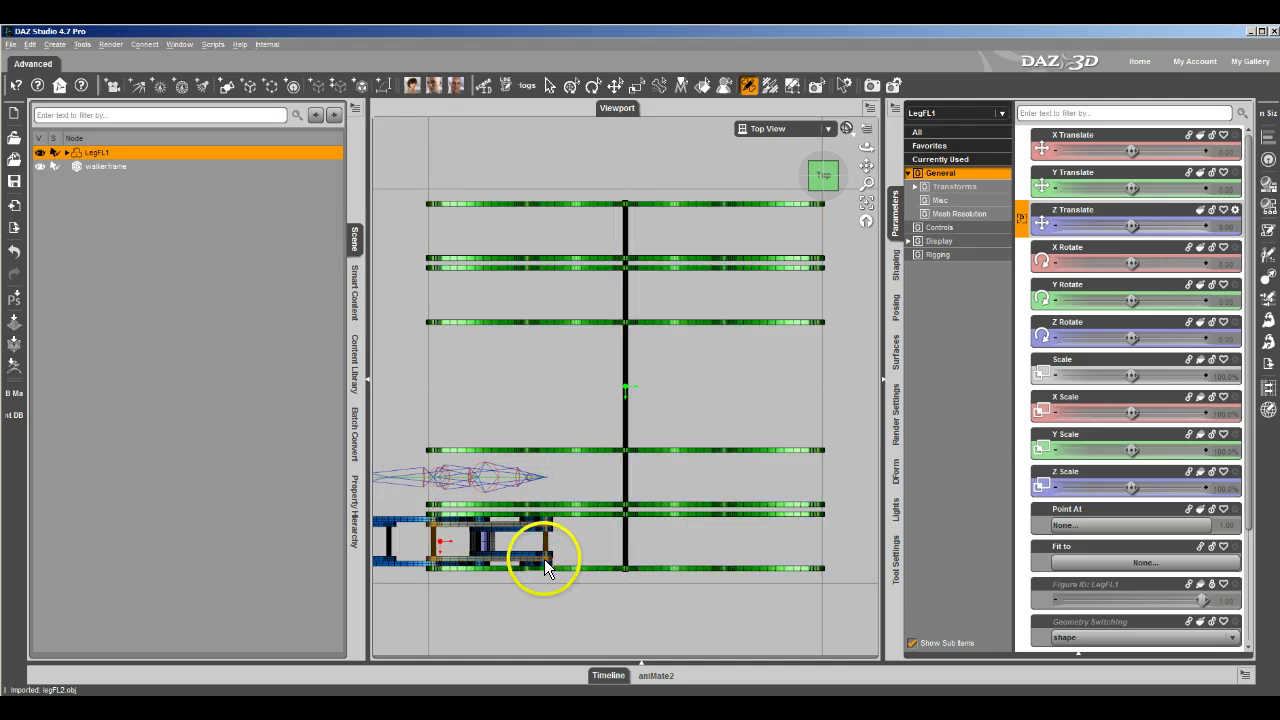
pyautogui.click(517, 478)
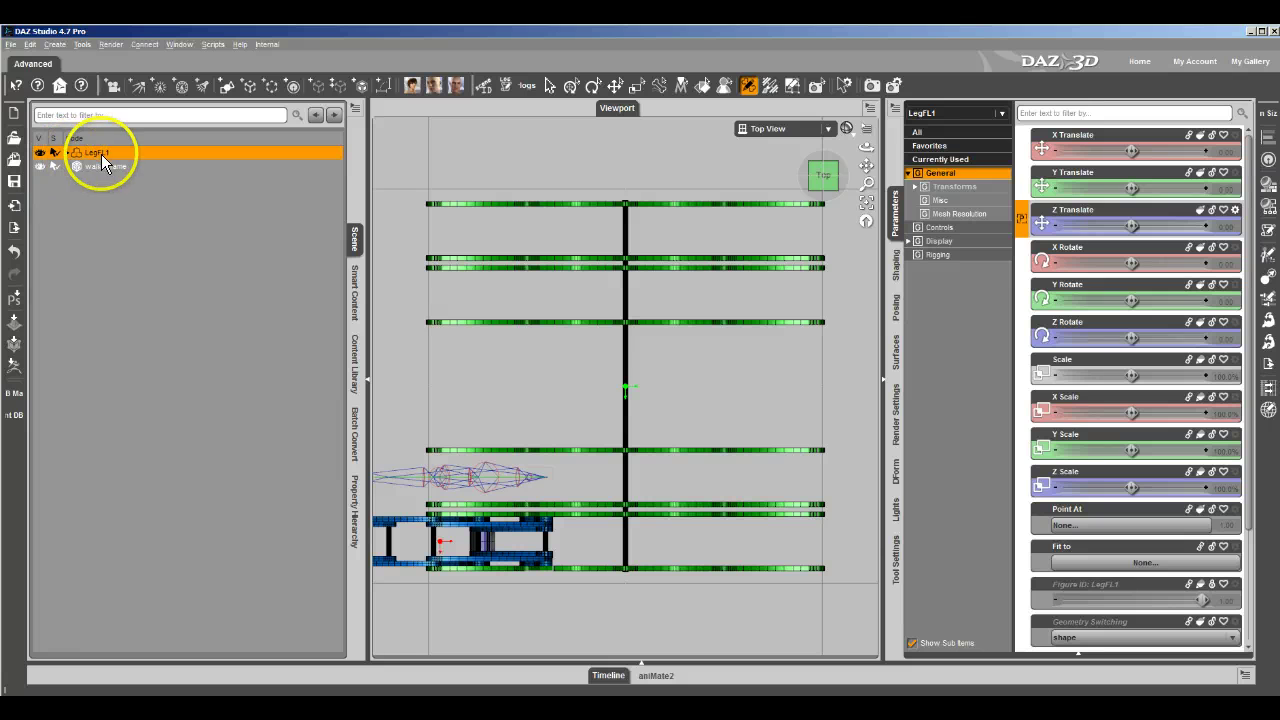
# Step: Save the leg as a Figure/Prop support asset with the file name LegFL2.duf in the Walker folder
pyautogui.click(12, 47)
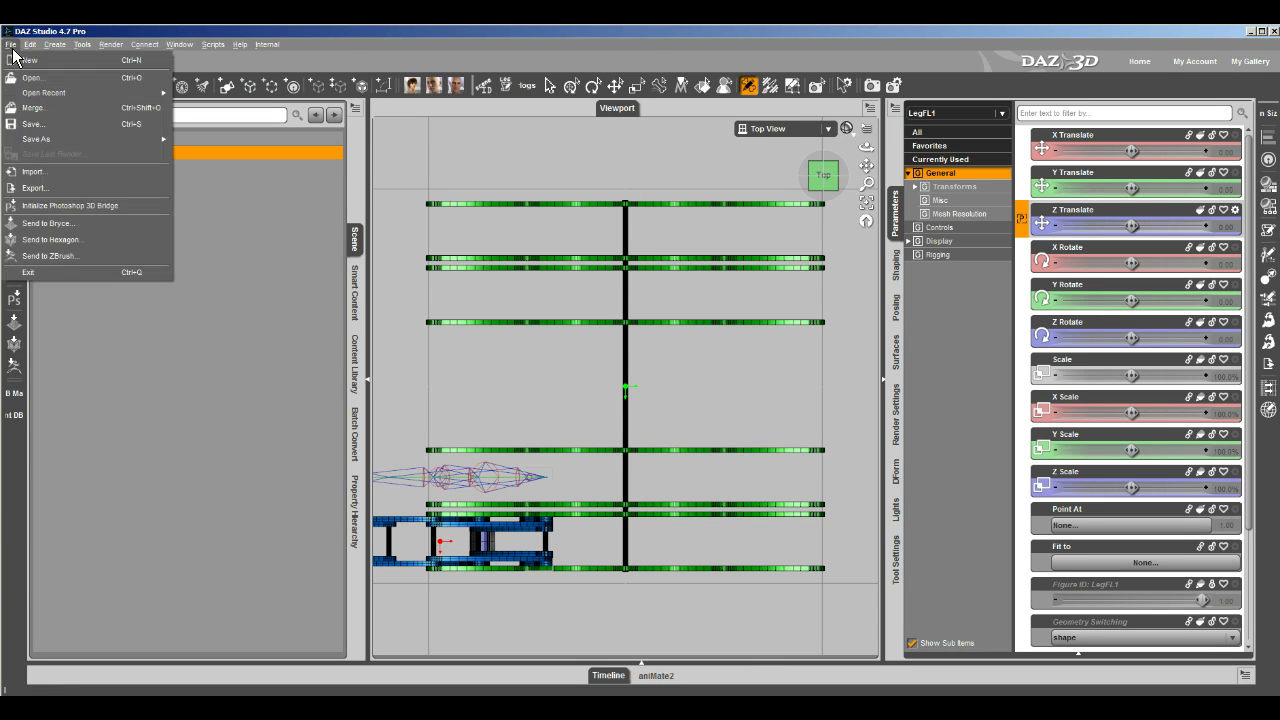
pyautogui.moveTo(52, 144)
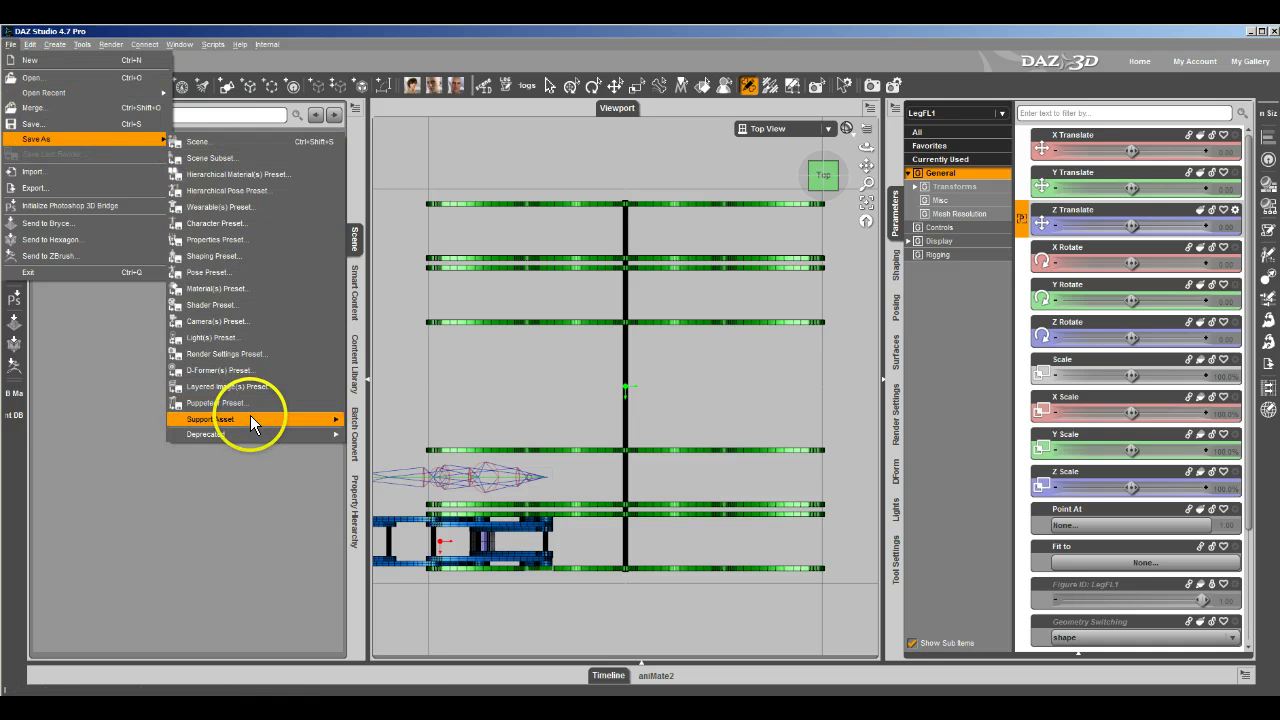
pyautogui.moveTo(250, 417)
pyautogui.click(375, 436)
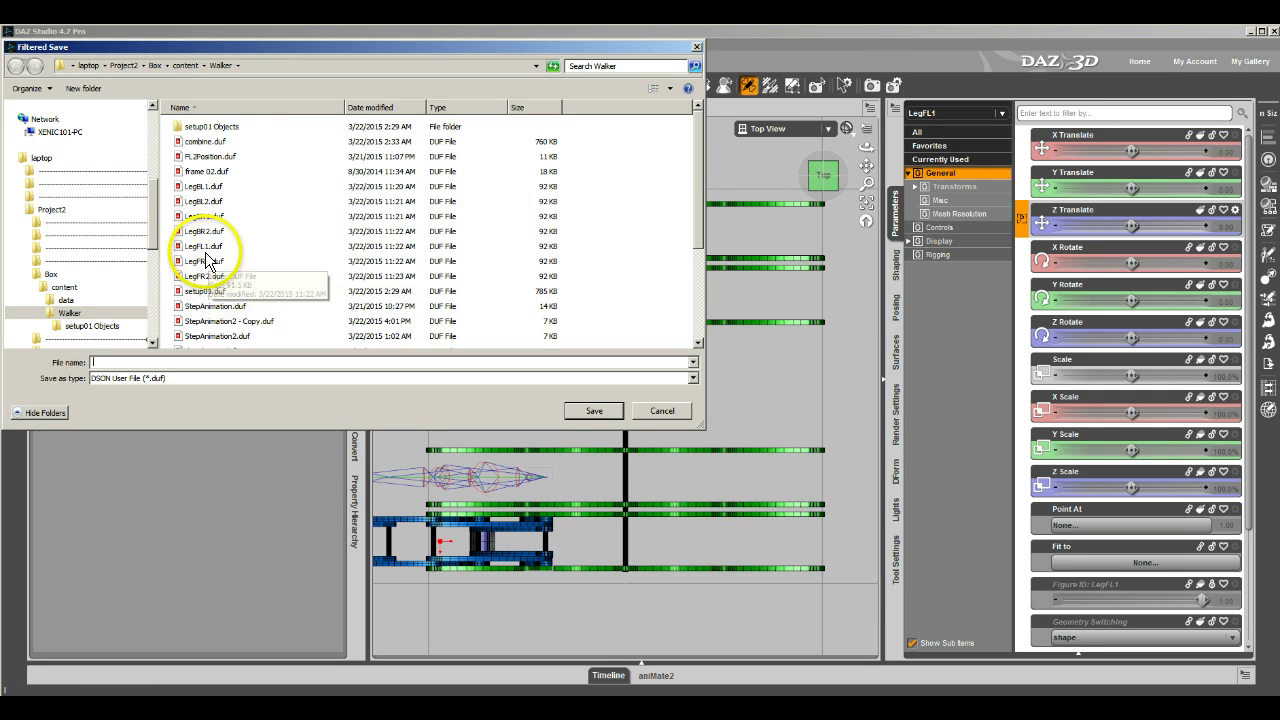
pyautogui.click(205, 246)
pyautogui.doubleClick(118, 362)
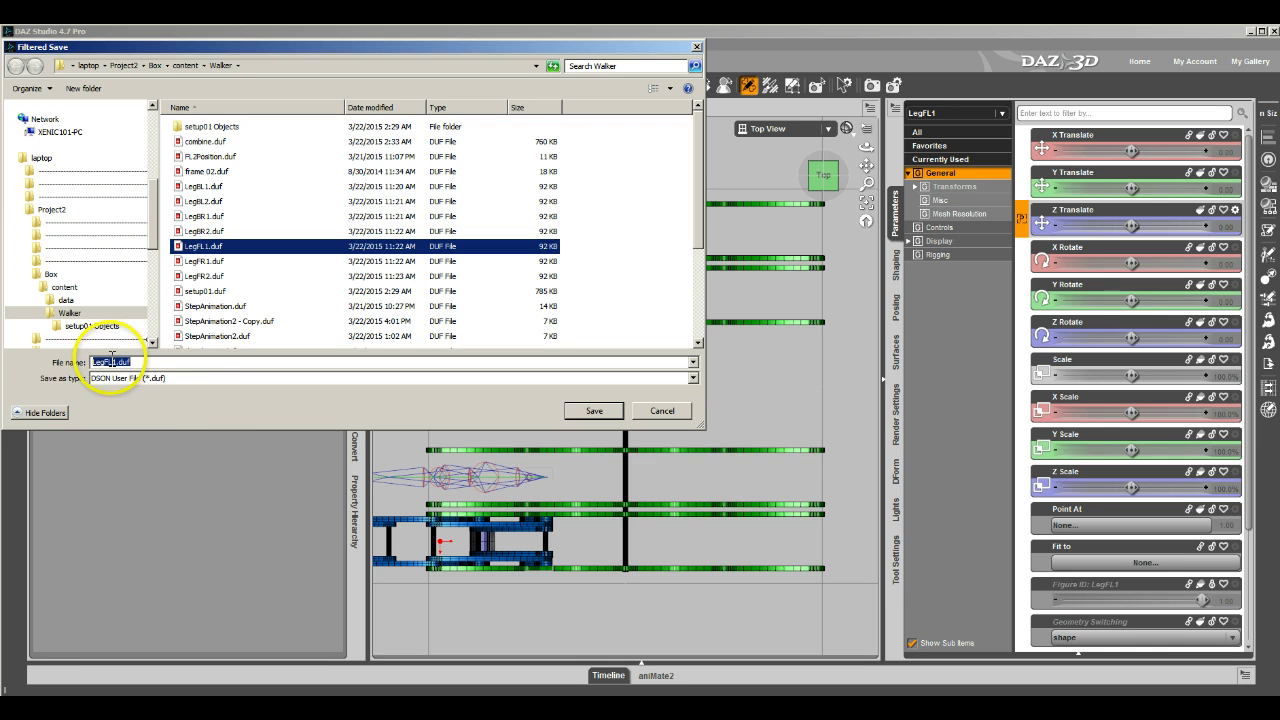
pyautogui.click(118, 362)
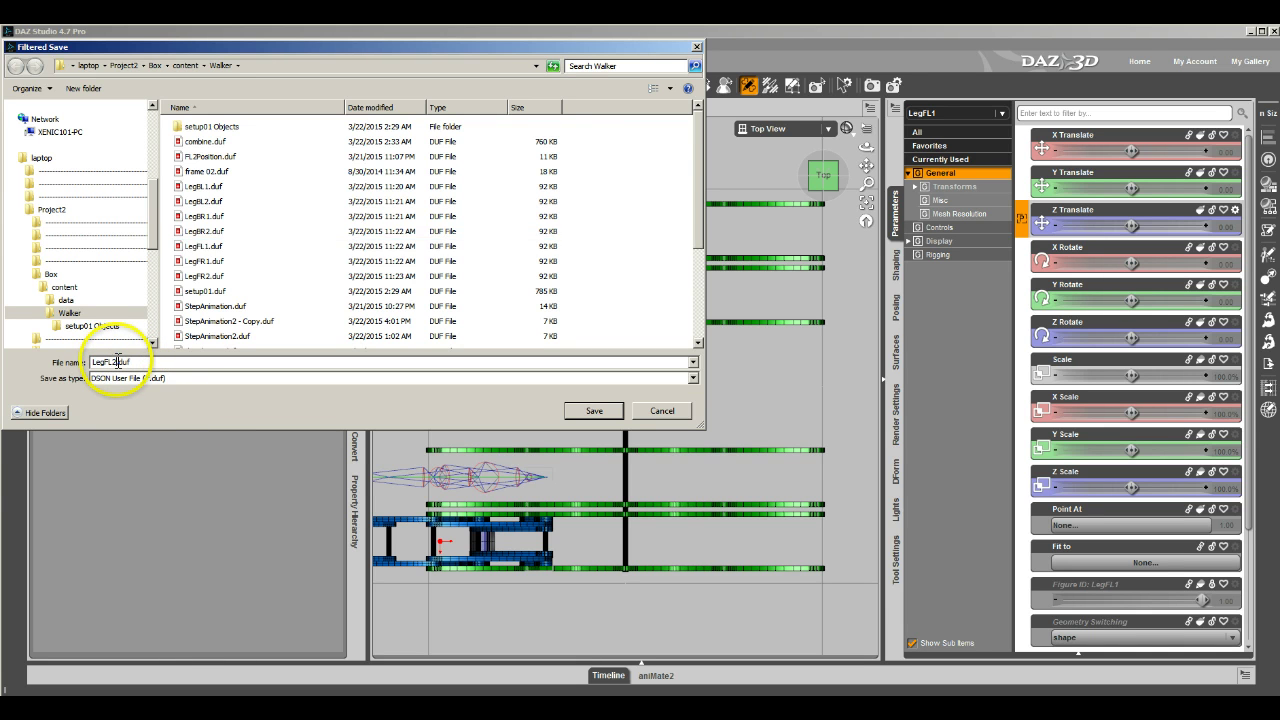
pyautogui.press('Return')
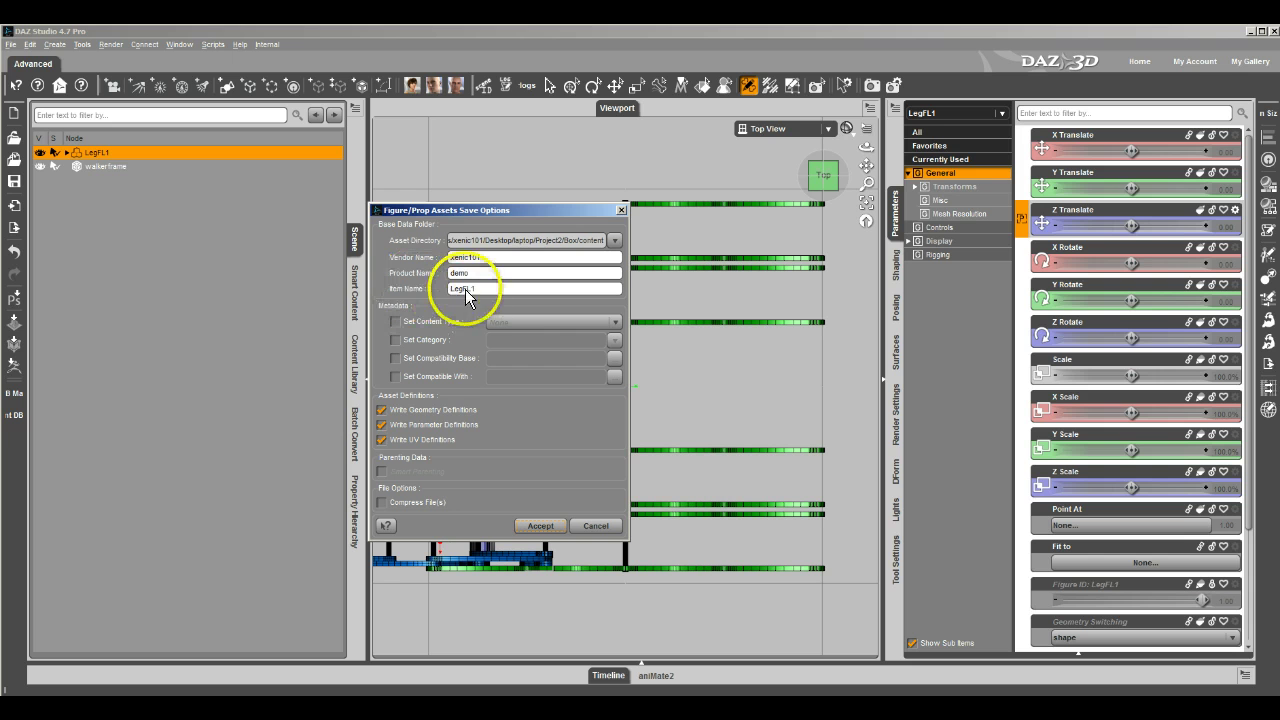
# Step: Set the asset's item name to LegFL2 and accept the Figure/Prop Assets save options
pyautogui.click(506, 289)
pyautogui.press('BackSpace')
pyautogui.write('2')
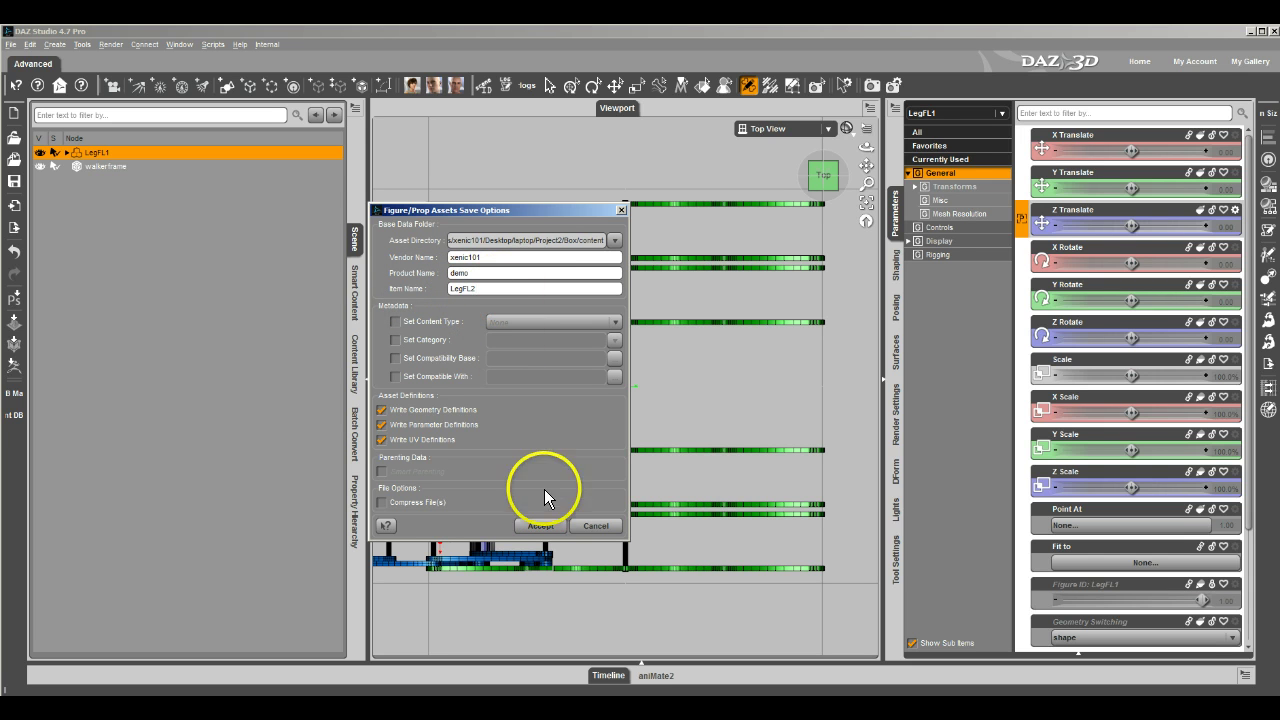
pyautogui.click(543, 528)
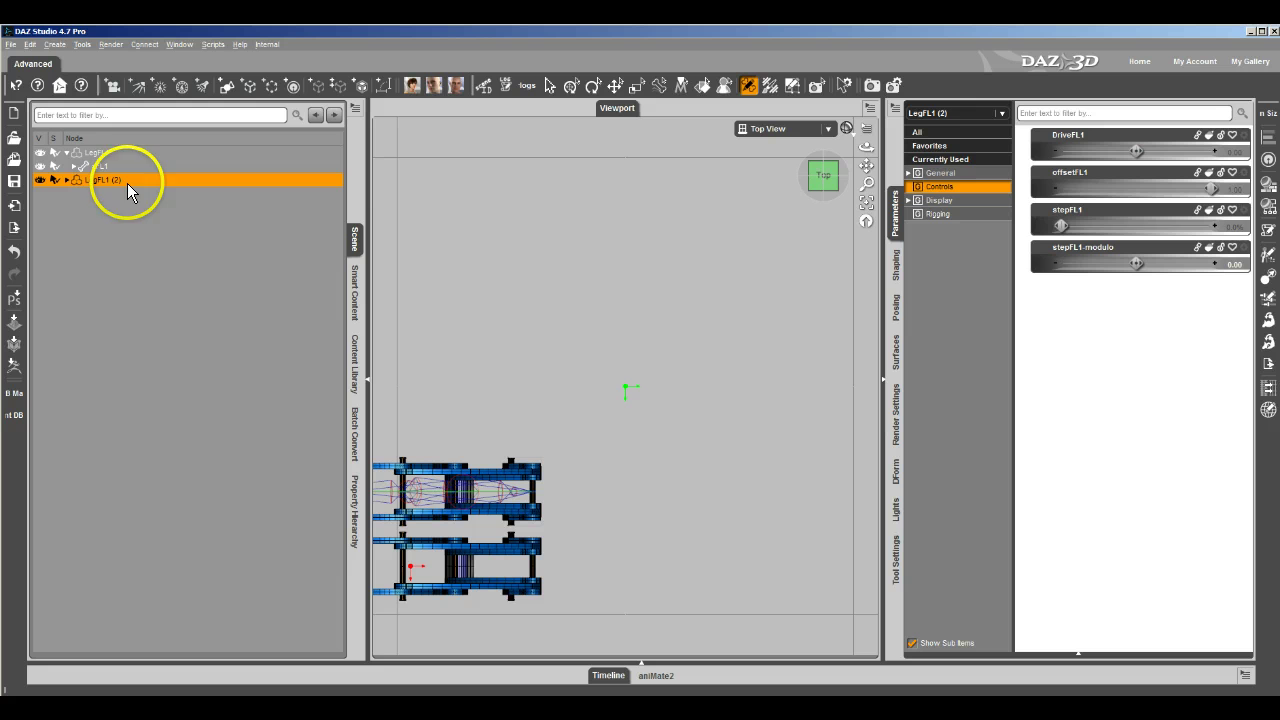
# Step: Set the Z Translate of the second figure, LegFL1 (2), to 32.59094 so it lines up with the updated leg geometry
pyautogui.click(899, 280)
pyautogui.click(896, 212)
pyautogui.click(945, 173)
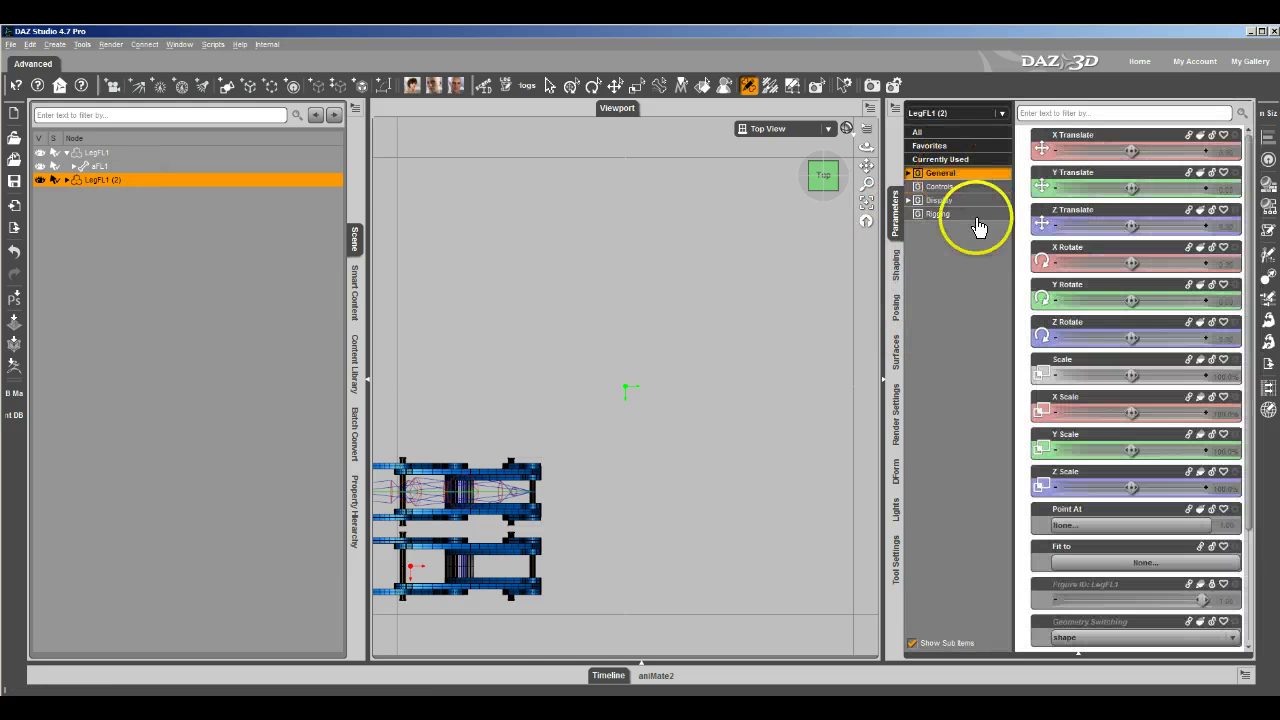
pyautogui.click(1225, 232)
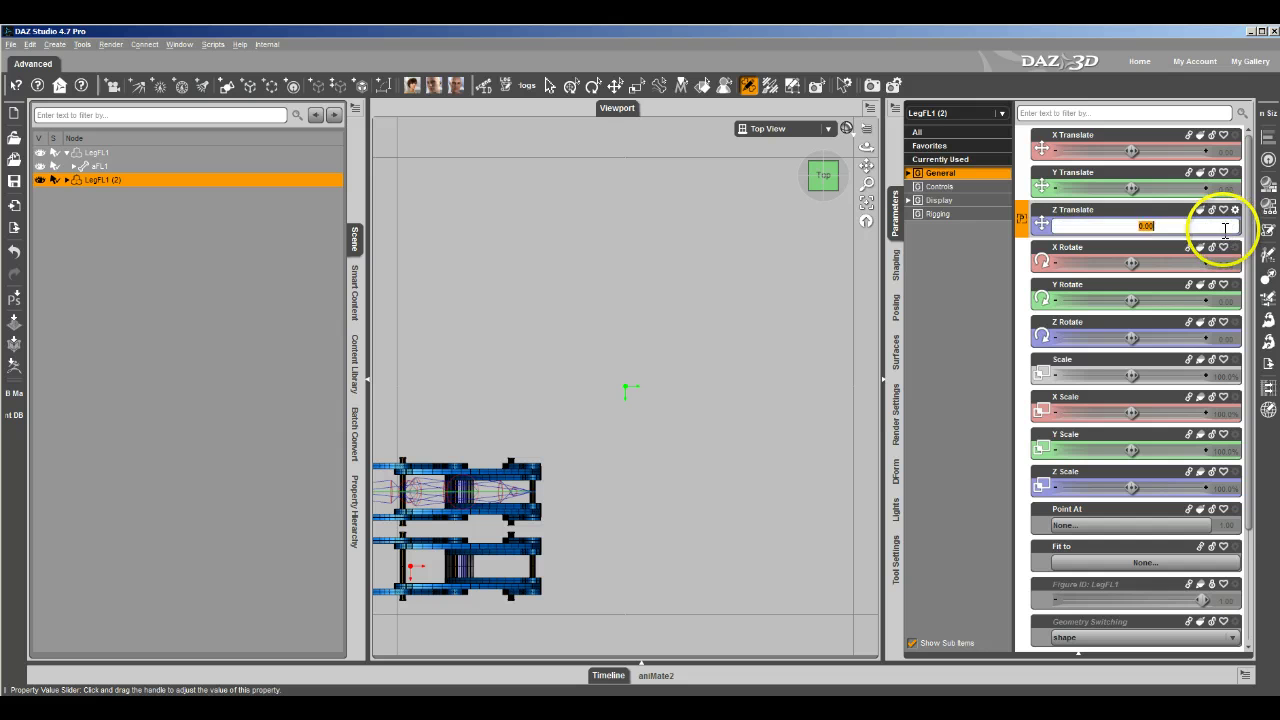
pyautogui.click(1225, 229)
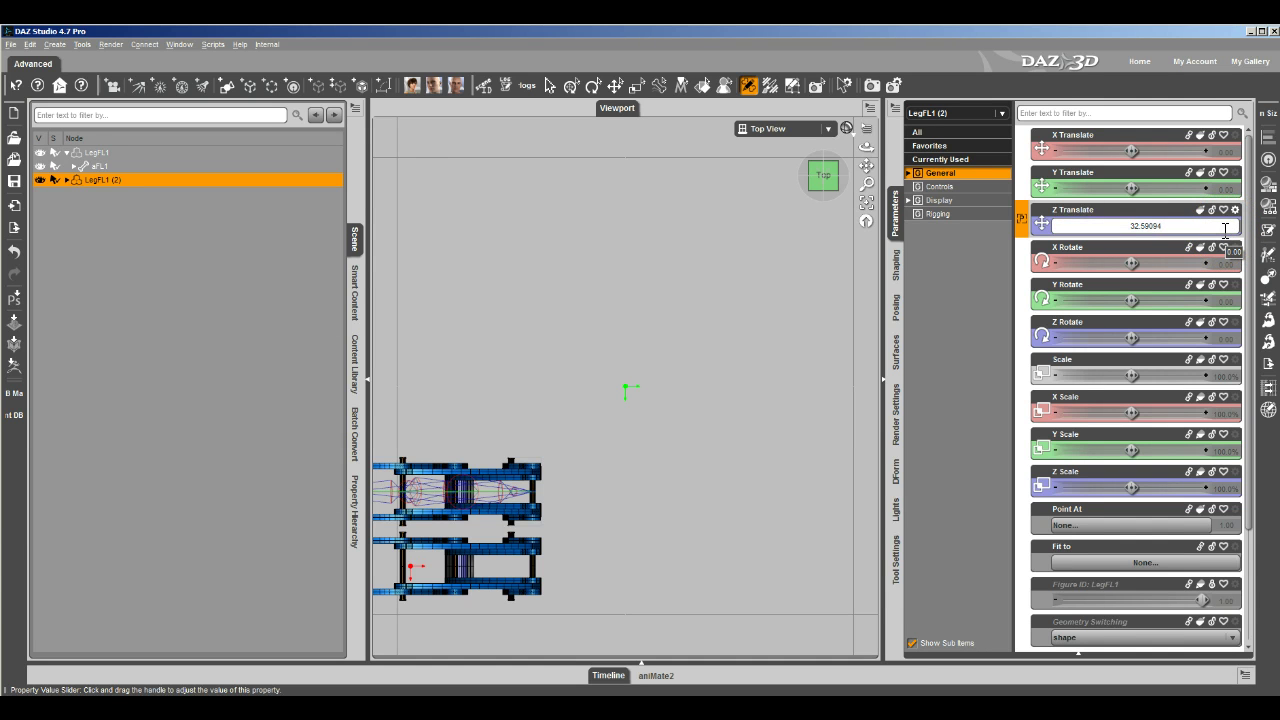
pyautogui.press('Return')
pyautogui.click(637, 342)
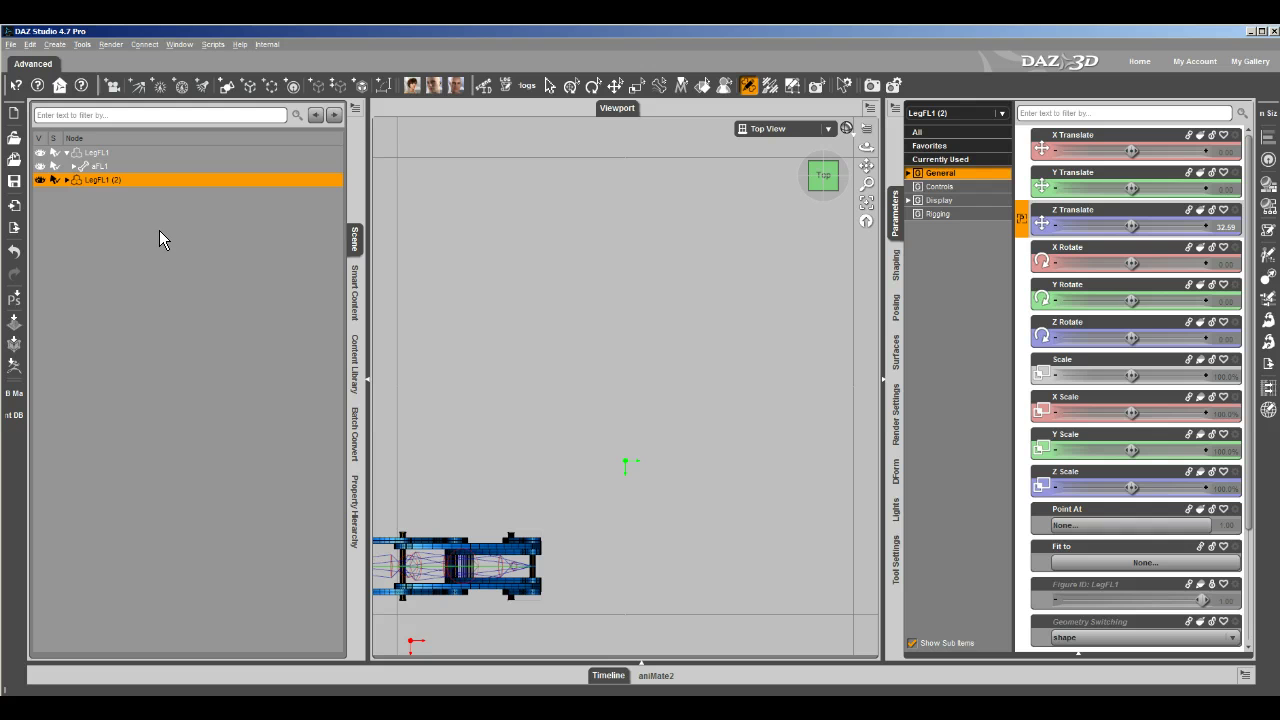
# Step: Transfer the rigging in figure space from LegFL1 (2) to LegFL1
pyautogui.click(108, 186)
pyautogui.keyDown('ctrl'); pyautogui.click(103, 151); pyautogui.keyUp('ctrl')
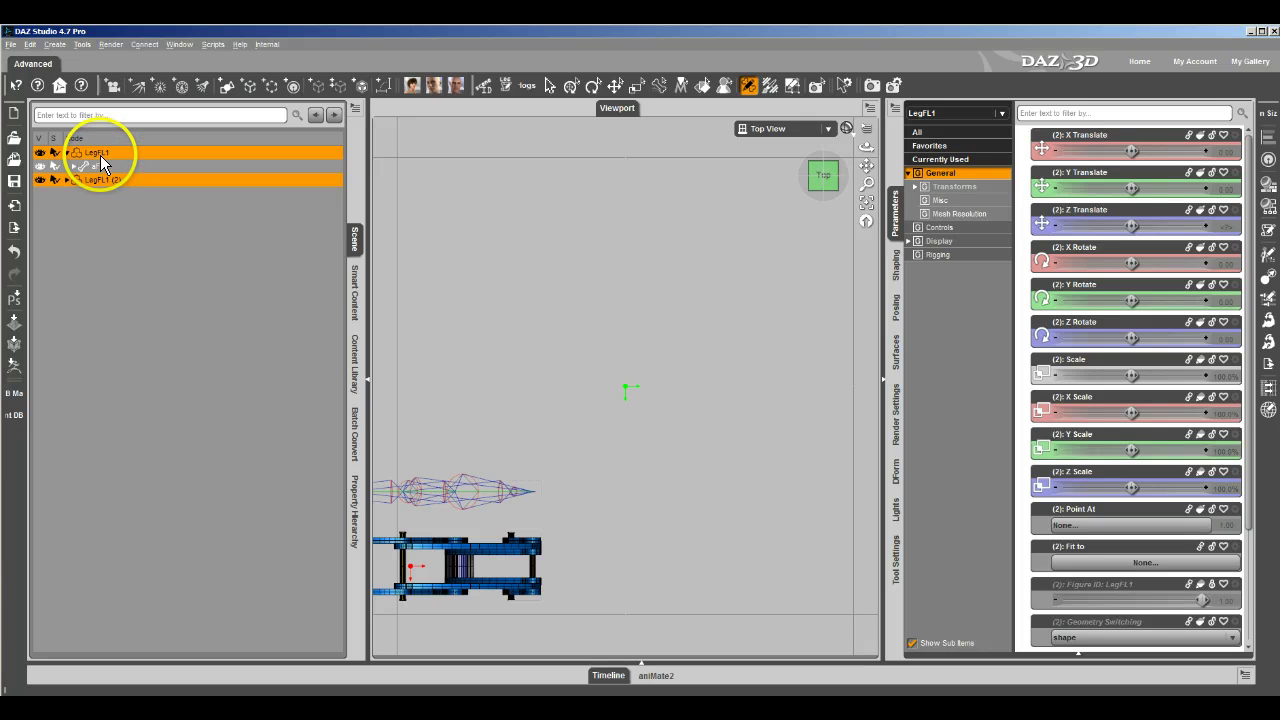
pyautogui.rightClick(356, 237)
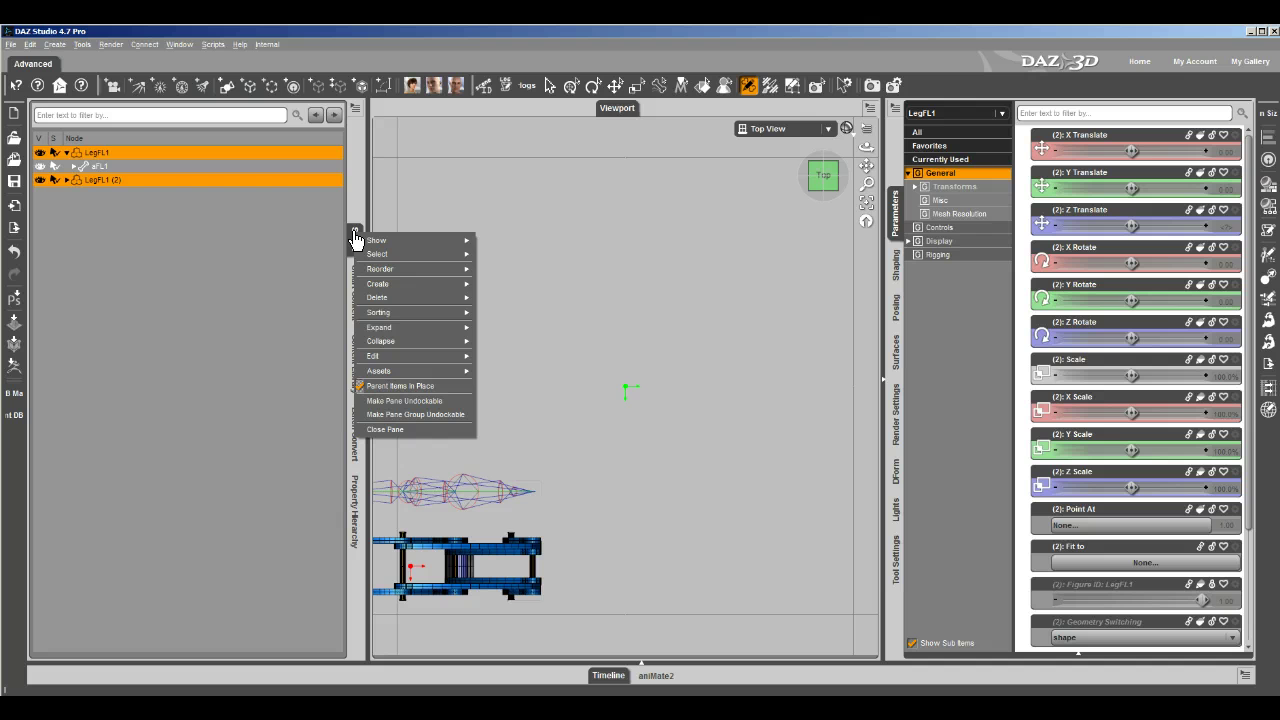
pyautogui.moveTo(410, 356)
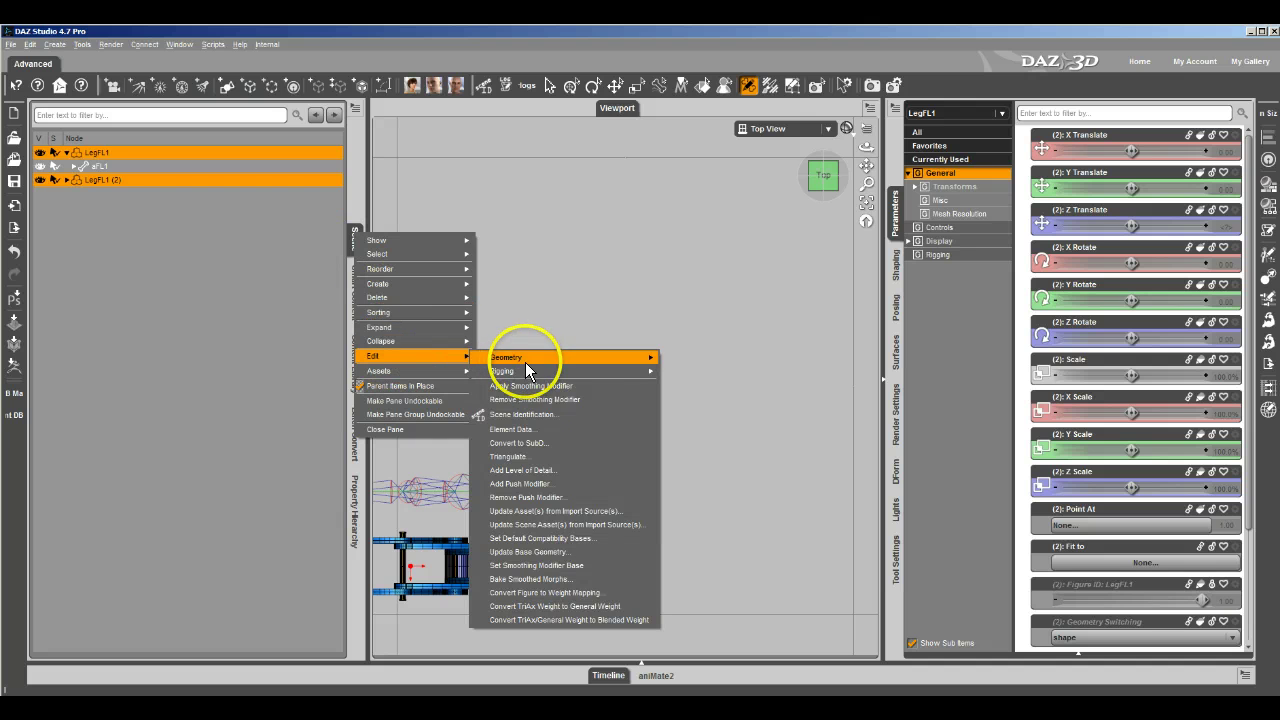
pyautogui.moveTo(527, 370)
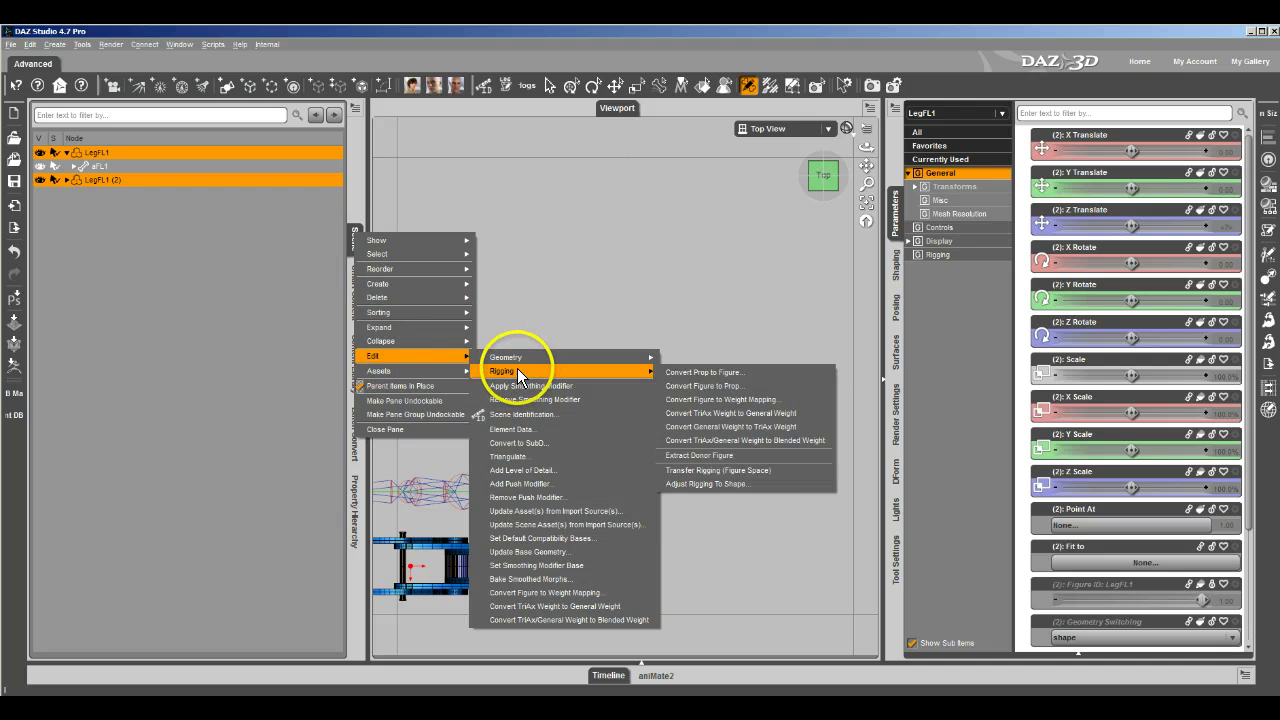
pyautogui.click(748, 471)
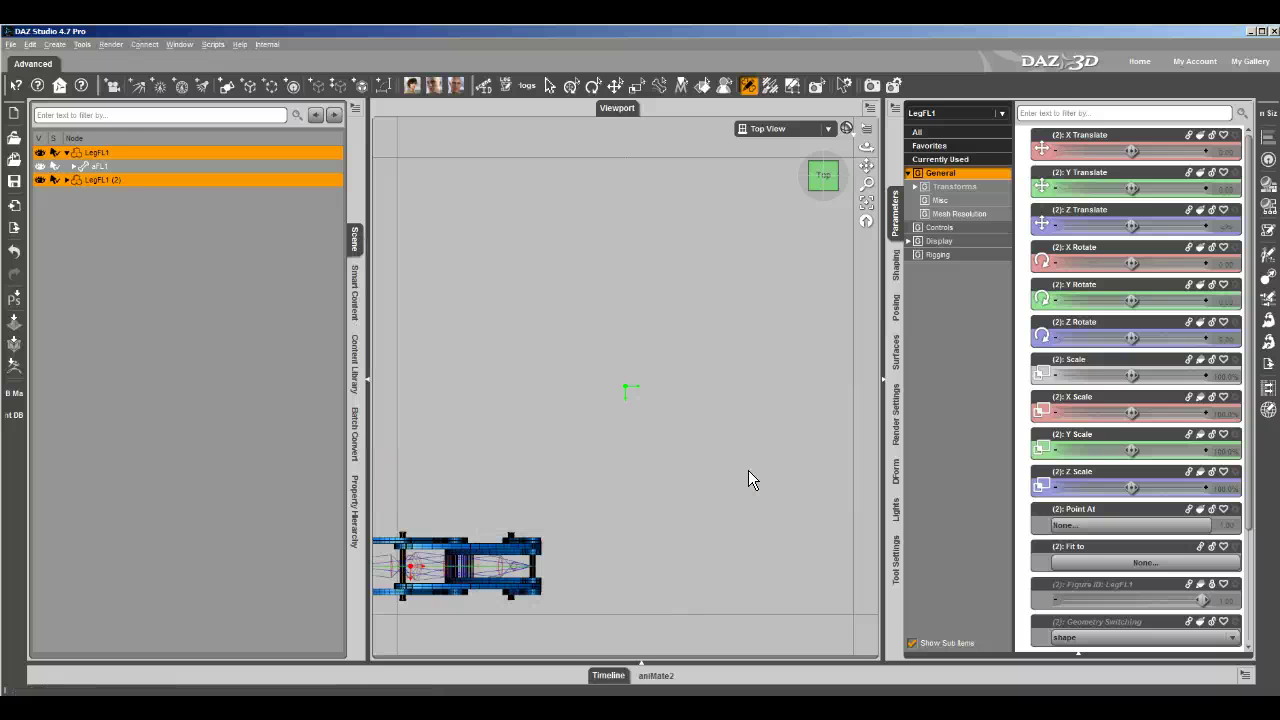
# Step: Delete the source figure LegFL1 (2) from the scene and select the remaining LegFL1
pyautogui.click(96, 181)
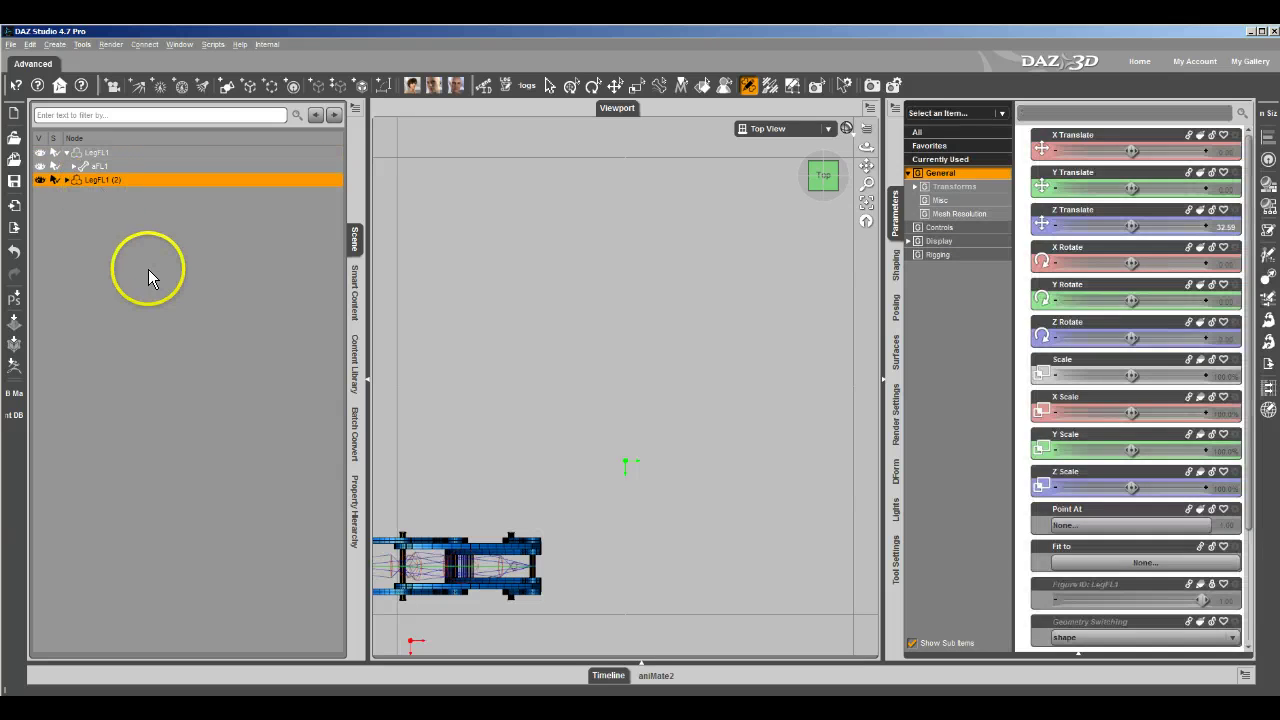
pyautogui.press('Delete')
pyautogui.click(124, 152)
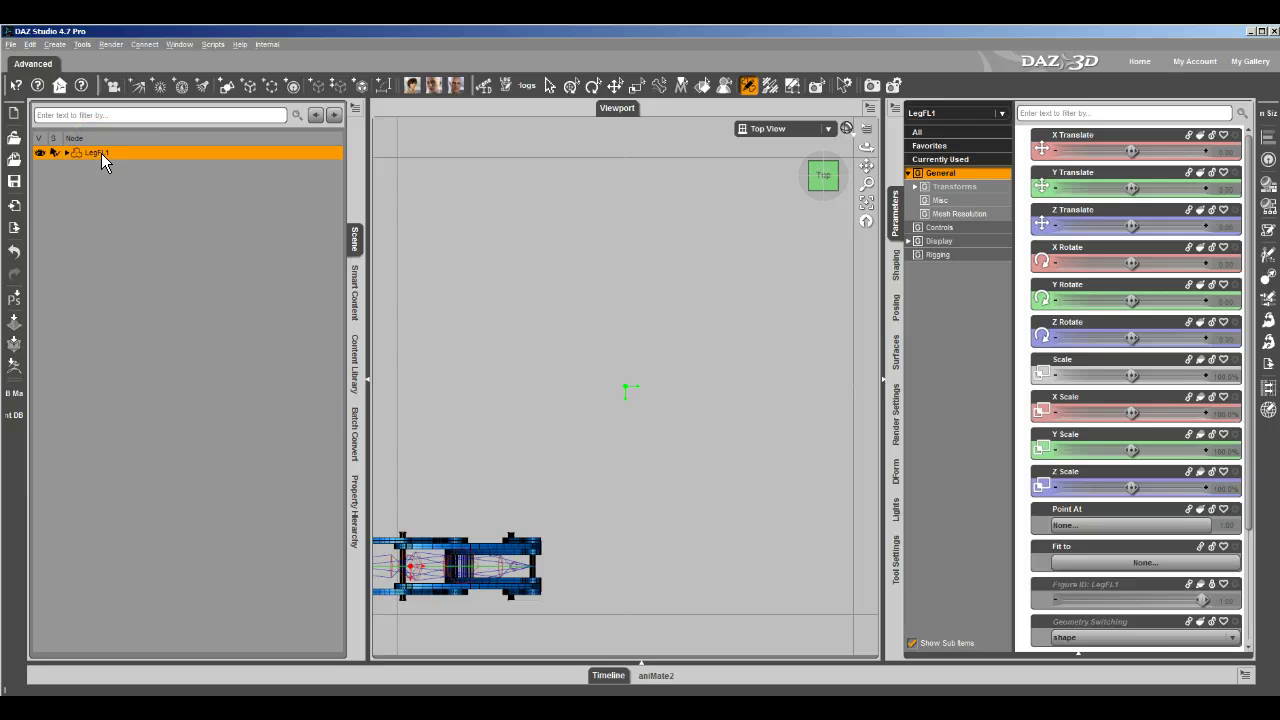
# Step: Load the walkerframe from the Walker content folder into the scene and return to the scene's node list
pyautogui.click(354, 363)
pyautogui.scroll(-3, 286, 543)
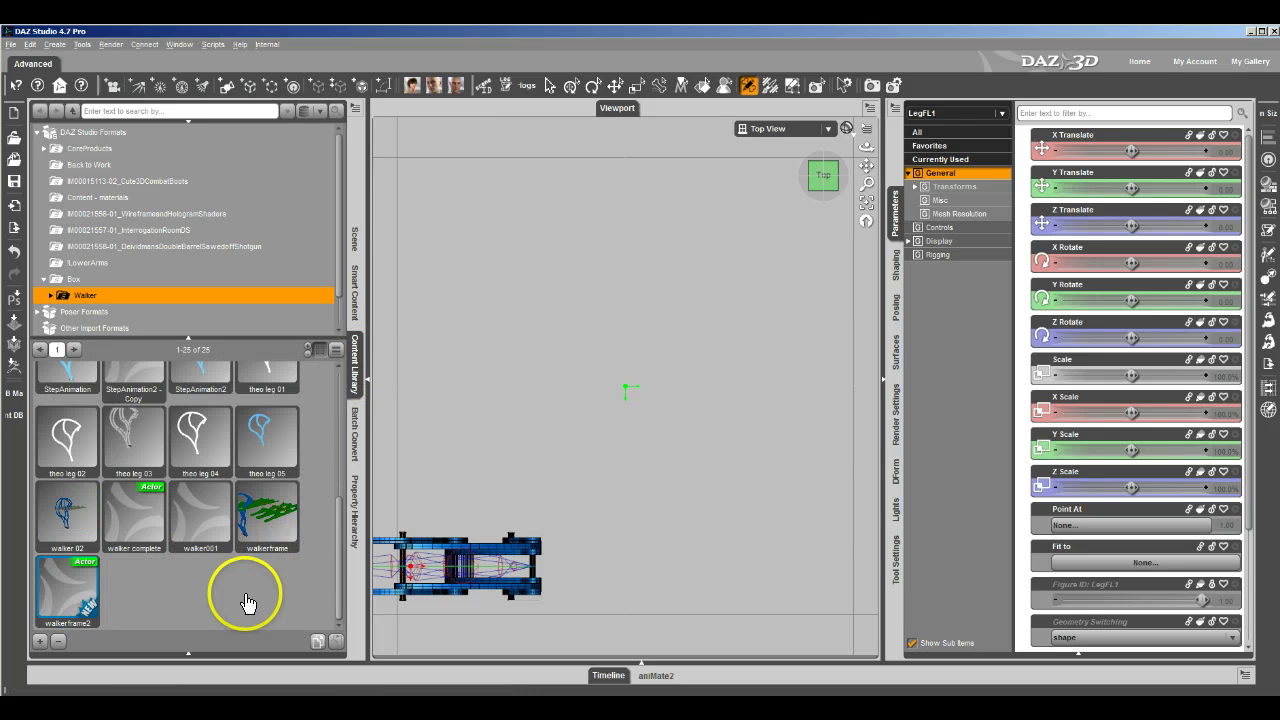
pyautogui.doubleClick(267, 515)
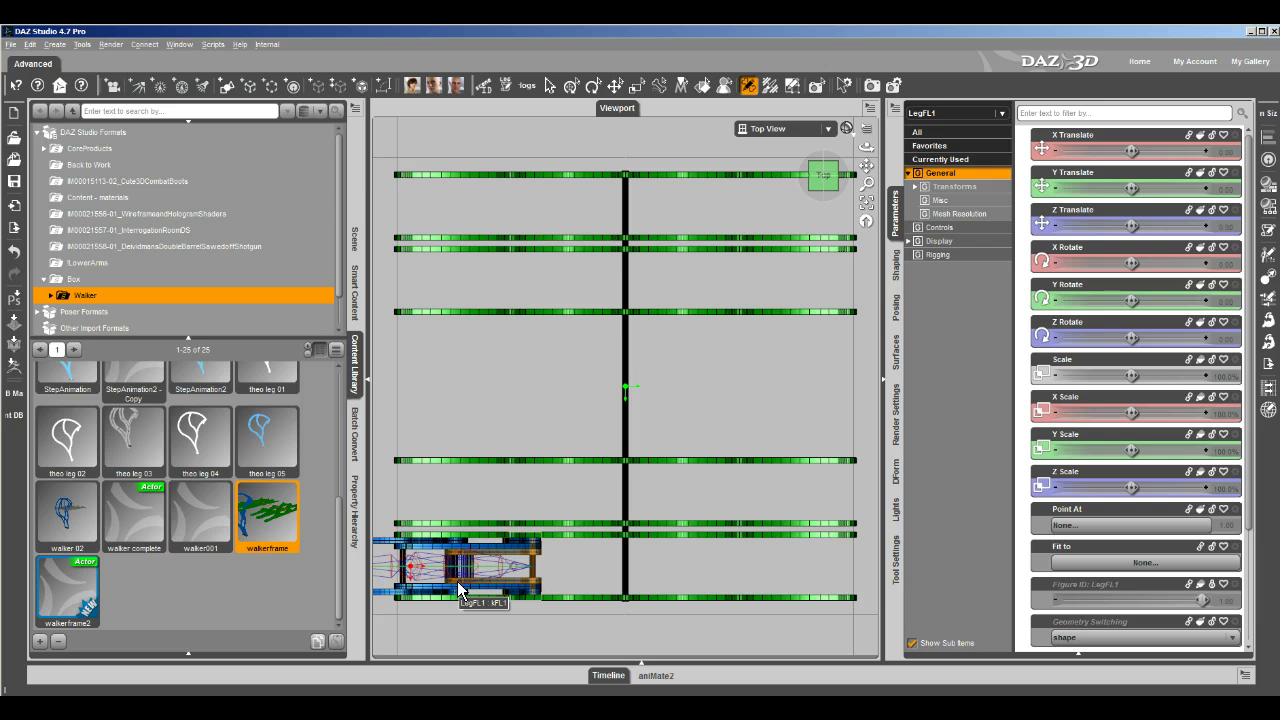
pyautogui.click(353, 240)
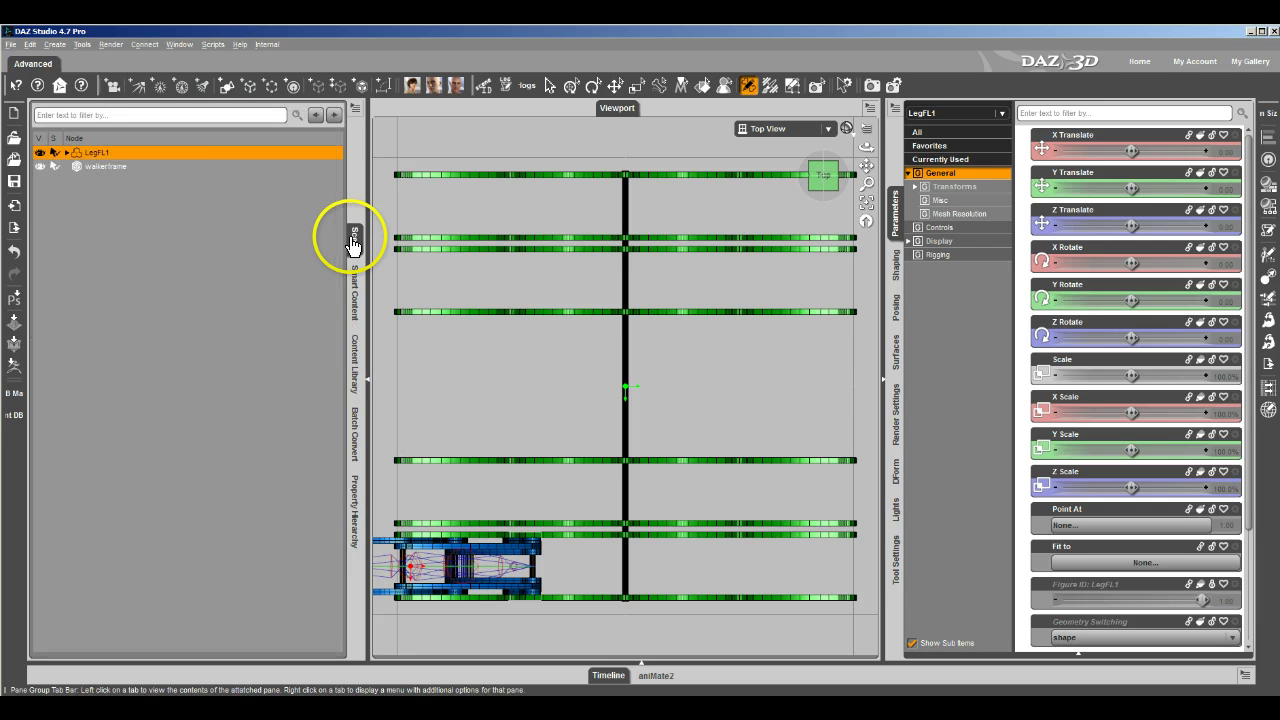
pyautogui.doubleClick(100, 153)
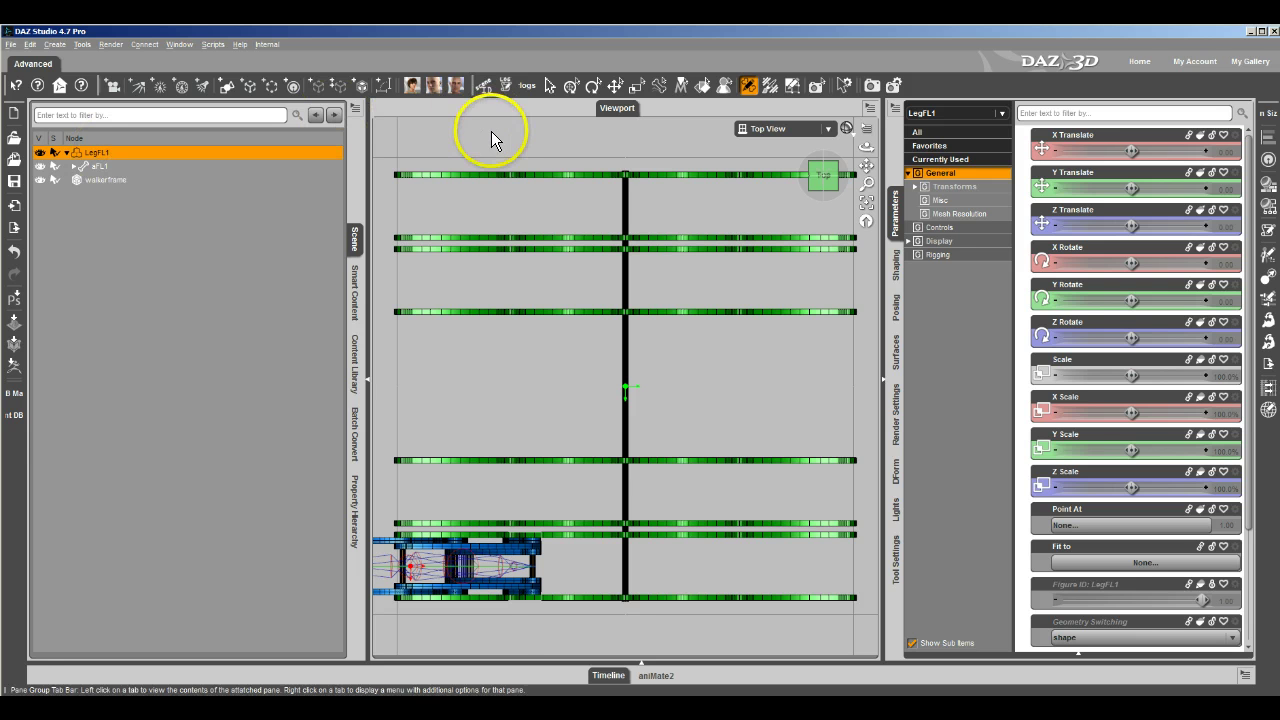
pyautogui.rightClick(467, 387)
pyautogui.moveTo(505, 430)
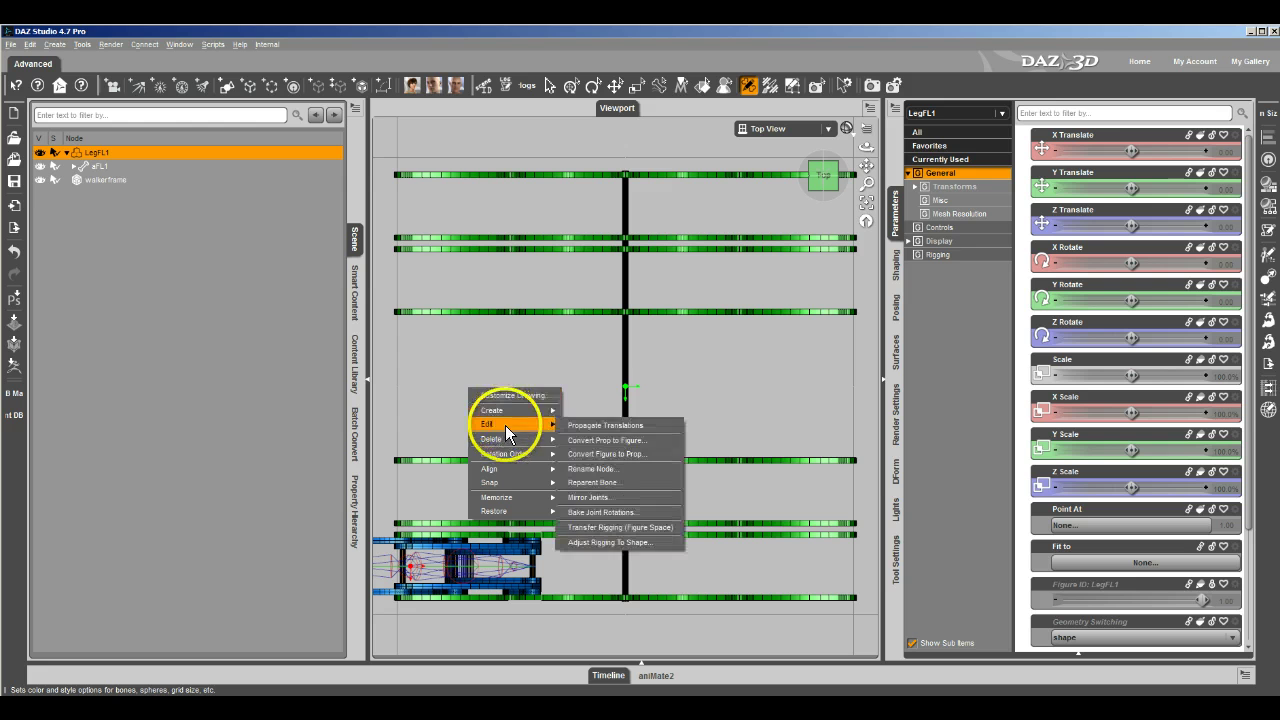
pyautogui.click(598, 468)
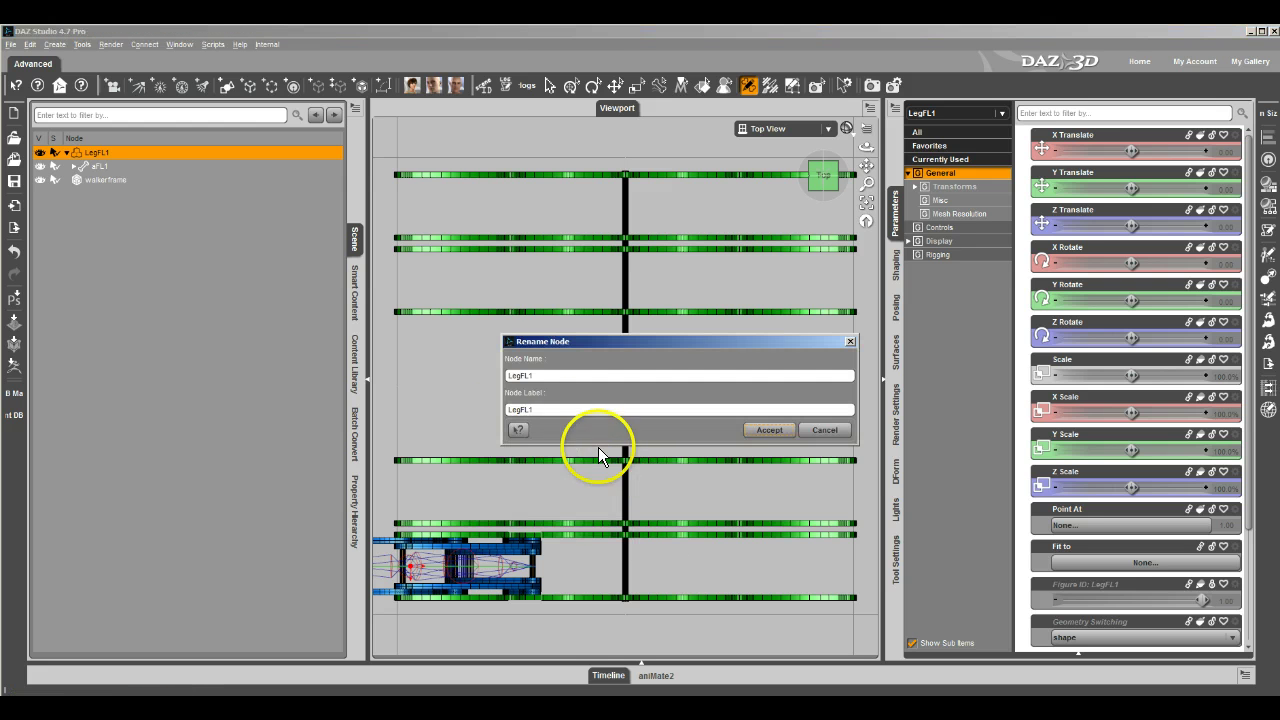
pyautogui.moveTo(530, 376); pyautogui.dragTo(569, 409)
pyautogui.write('22')
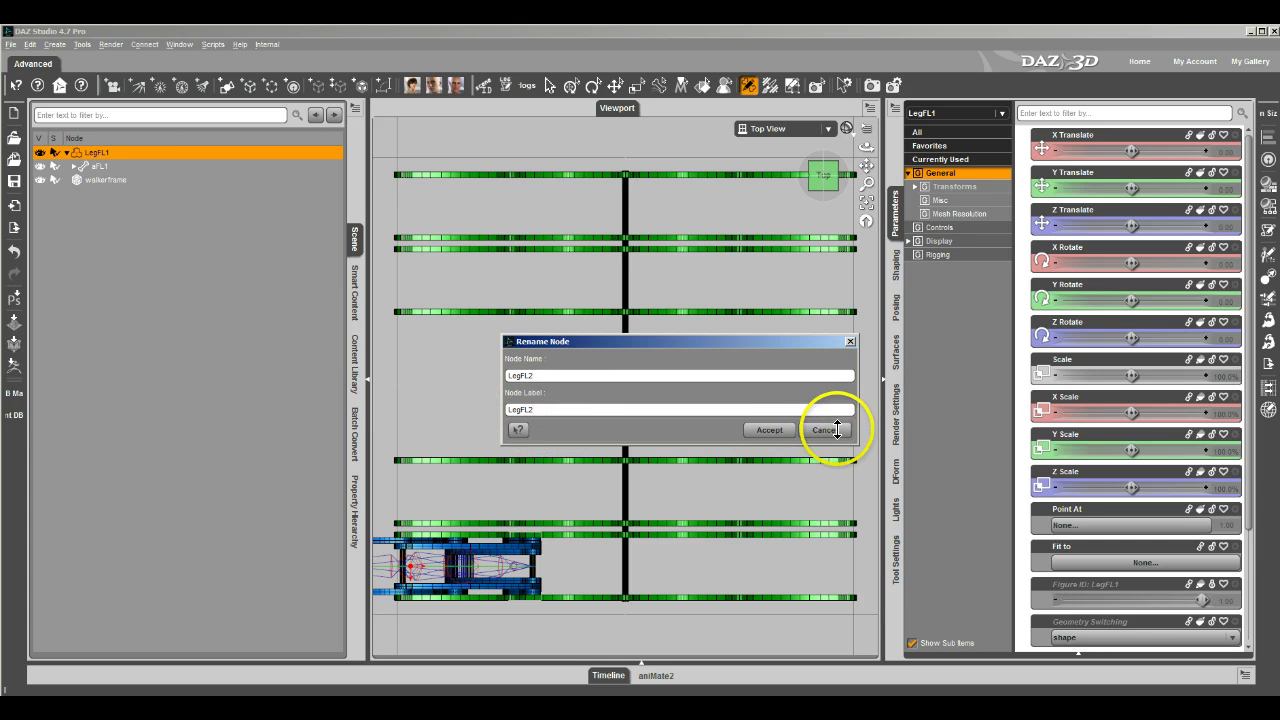
pyautogui.click(837, 430)
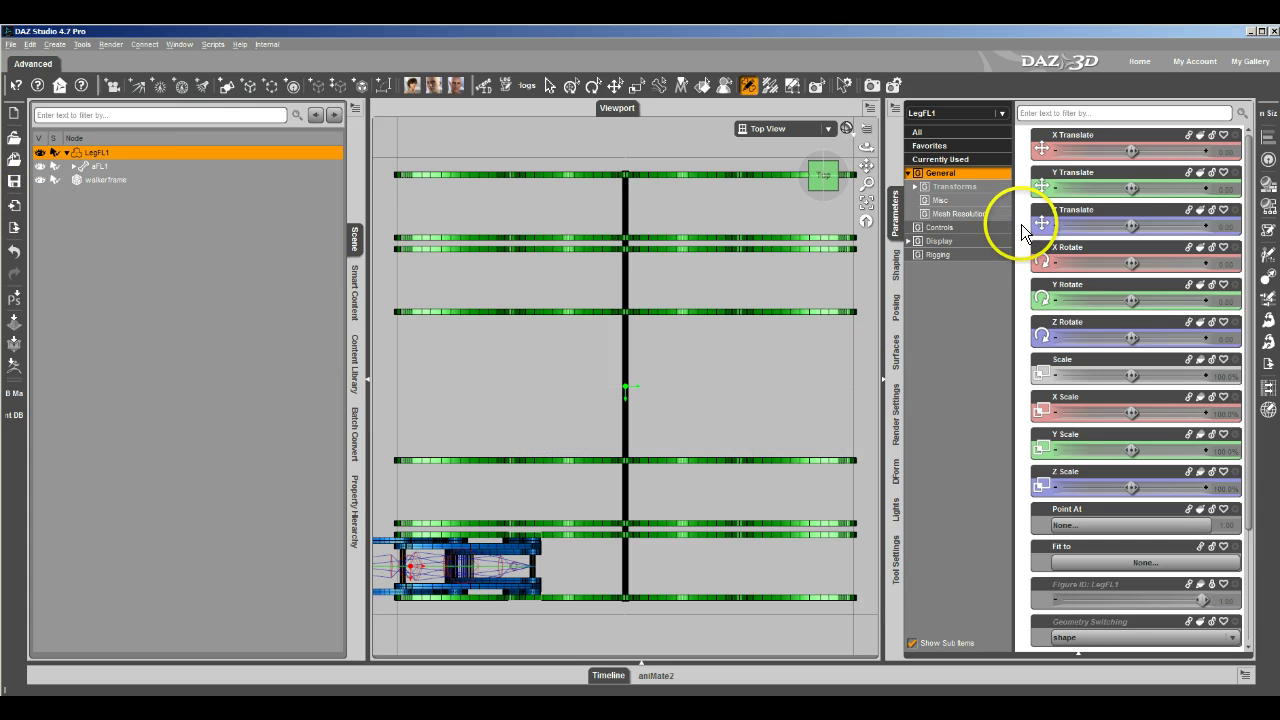
# Step: Examine the parameter settings of the DriveFL1 control and the LegFL1 face groups in the Geometry Editor
pyautogui.click(940, 227)
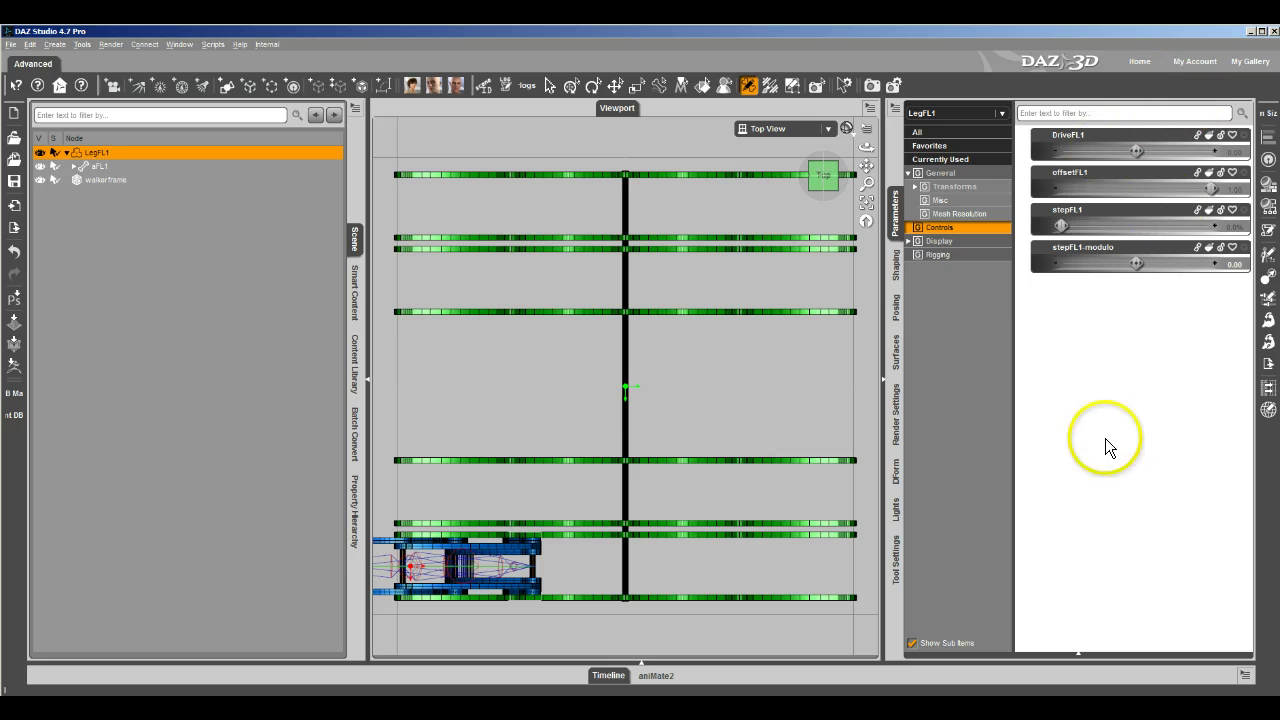
pyautogui.click(1221, 134)
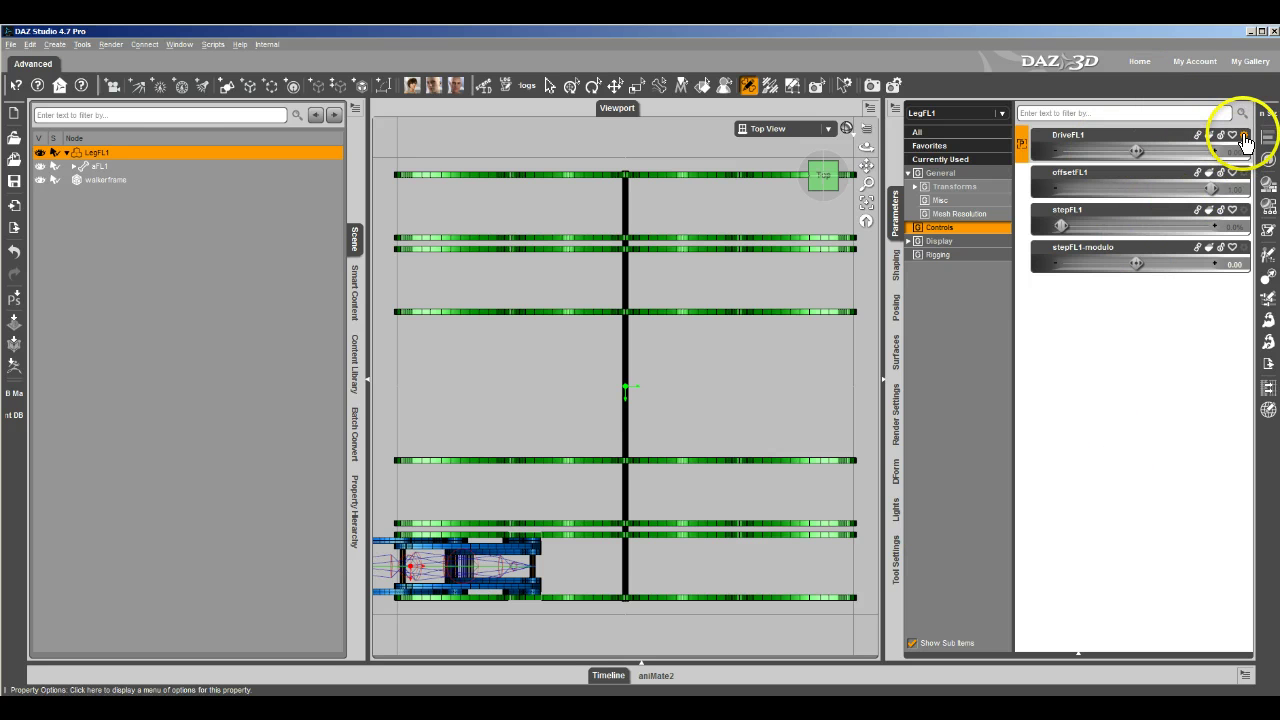
pyautogui.click(1187, 193)
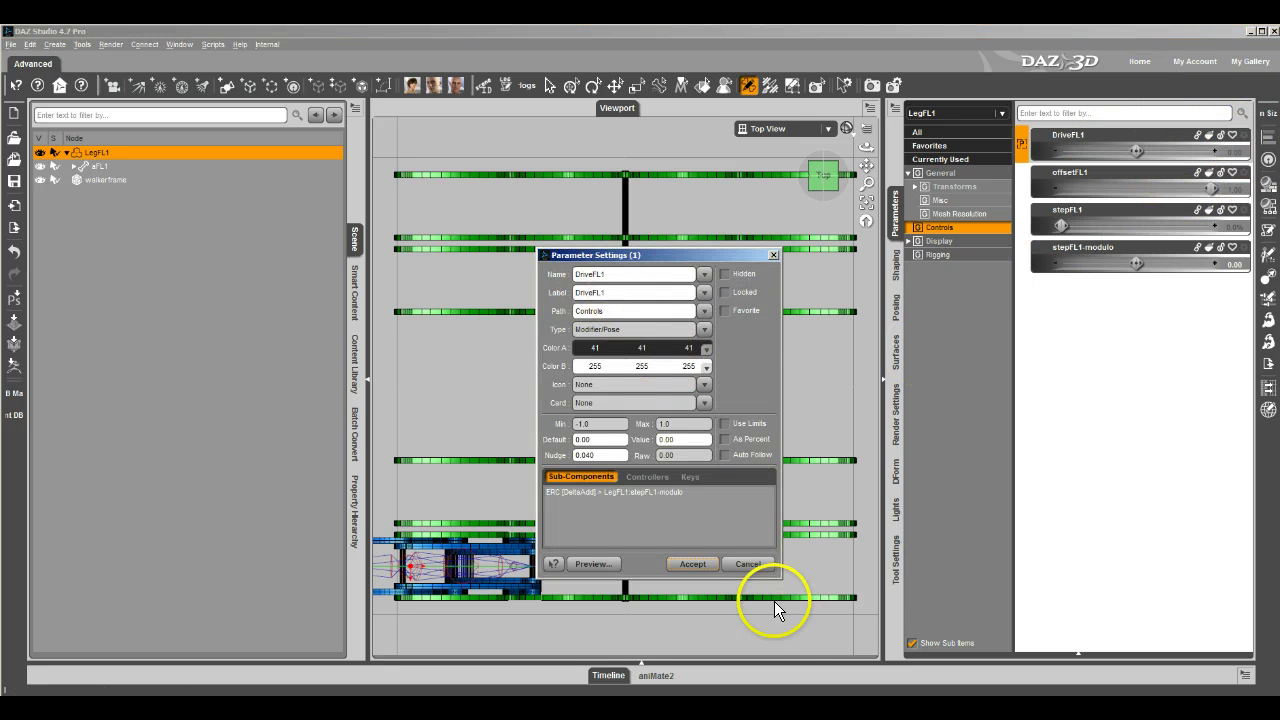
pyautogui.click(761, 571)
pyautogui.click(895, 560)
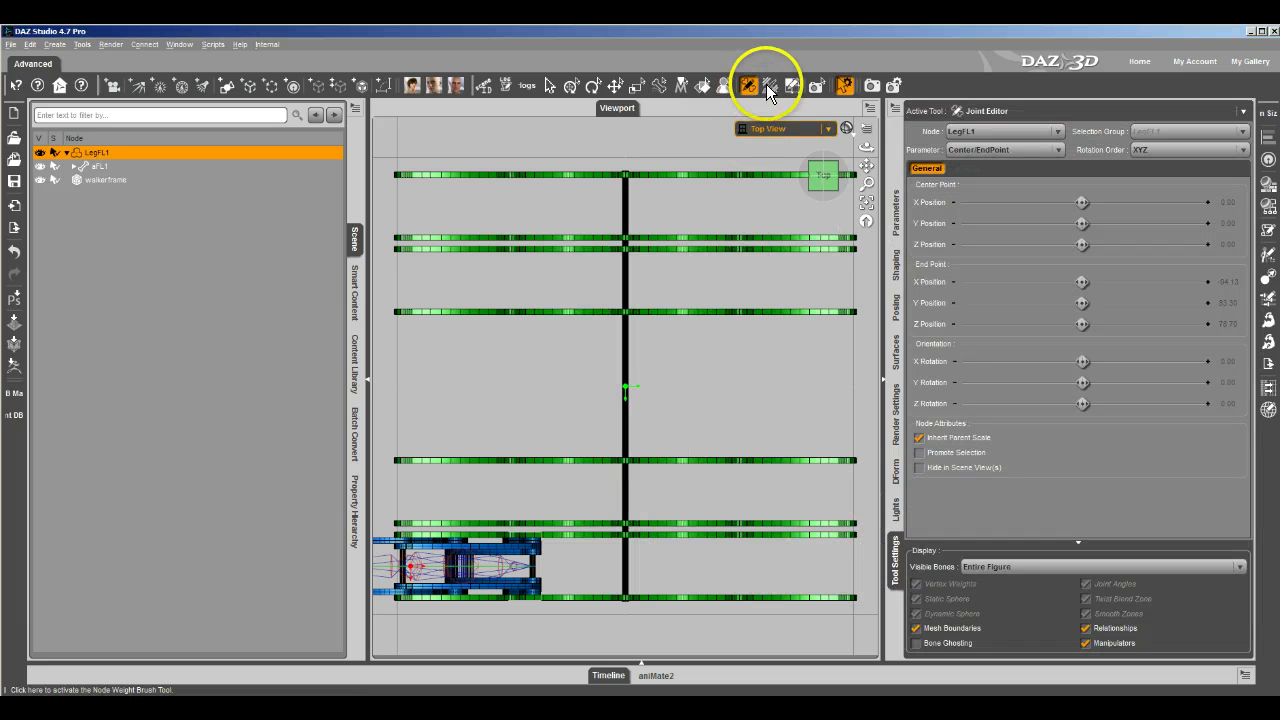
pyautogui.click(792, 85)
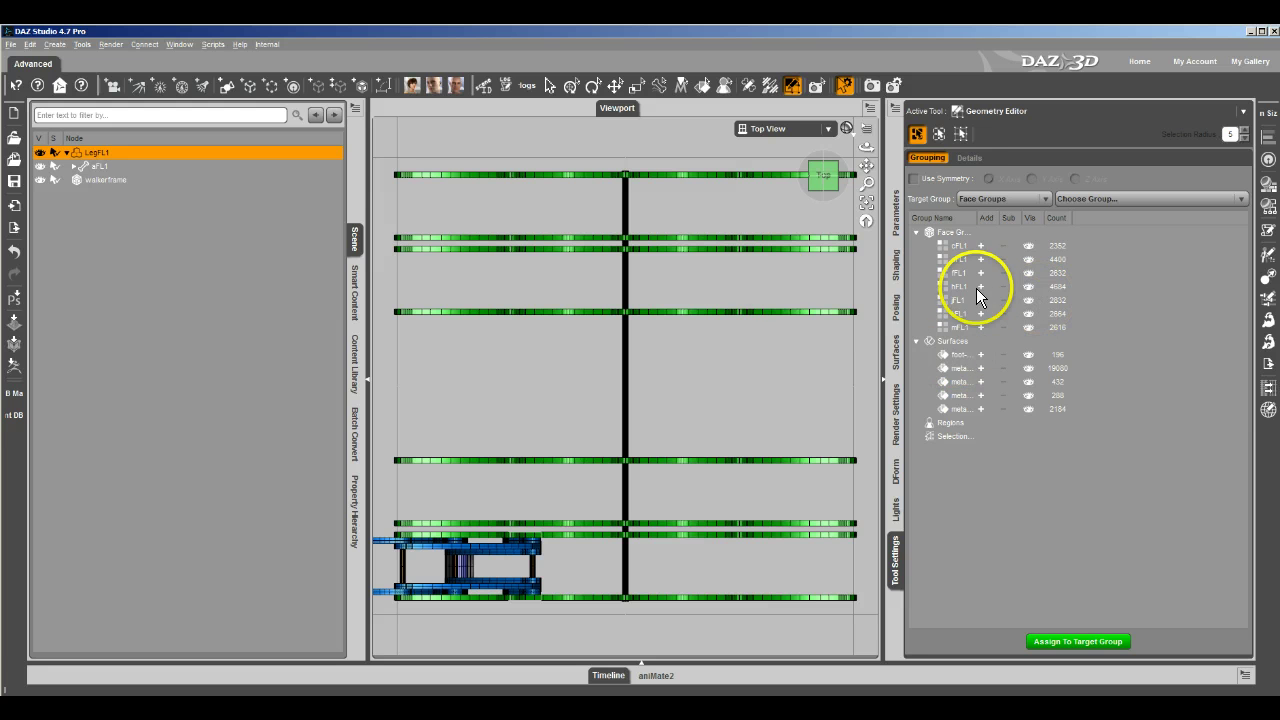
pyautogui.click(749, 85)
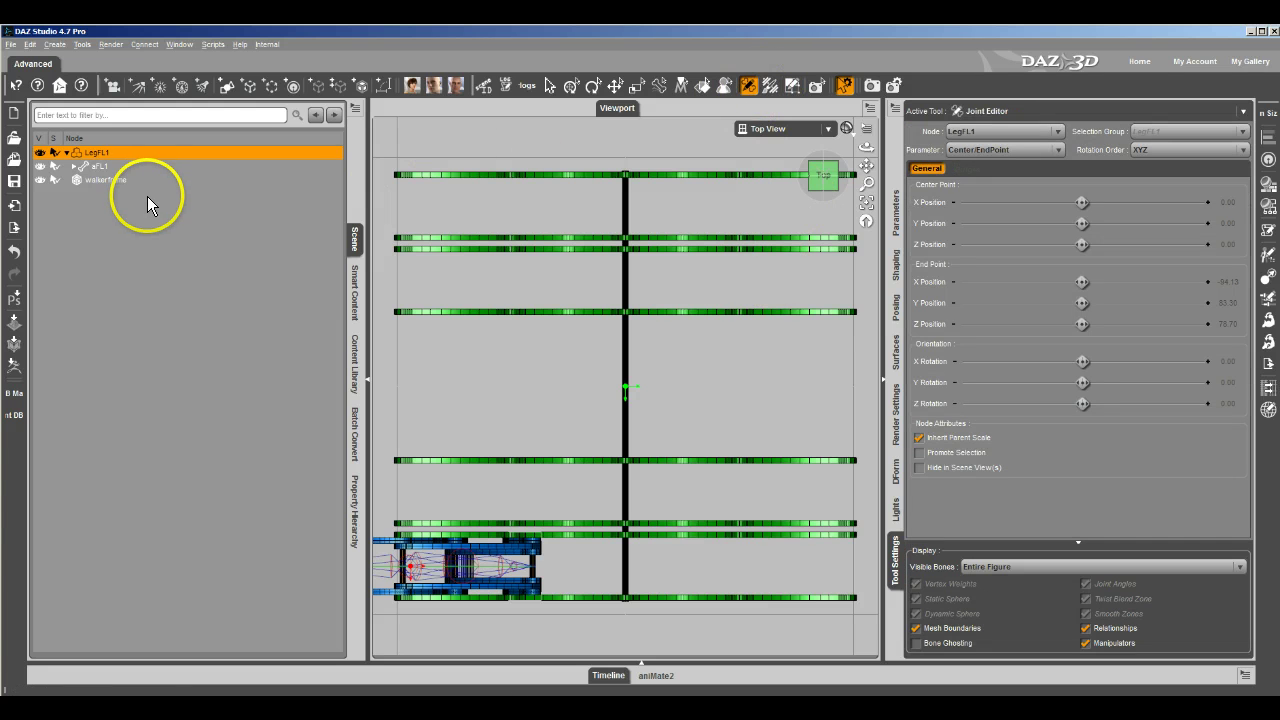
pyautogui.click(893, 212)
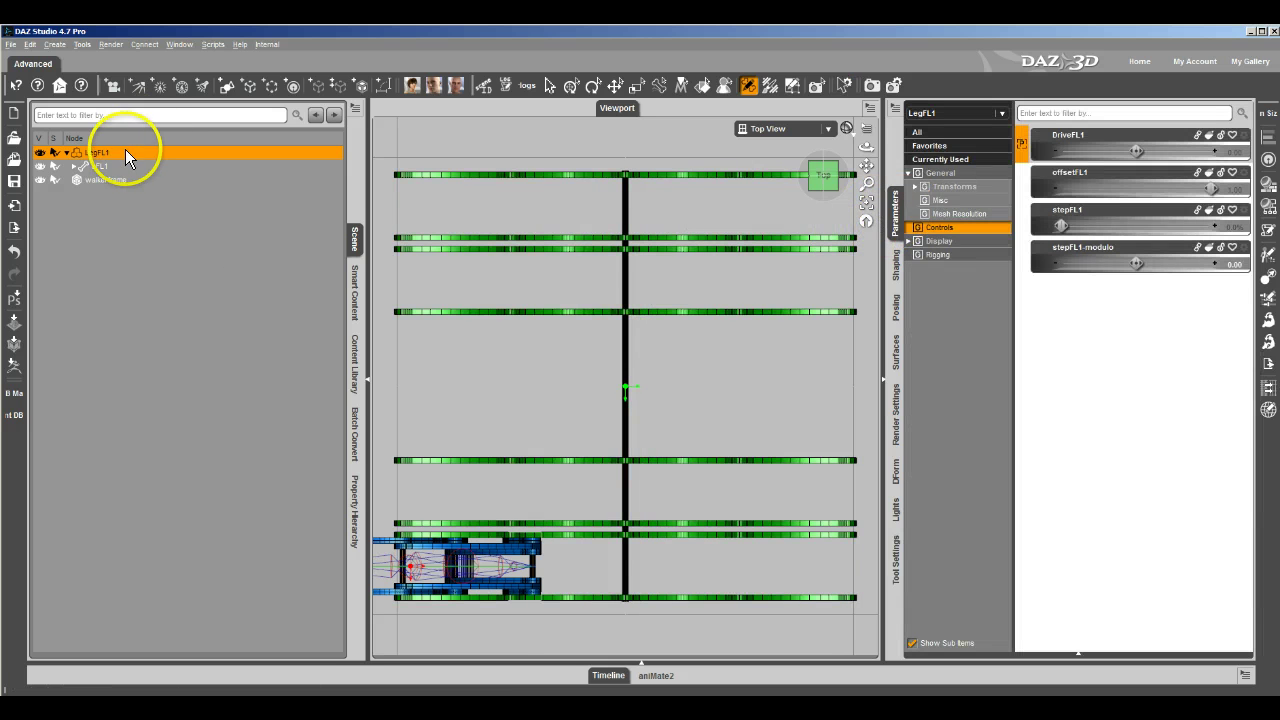
# Step: Save the leg as a Figure/Prop asset over LegFL2.duf in the Walker folder, with product name demo and item name LegFL2
pyautogui.click(10, 44)
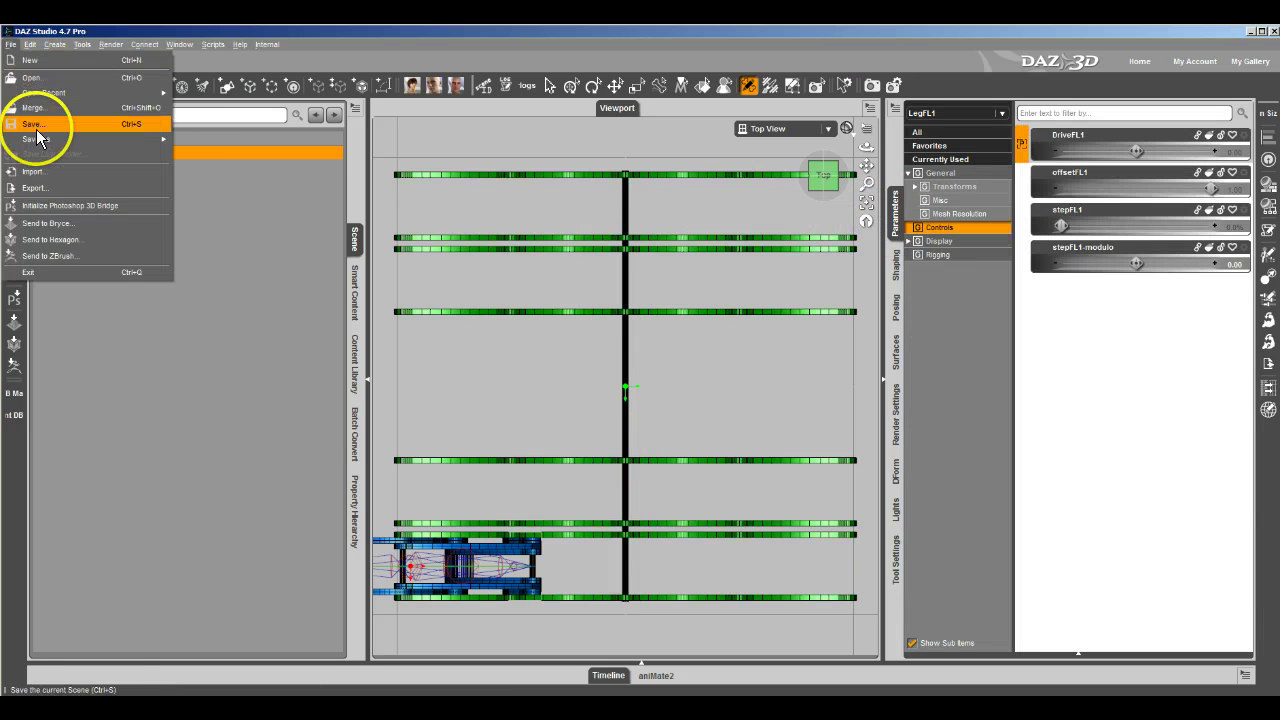
pyautogui.moveTo(132, 141)
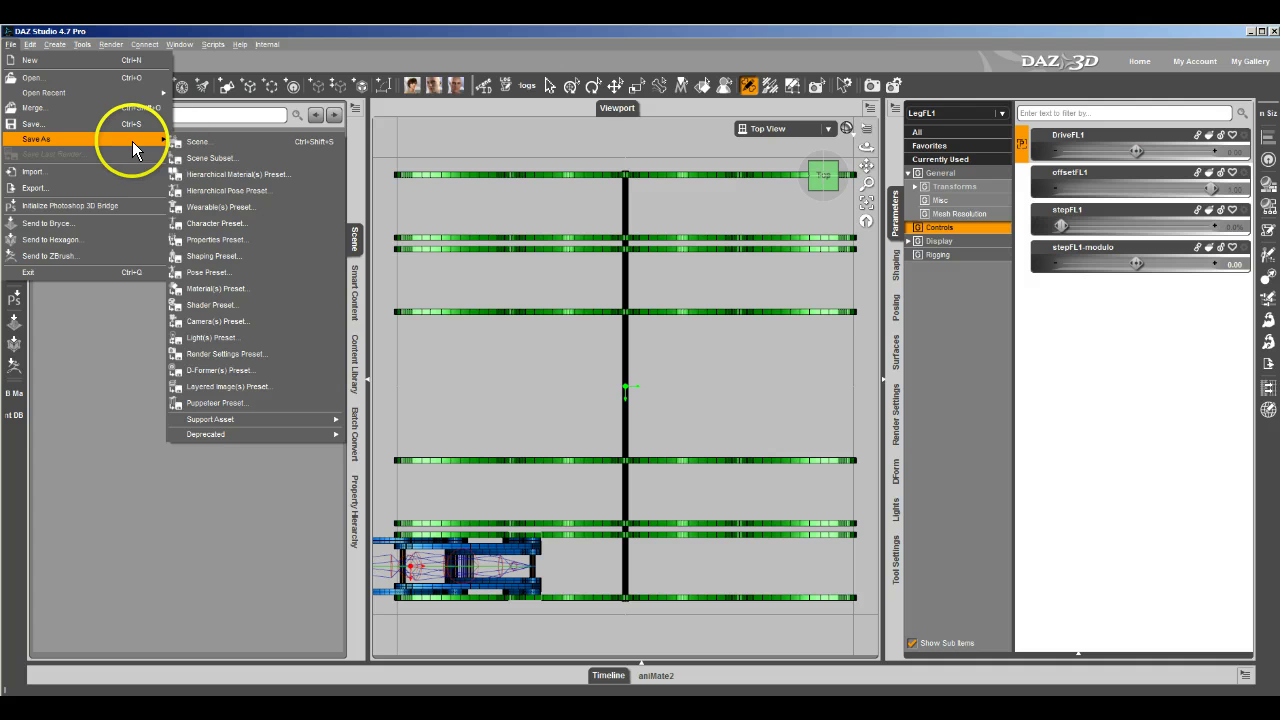
pyautogui.moveTo(243, 415)
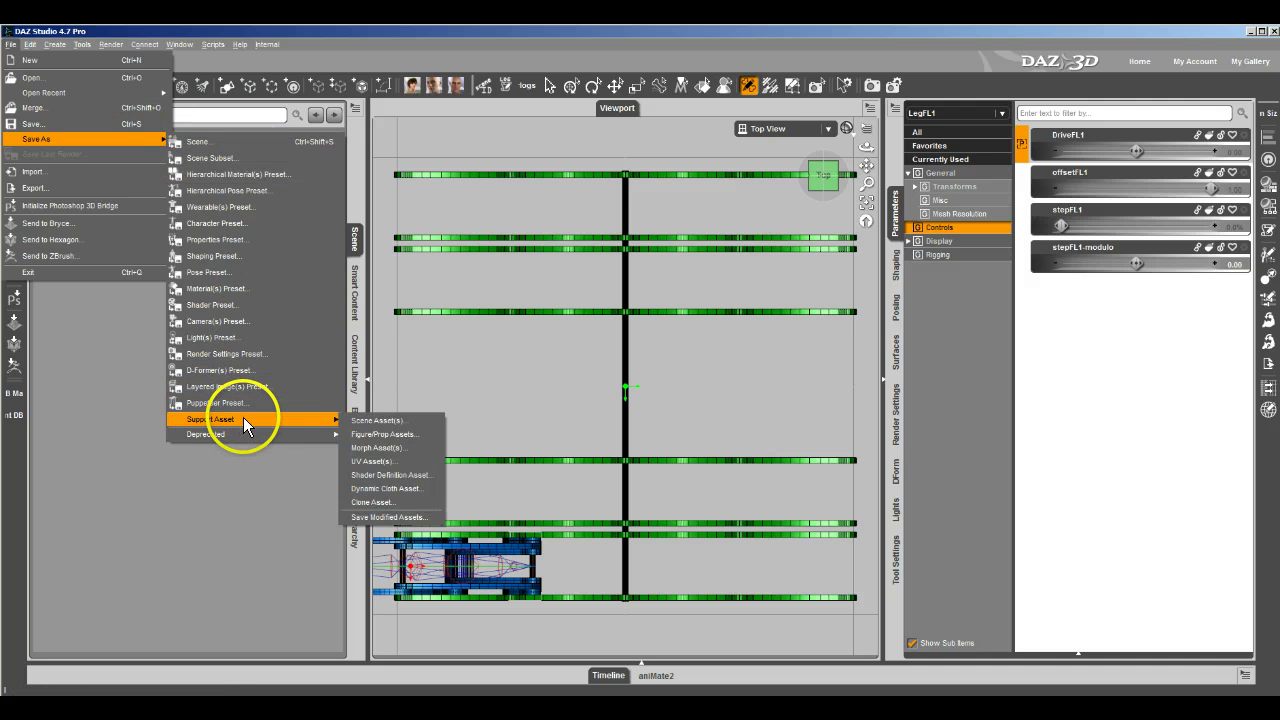
pyautogui.click(390, 436)
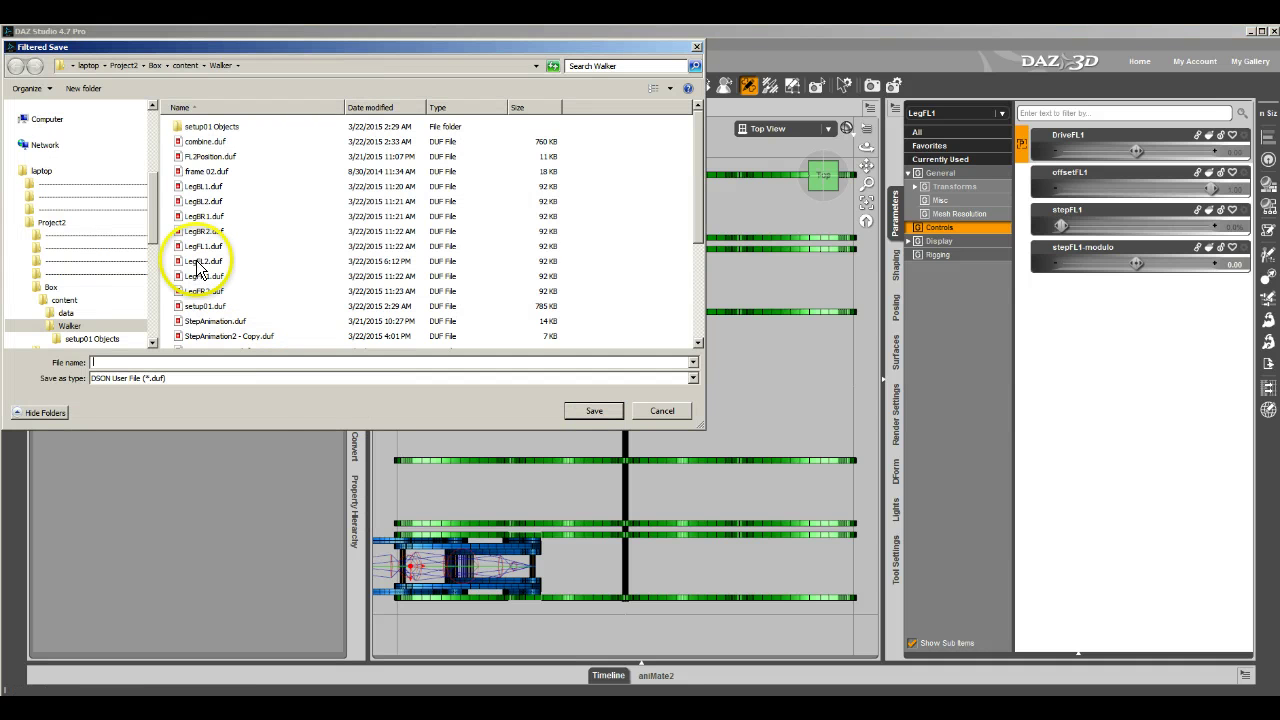
pyautogui.doubleClick(197, 262)
pyautogui.click(620, 378)
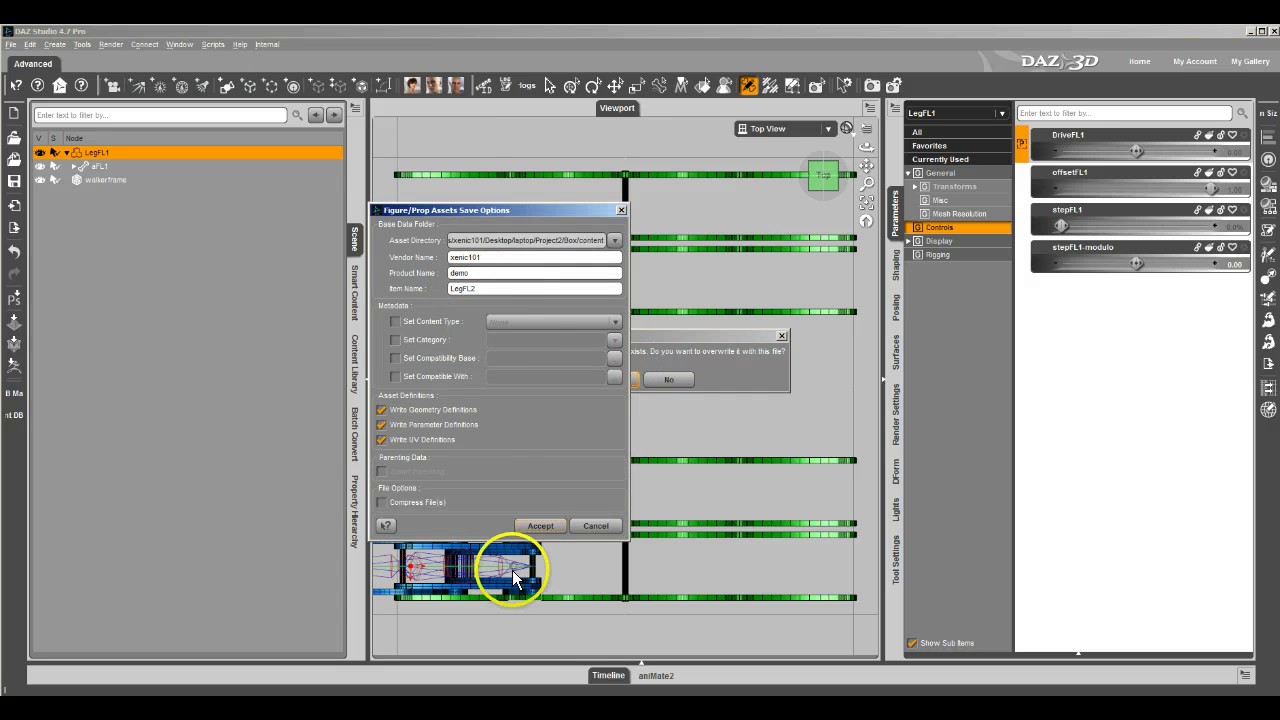
pyautogui.click(538, 525)
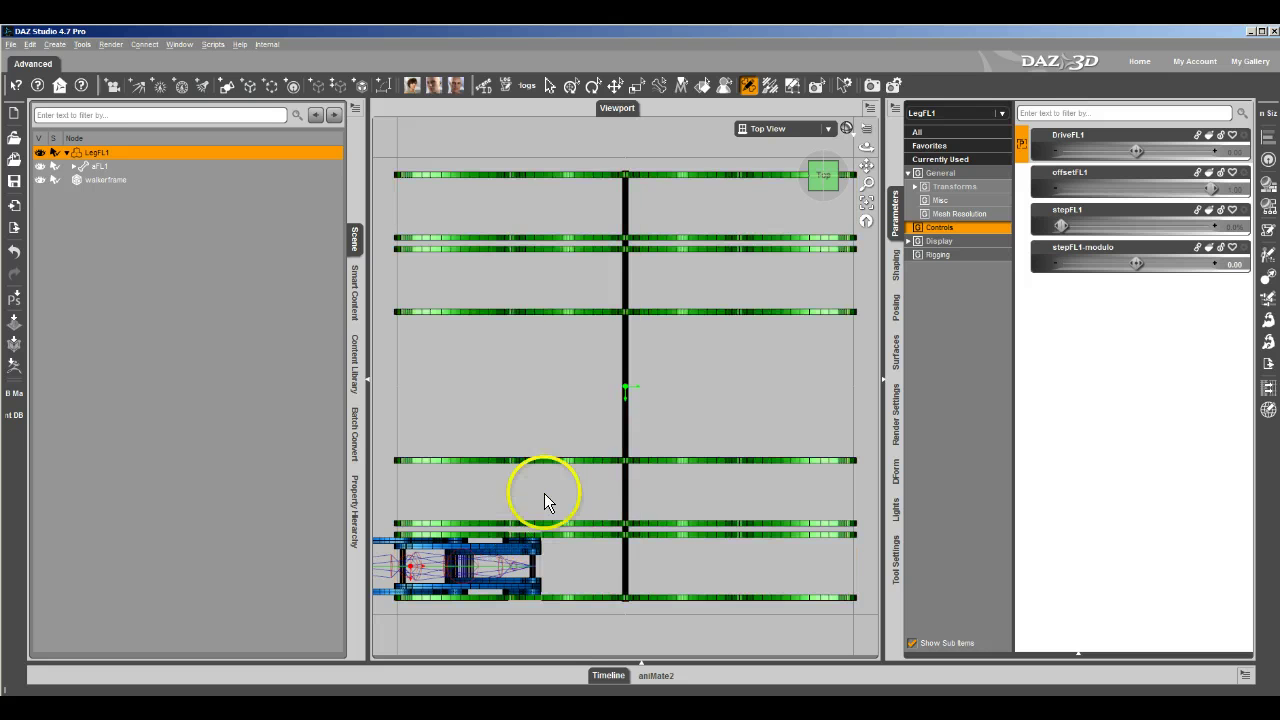
# Step: Switch to NoteTab Light and open LegFL2.duf from the Walker content folder in it
pyautogui.click(800, 705)
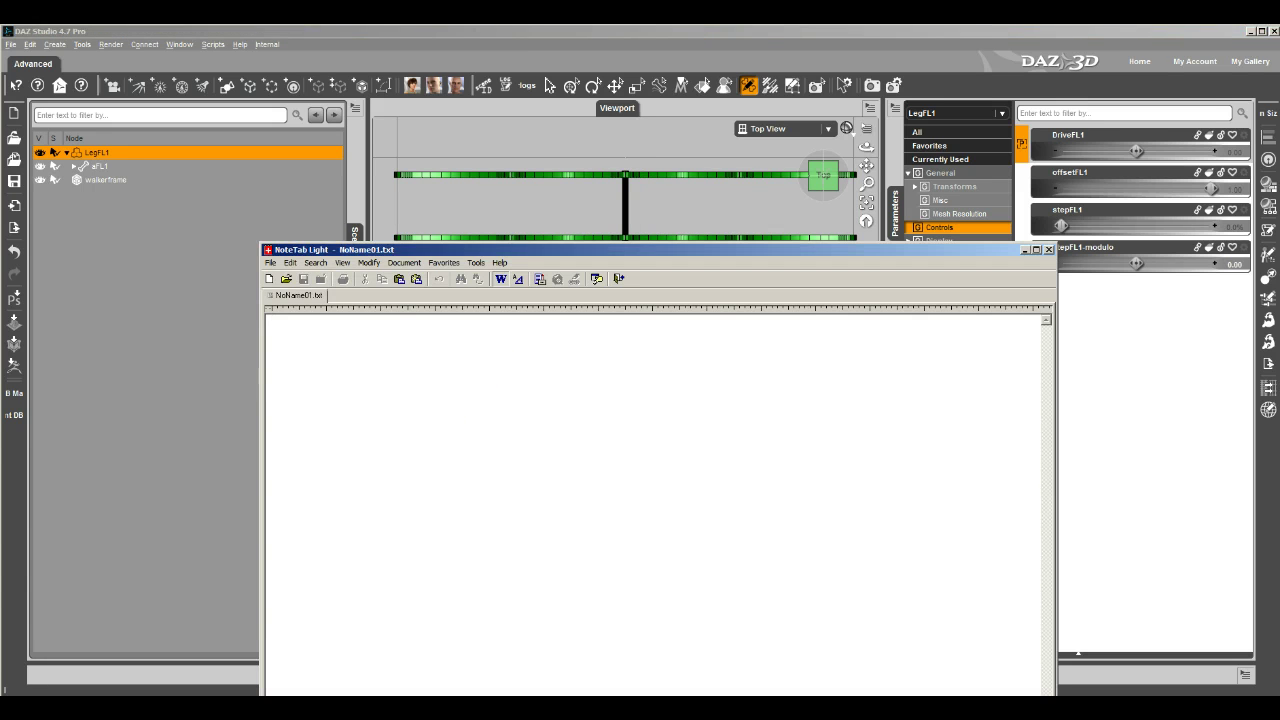
pyautogui.click(830, 708)
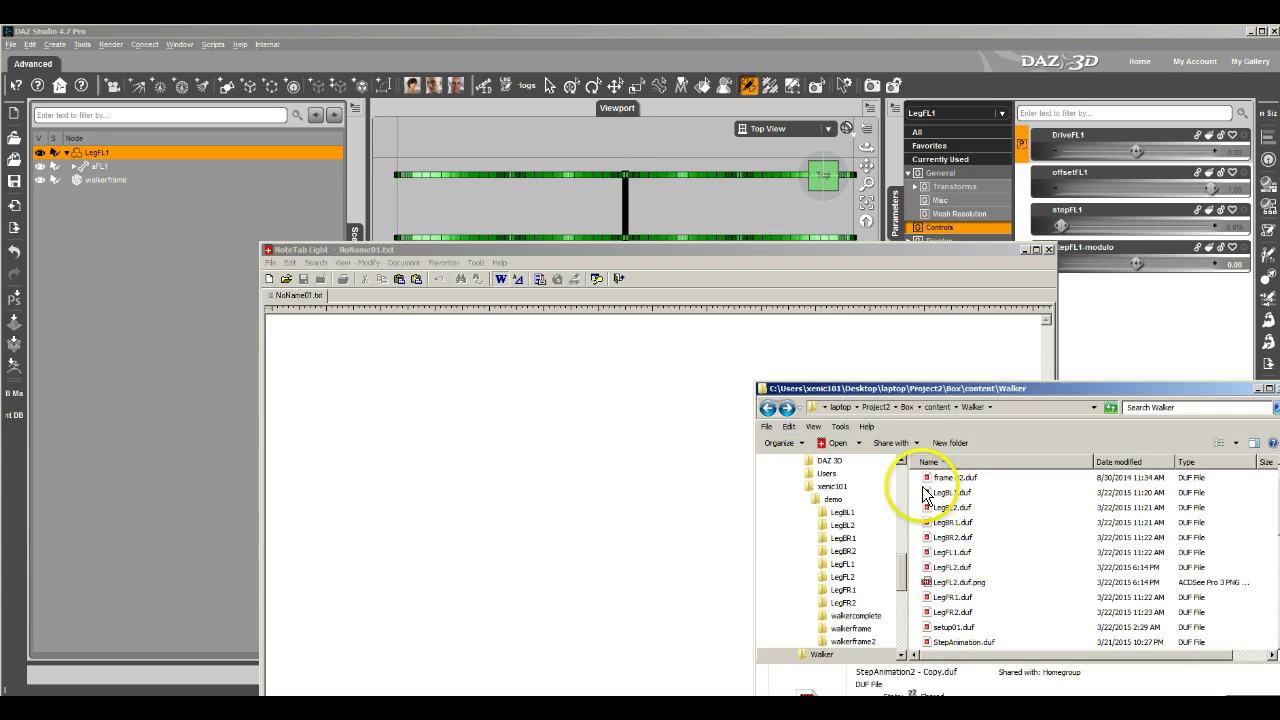
pyautogui.click(955, 567)
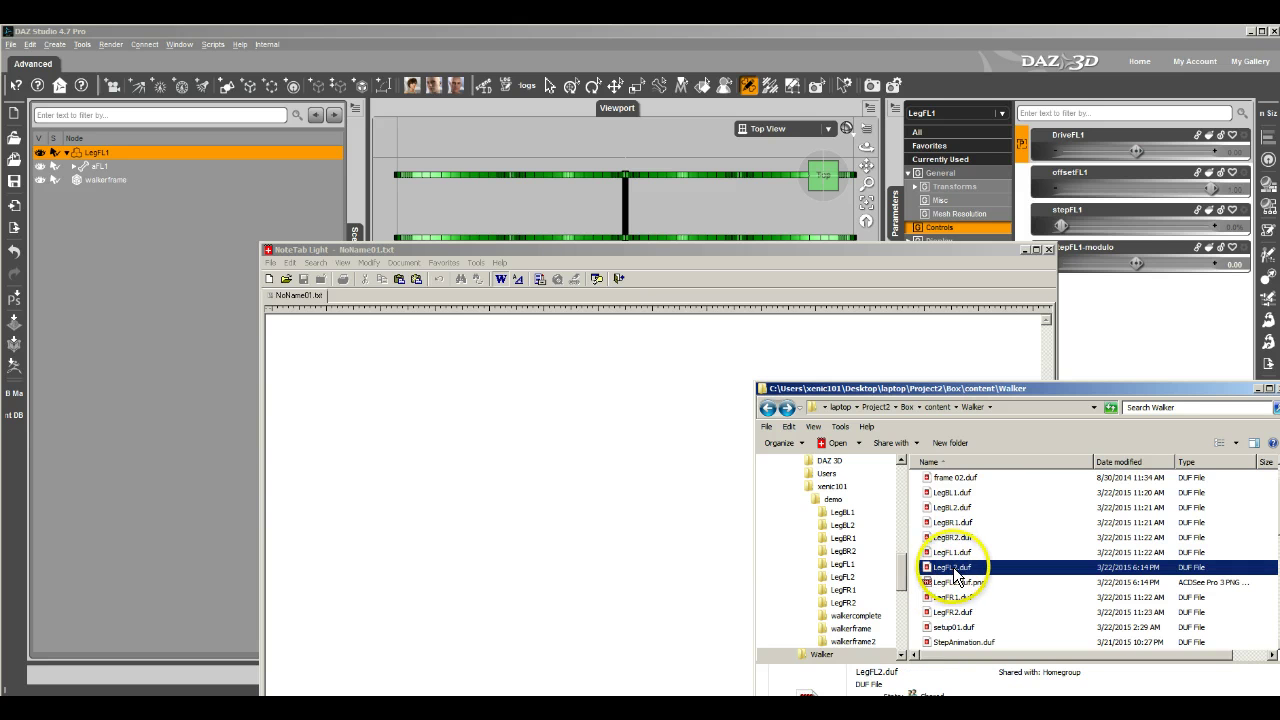
pyautogui.moveTo(957, 570); pyautogui.dragTo(487, 490)
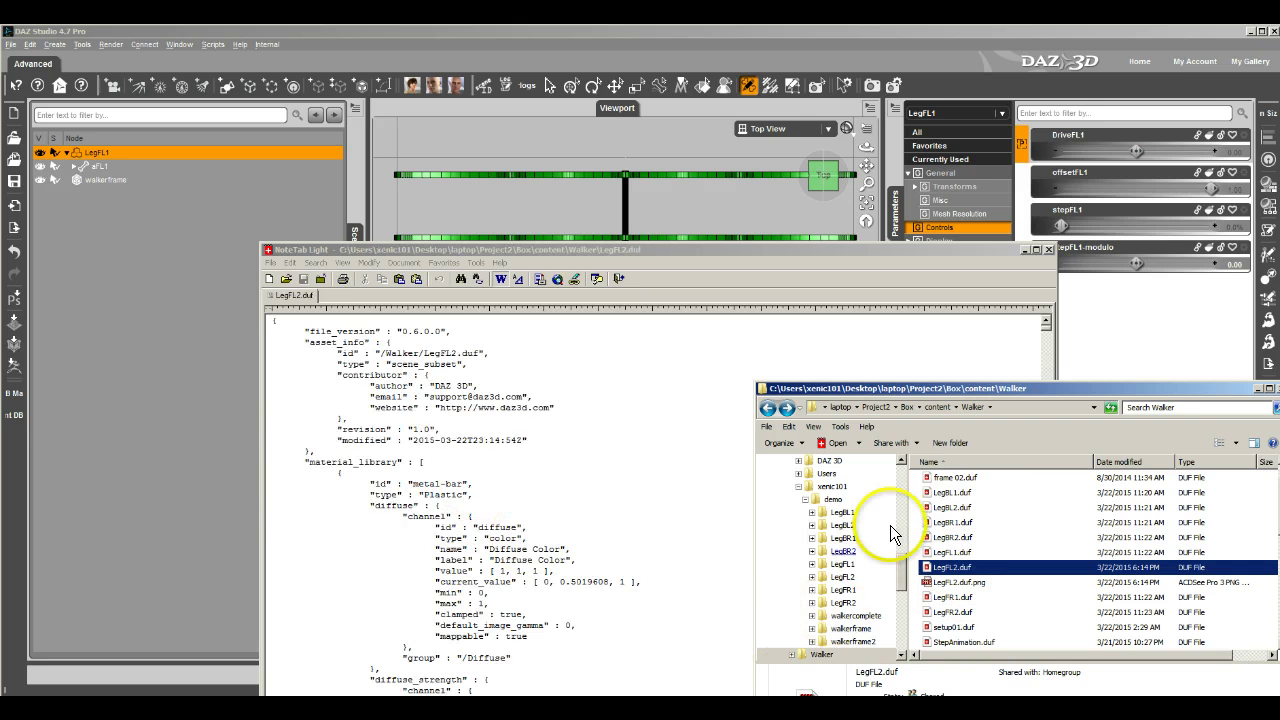
# Step: Rename LegFL1.dsf in the demo product's LegFL2 data folder as LegFL2.dsf
pyautogui.click(834, 500)
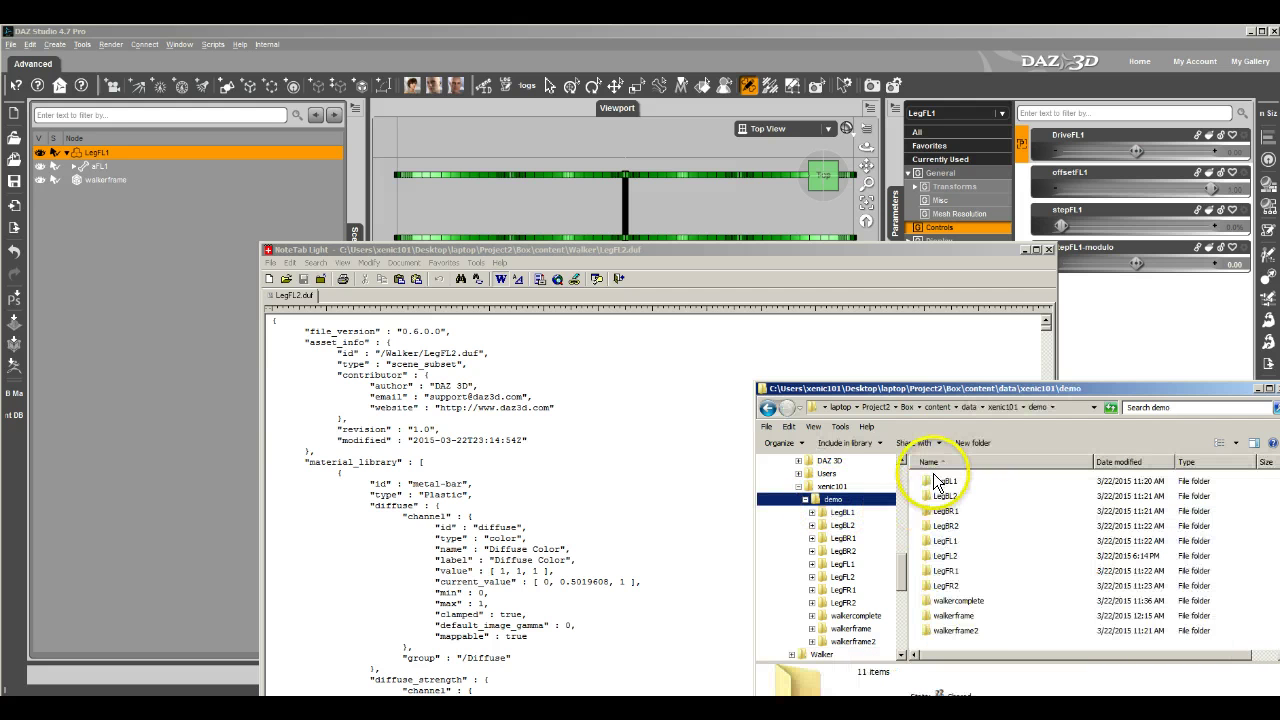
pyautogui.click(960, 556)
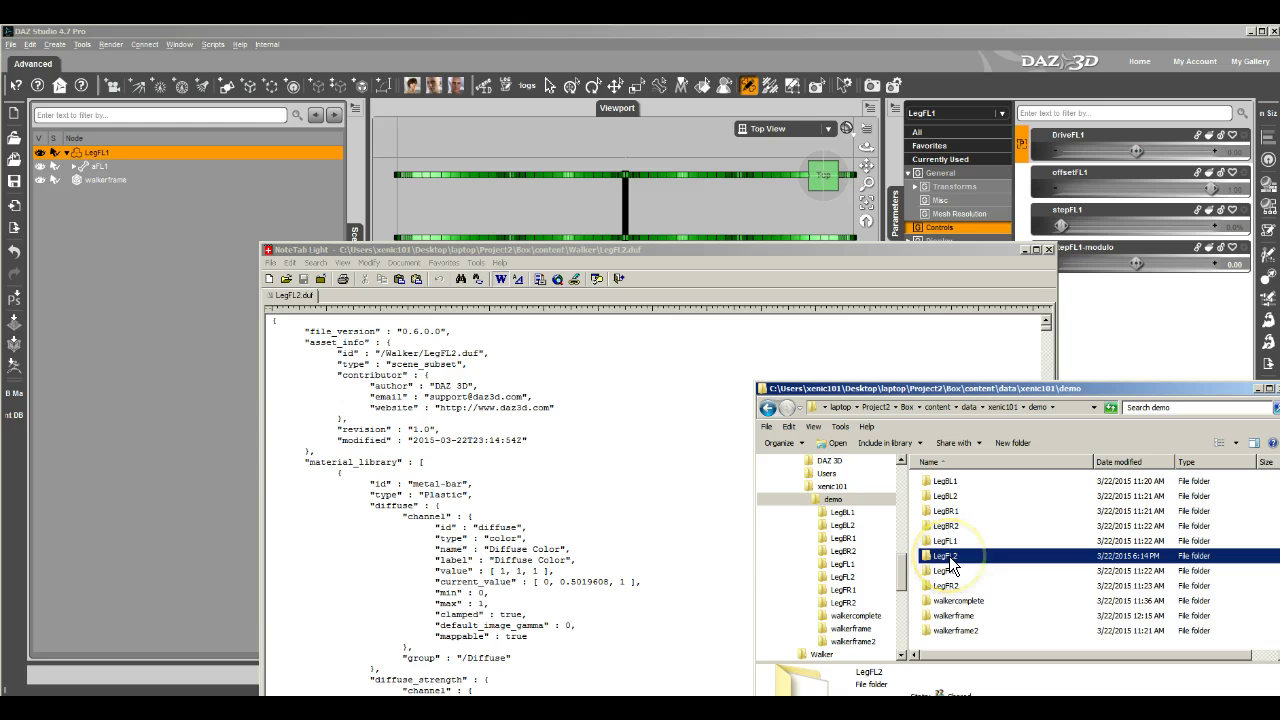
pyautogui.doubleClick(955, 556)
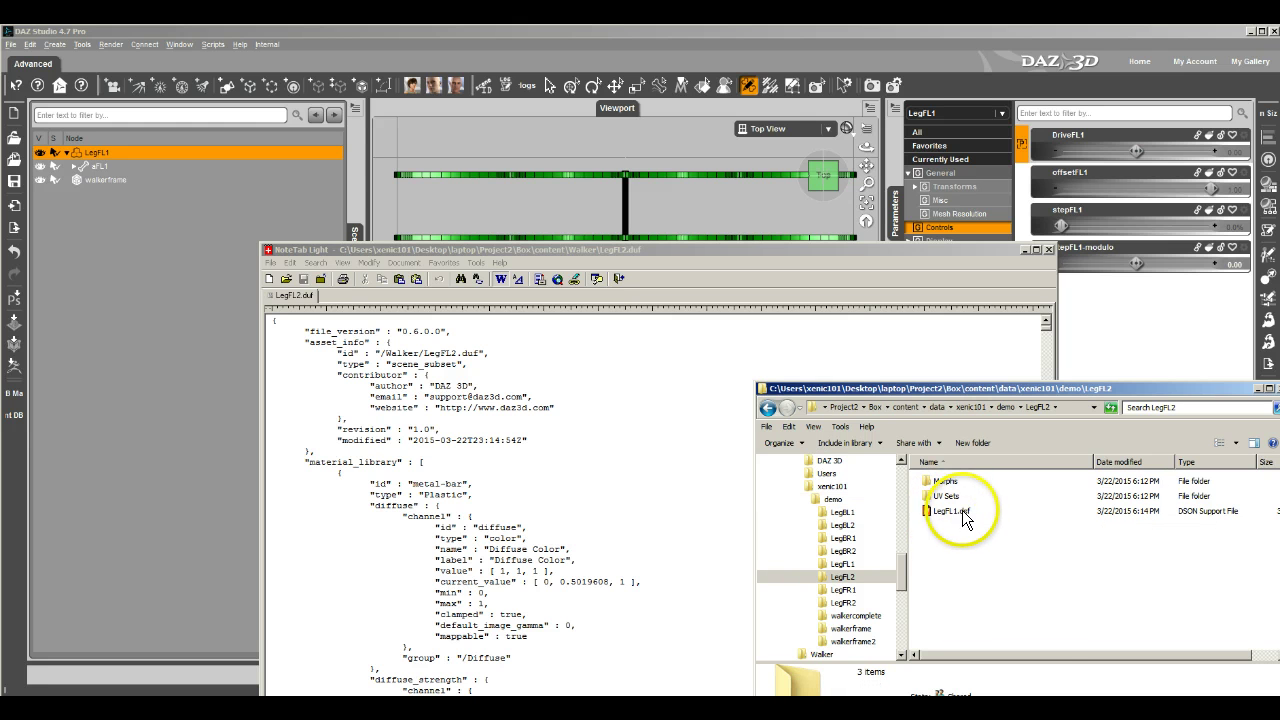
pyautogui.click(955, 511)
pyautogui.click(952, 514)
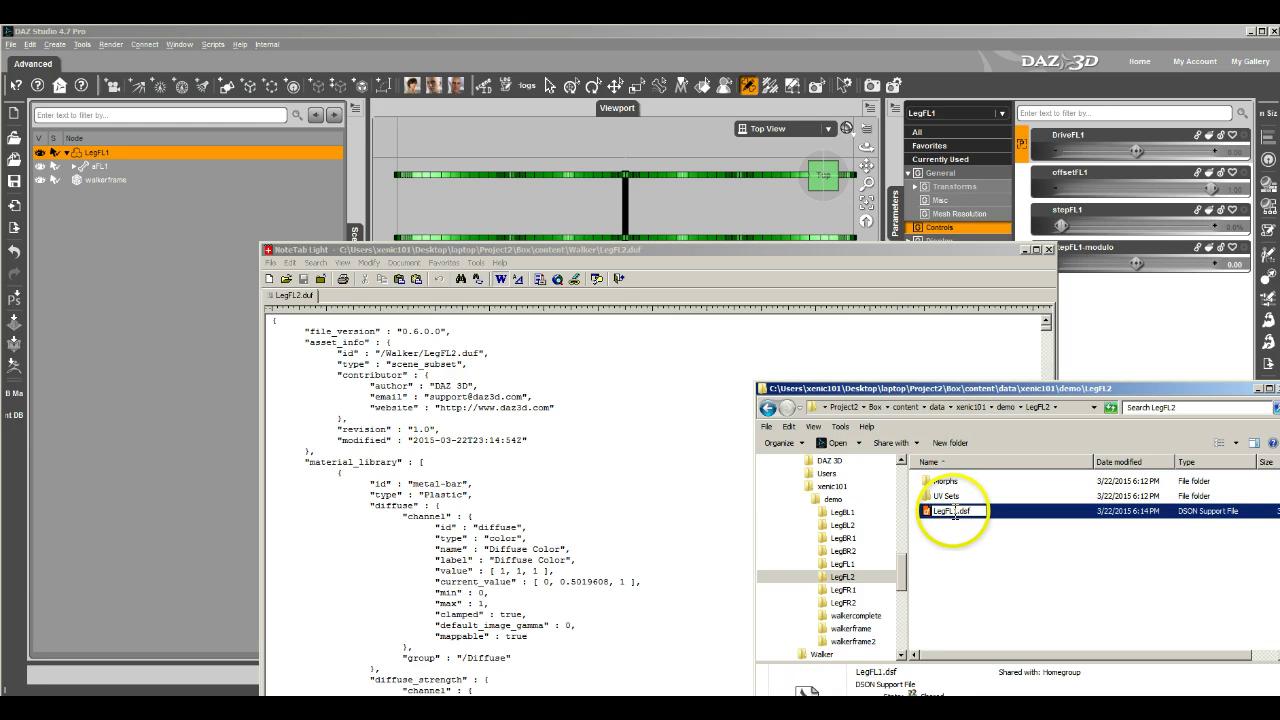
pyautogui.click(975, 550)
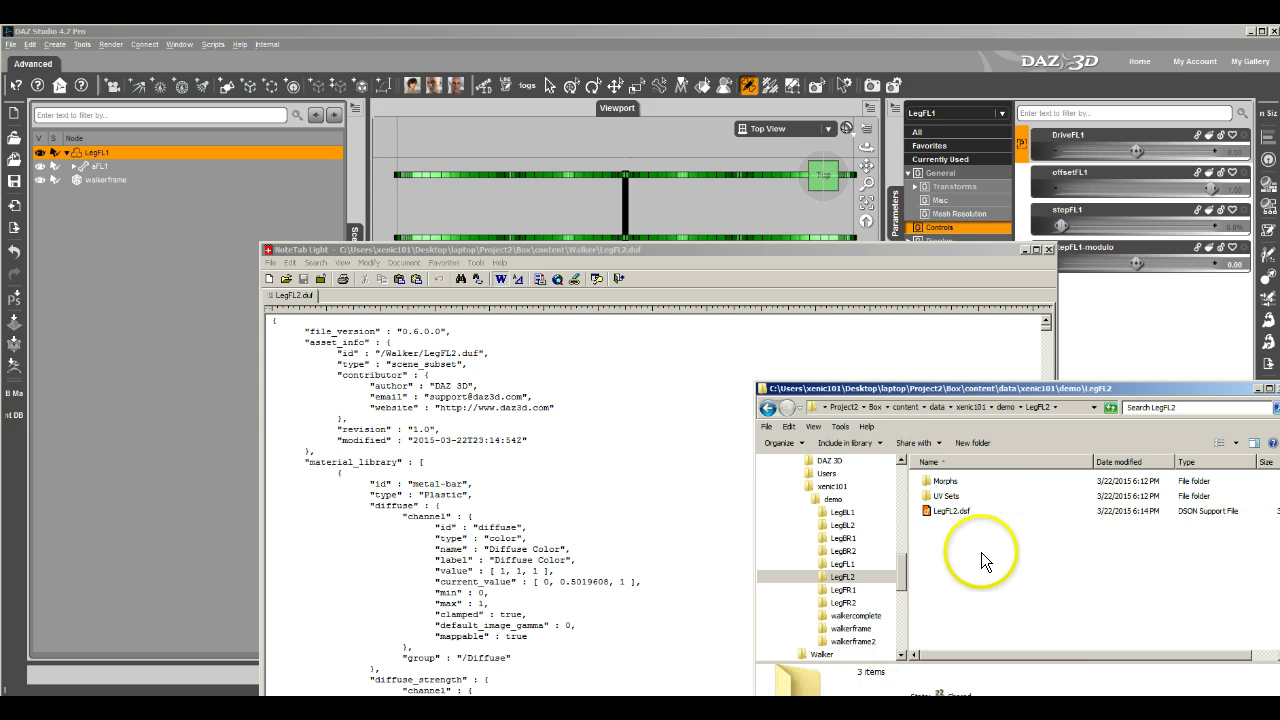
# Step: Open LegFL2.dsf and the default.dsf file from LegFL2's UV Sets Base folder in NoteTab Light
pyautogui.moveTo(955, 512); pyautogui.dragTo(520, 494)
pyautogui.doubleClick(953, 495)
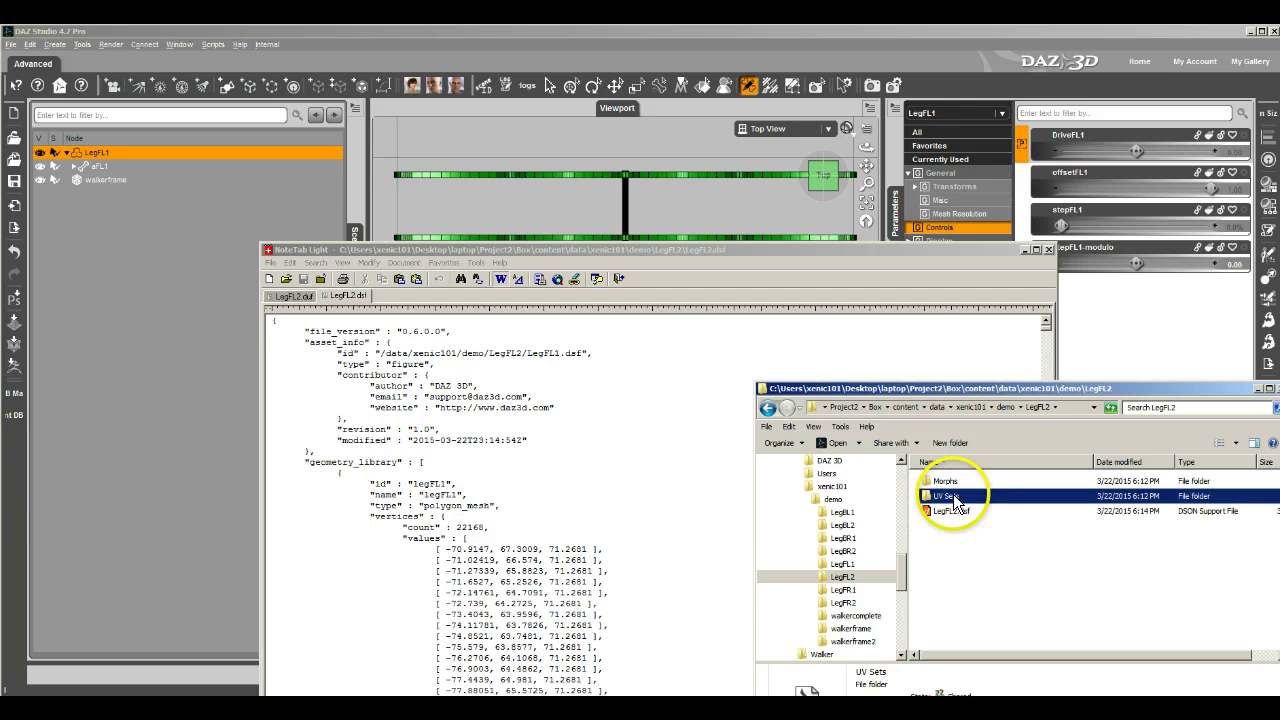
pyautogui.doubleClick(960, 478)
pyautogui.doubleClick(960, 478)
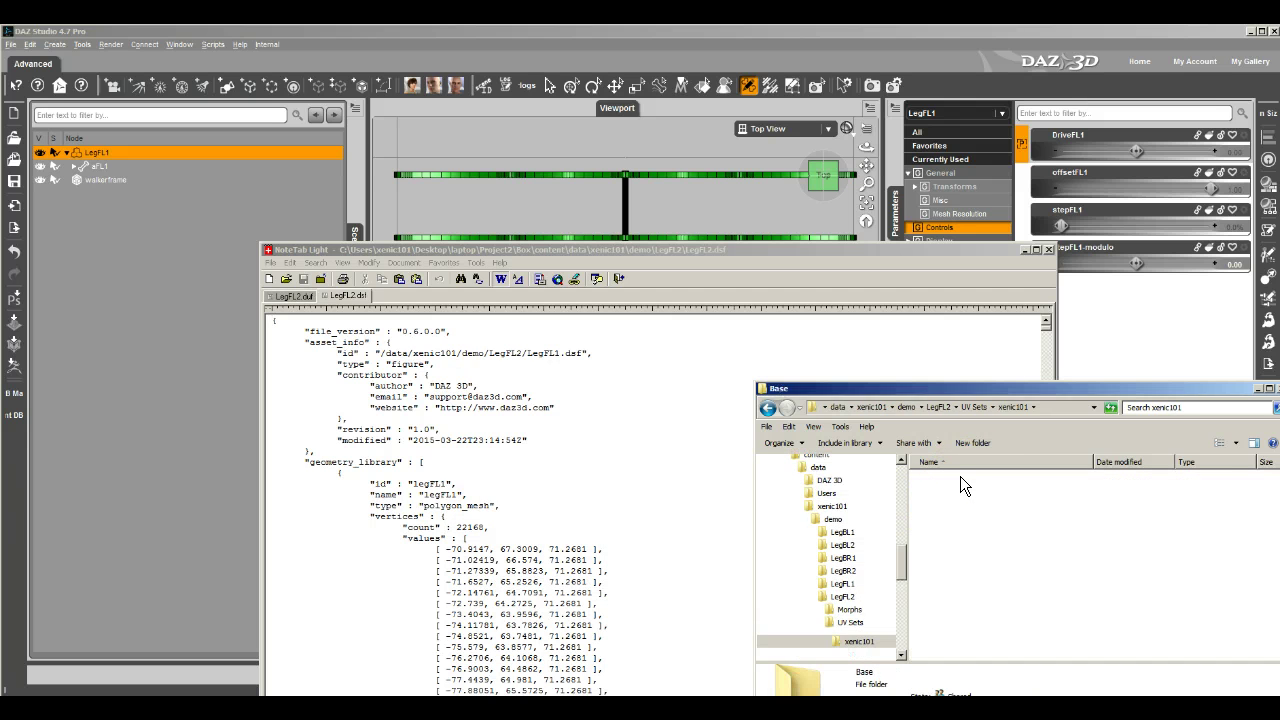
pyautogui.moveTo(961, 480); pyautogui.dragTo(503, 469)
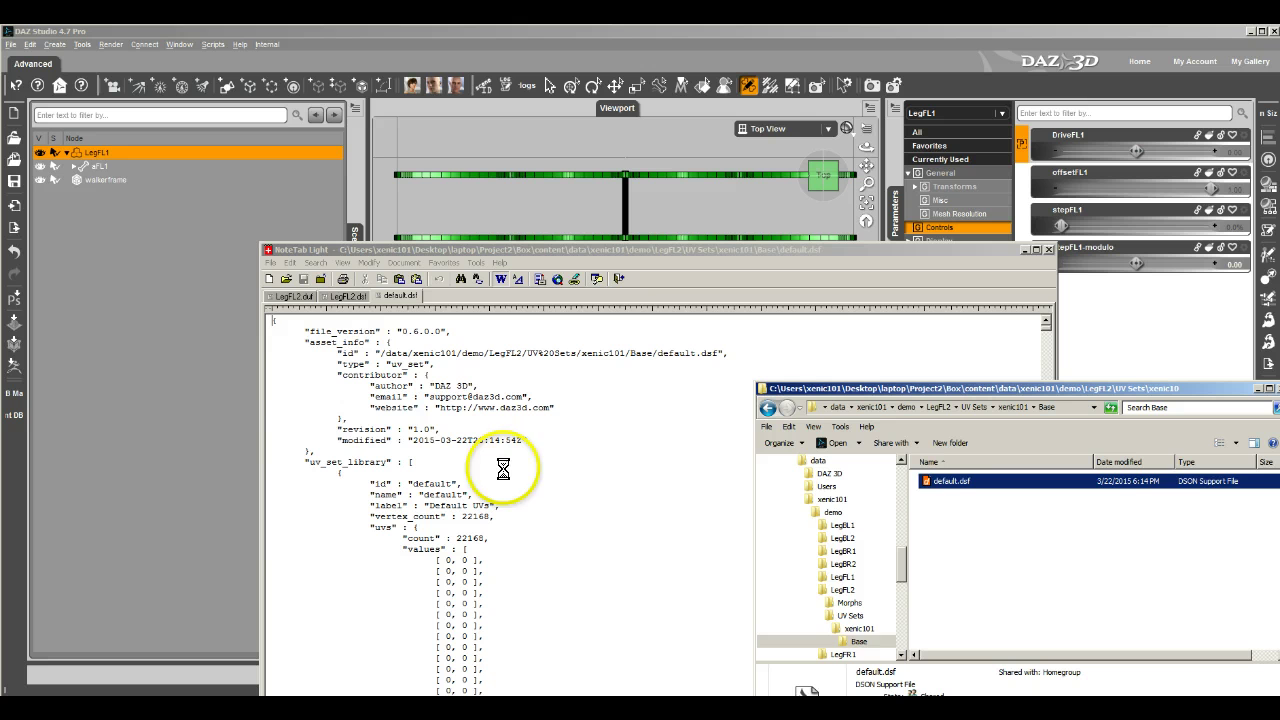
# Step: Rename DriveFL1.dsf in the Base folder of LegFL2's Morphs as DriveFL2.dsf
pyautogui.click(849, 603)
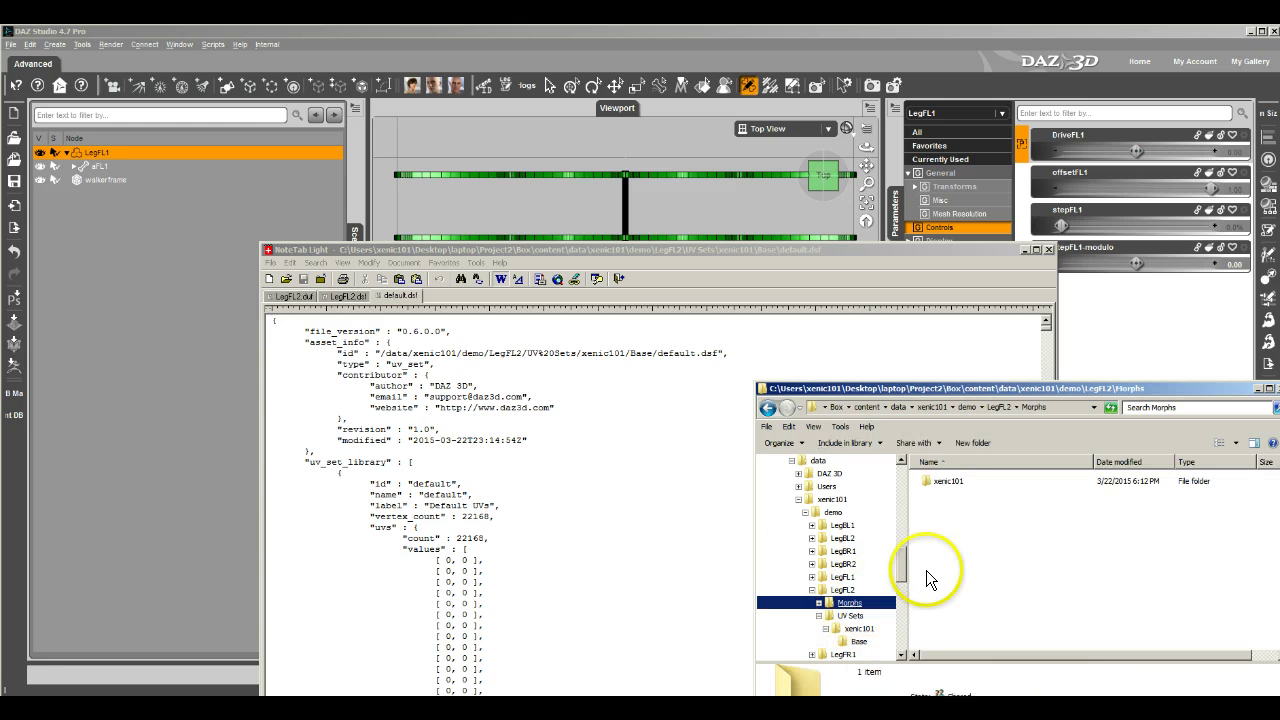
pyautogui.doubleClick(962, 486)
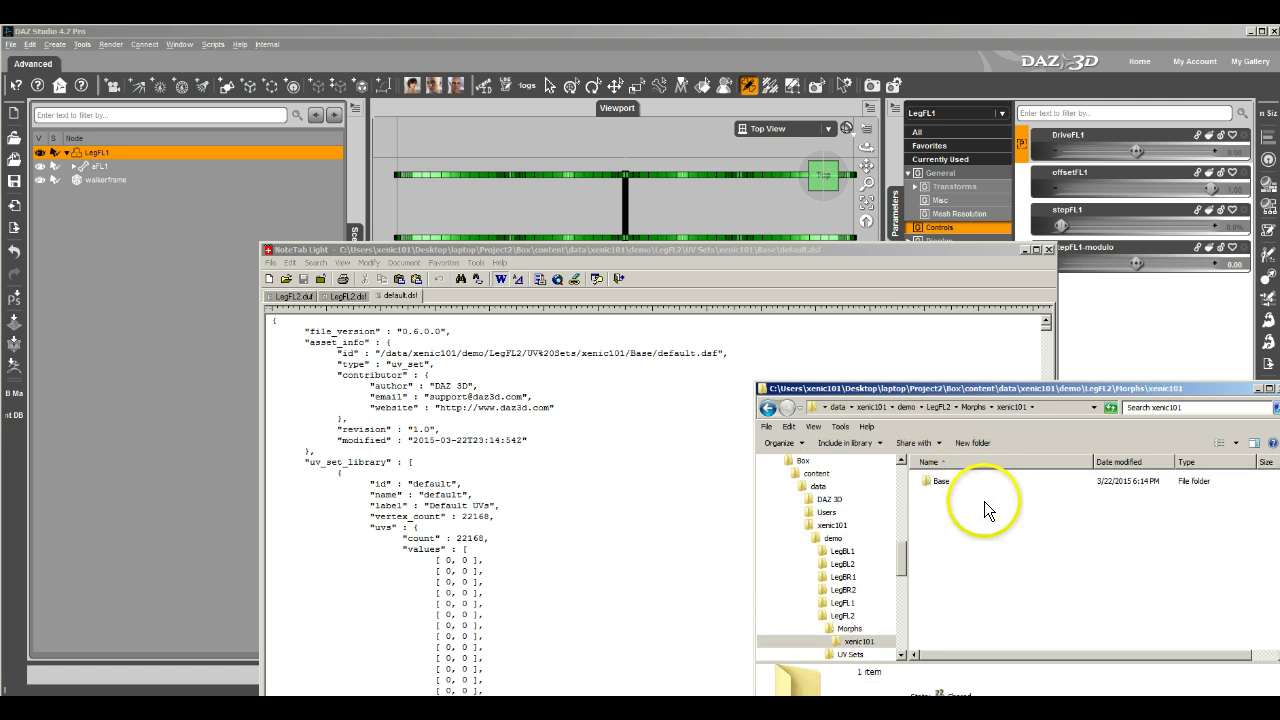
pyautogui.click(953, 481)
pyautogui.doubleClick(953, 481)
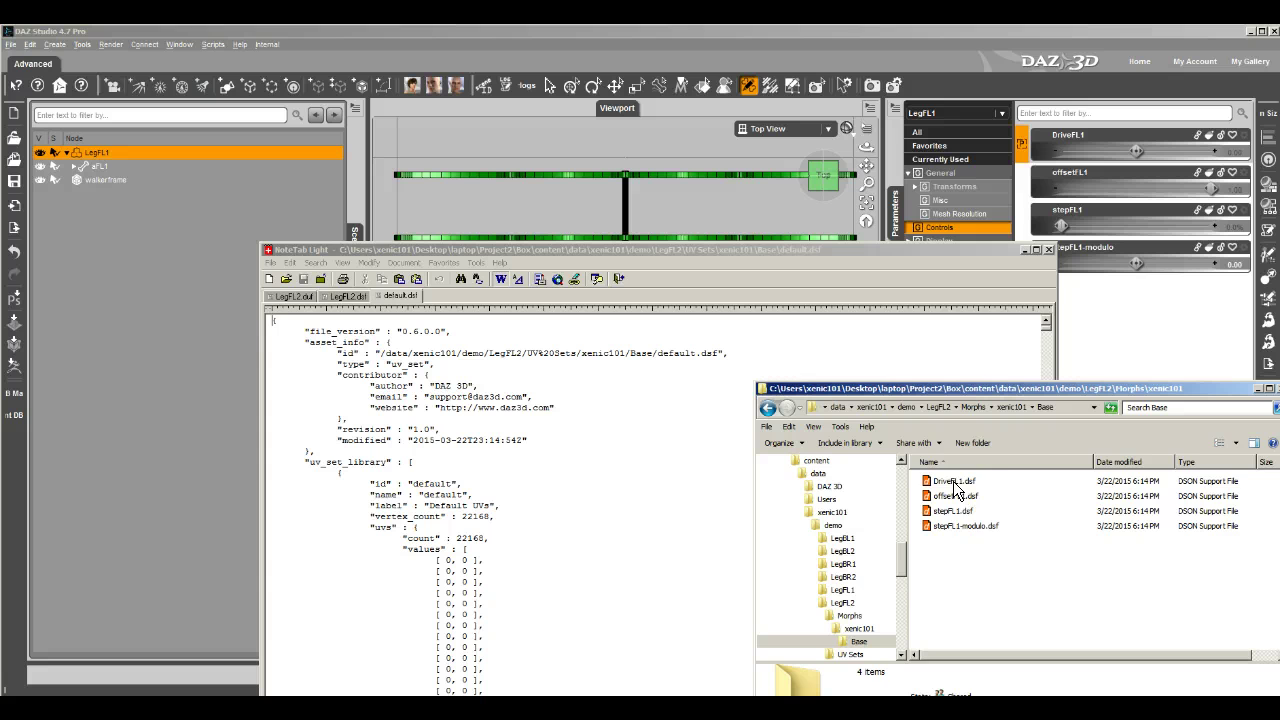
pyautogui.click(958, 483)
pyautogui.click(962, 485)
pyautogui.click(962, 485)
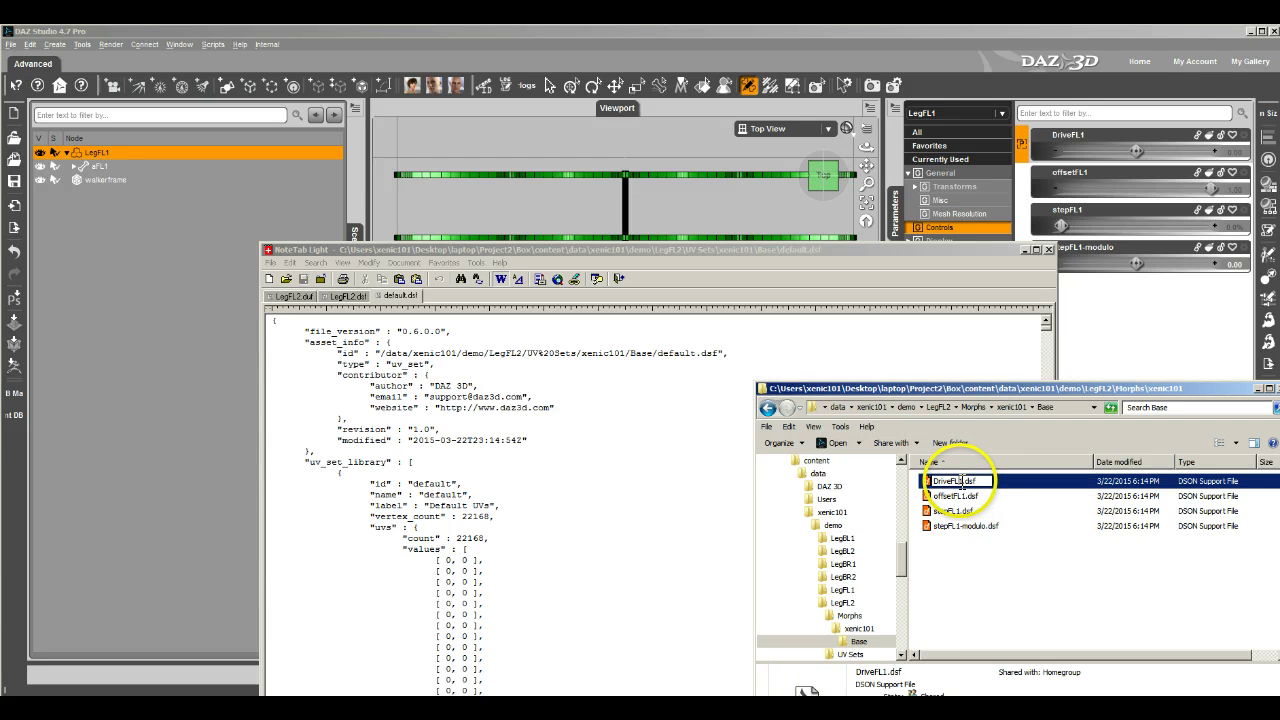
pyautogui.press('BackSpace')
pyautogui.write('2')
pyautogui.click(966, 497)
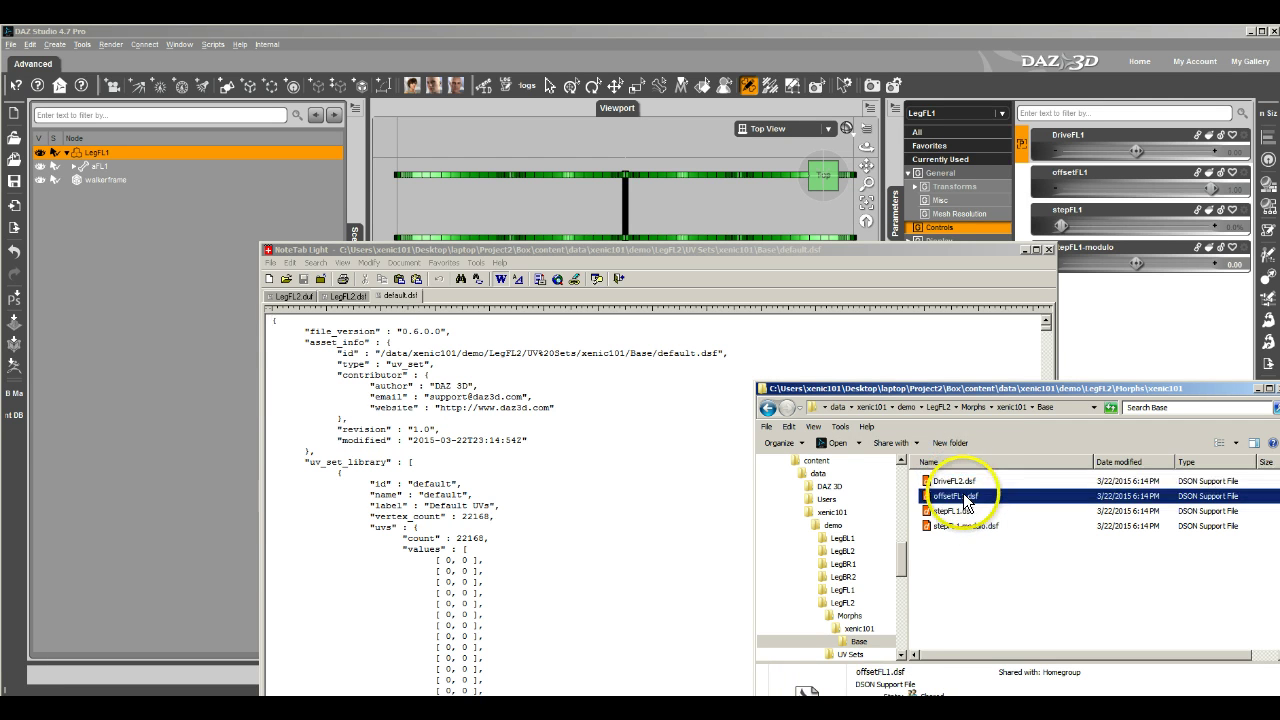
# Step: Rename offsetFL1.dsf in the Base folder of LegFL2's Morphs as offsetFL2.dsf
pyautogui.click(963, 497)
pyautogui.click(963, 497)
pyautogui.press('BackSpace')
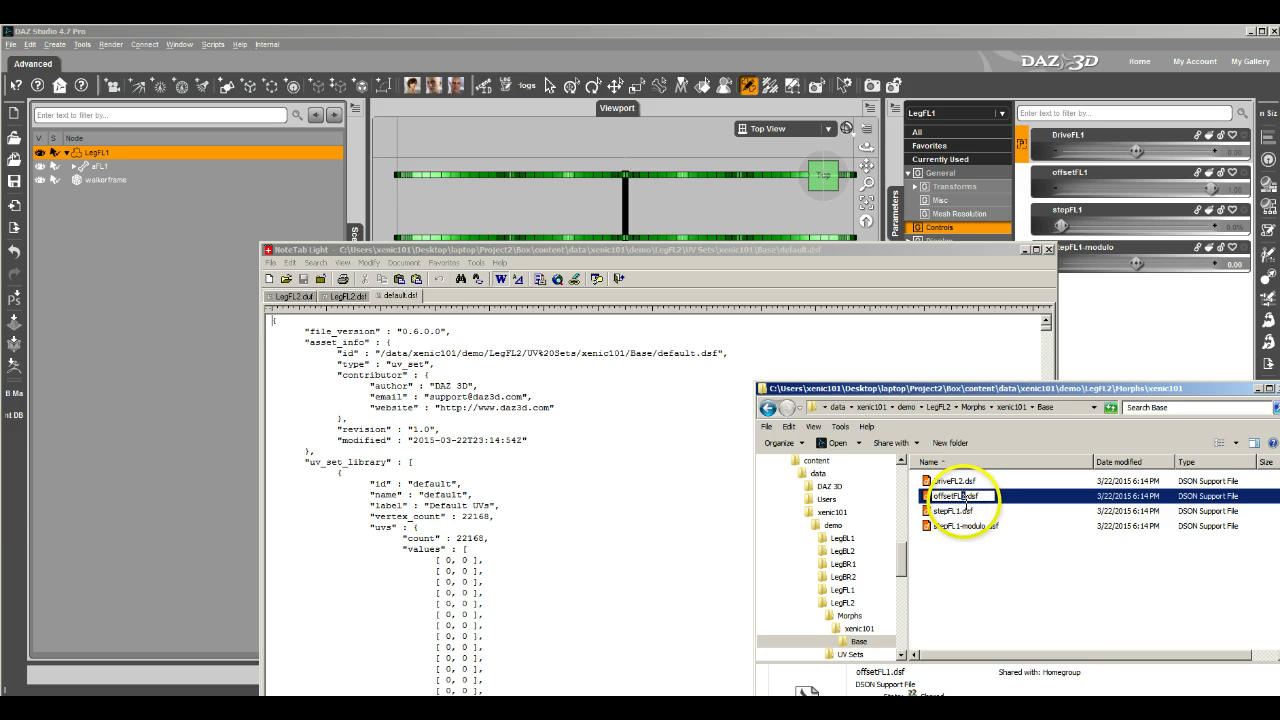
pyautogui.write('2')
# Step: Rename stepFL1.dsf as stepFL2.dsf and stepFL1-modulo.dsf as stepFL2-modulo.dsf in the same morph folder
pyautogui.click(955, 511)
pyautogui.click(955, 511)
pyautogui.click(962, 511)
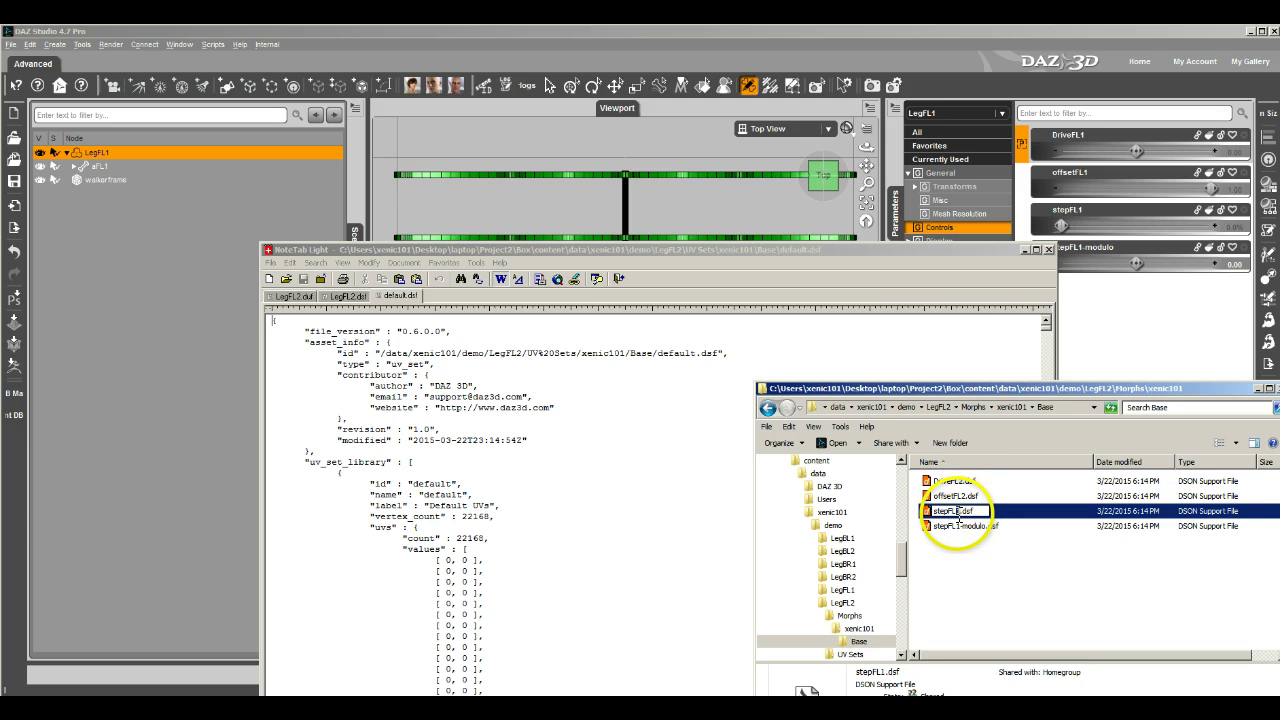
pyautogui.press('BackSpace')
pyautogui.write('2')
pyautogui.click(965, 527)
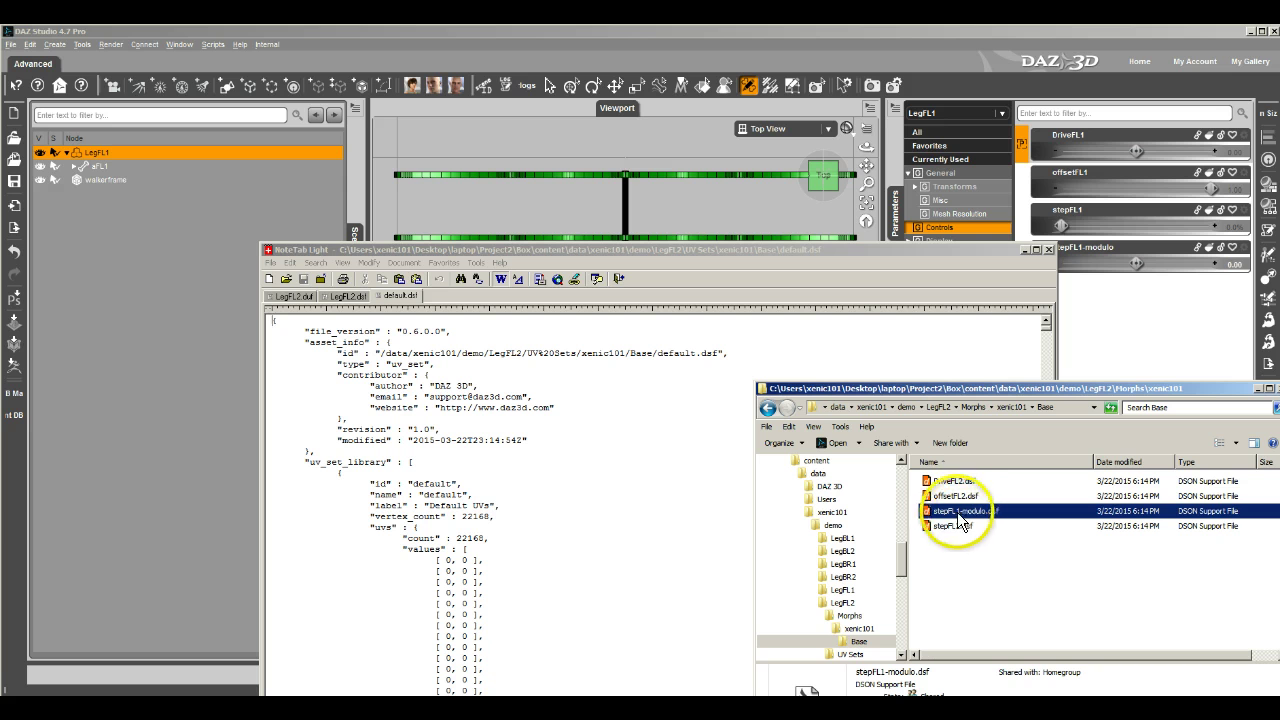
pyautogui.click(950, 511)
pyautogui.click(967, 547)
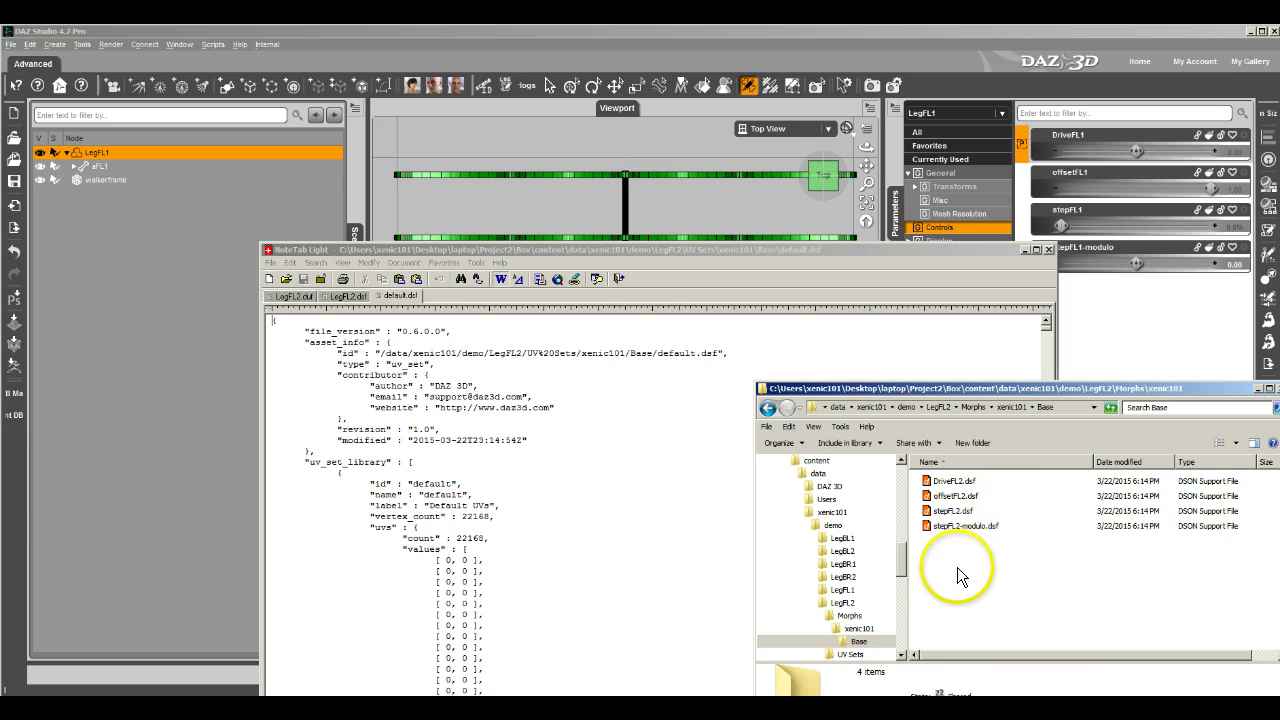
# Step: Open the four renamed morph files in NoteTab Light and replace every FL1 with FL2 across all open documents
pyautogui.moveTo(985, 487); pyautogui.dragTo(583, 489)
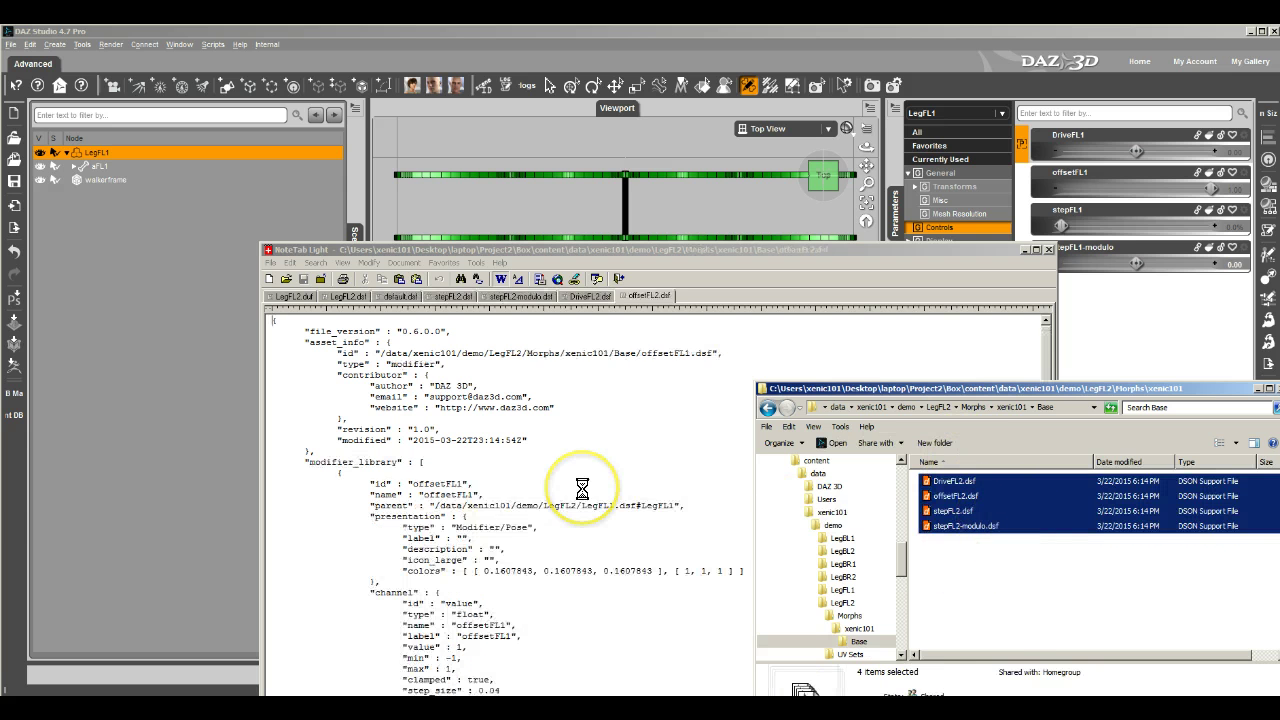
pyautogui.click(550, 493)
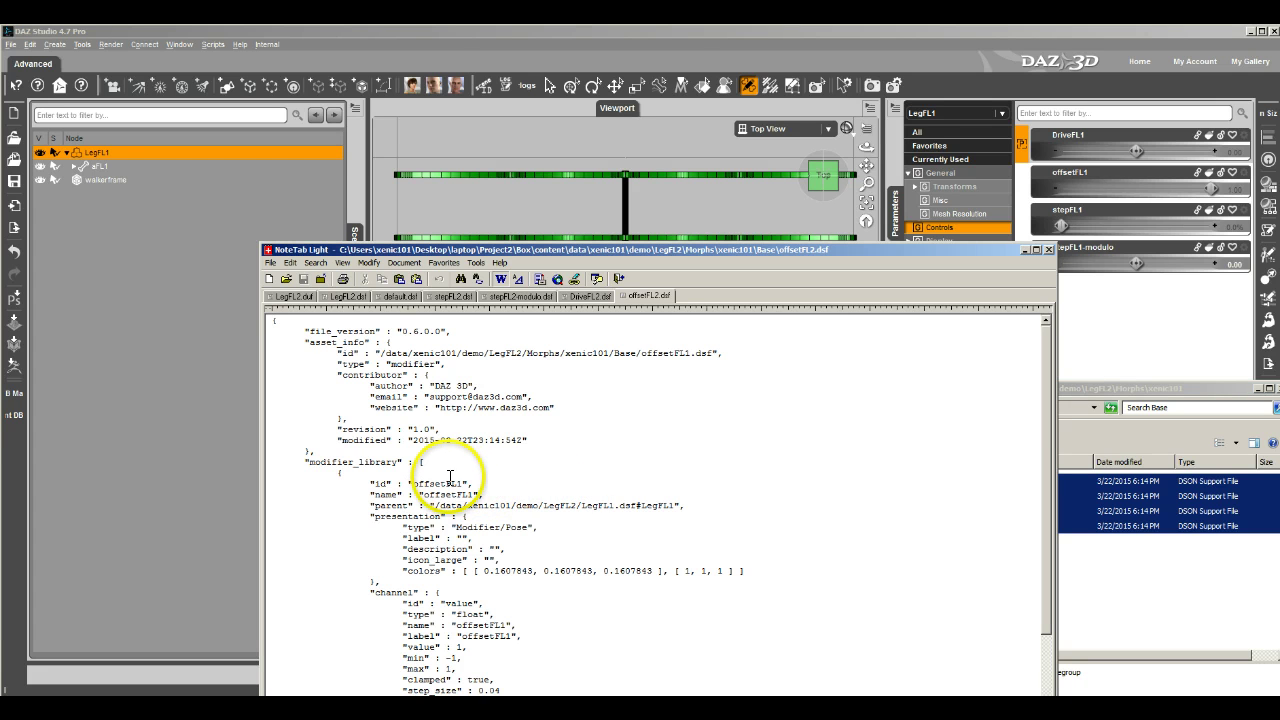
pyautogui.moveTo(466, 484); pyautogui.dragTo(450, 482)
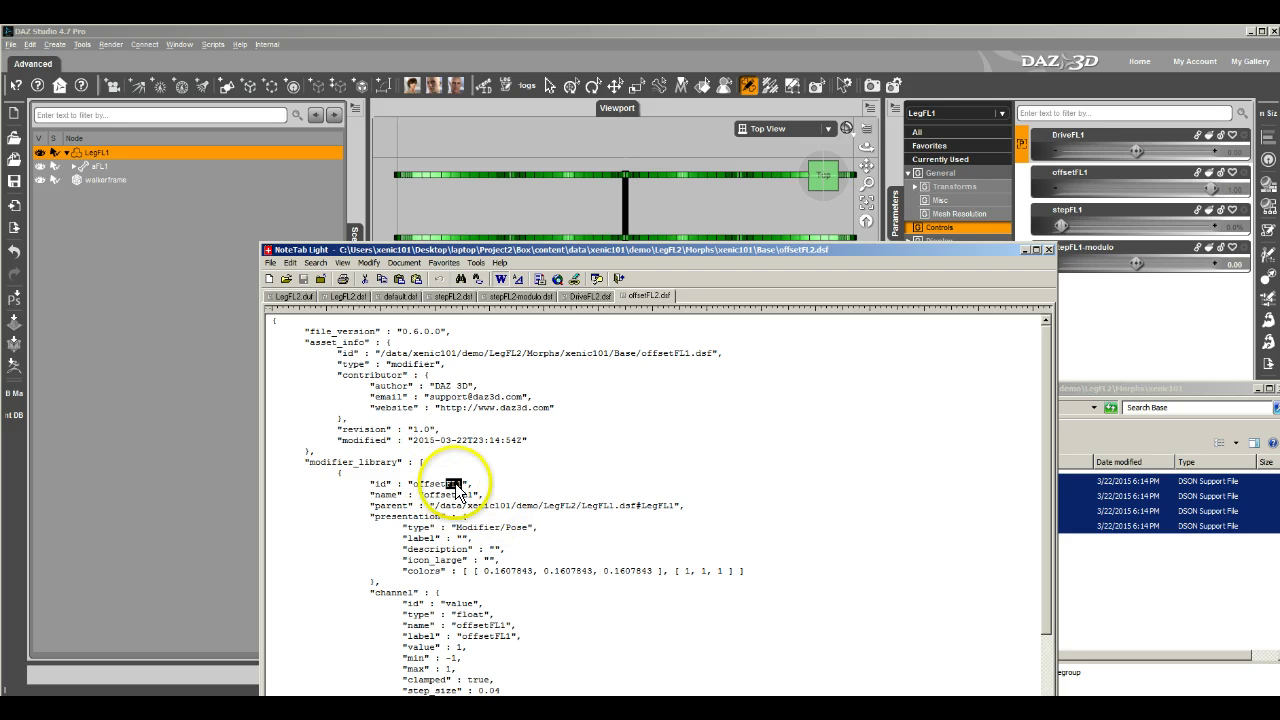
pyautogui.click(477, 280)
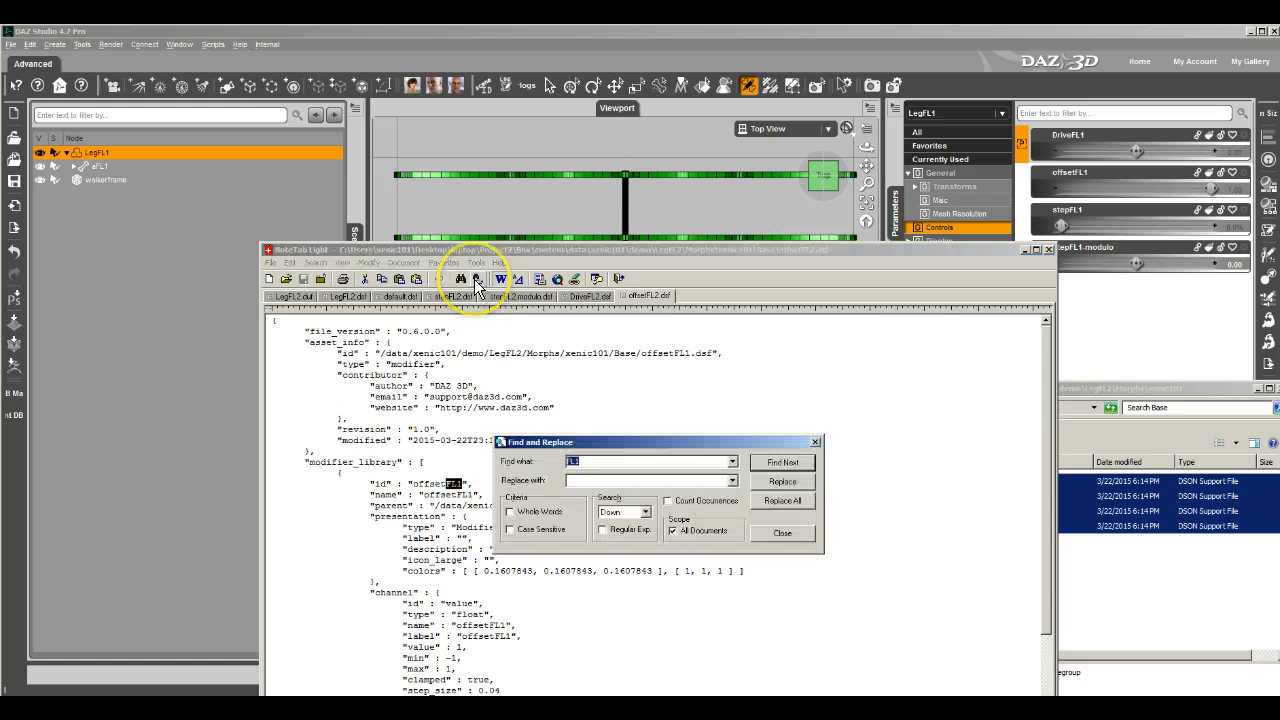
pyautogui.click(573, 481)
pyautogui.write('FL')
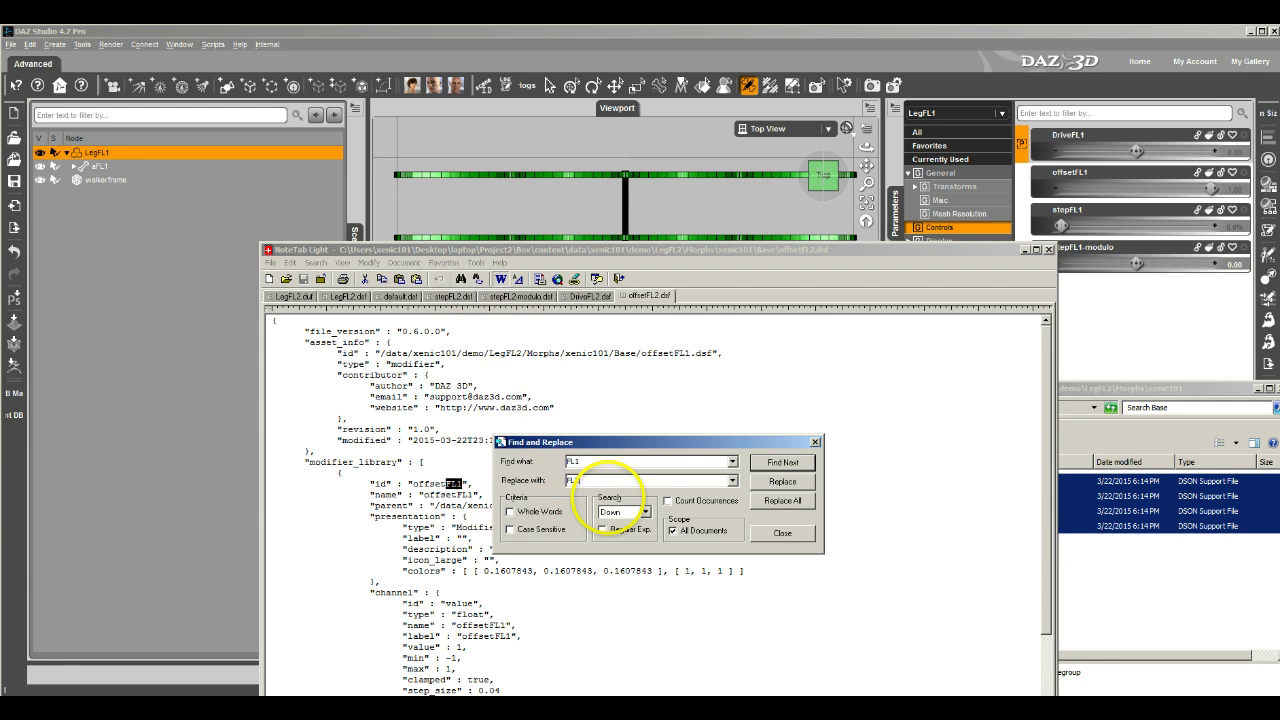
pyautogui.write('2')
pyautogui.click(782, 500)
pyautogui.click(615, 520)
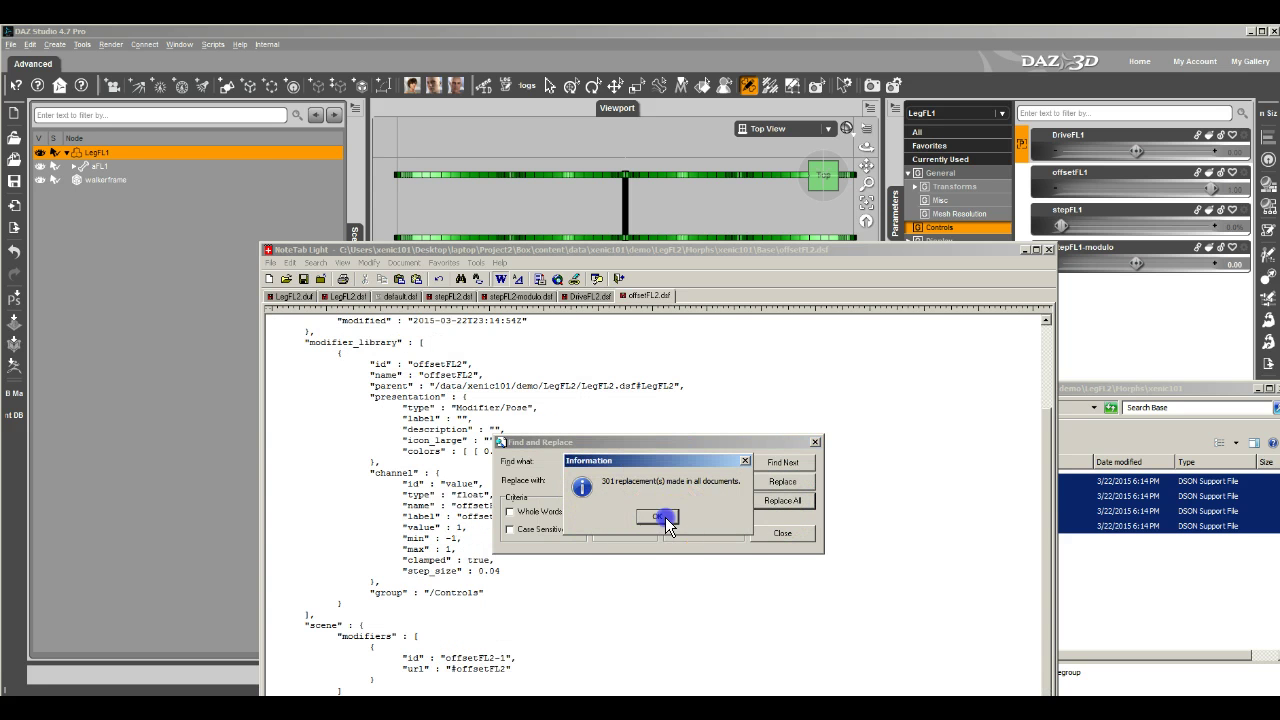
pyautogui.click(658, 516)
pyautogui.click(782, 532)
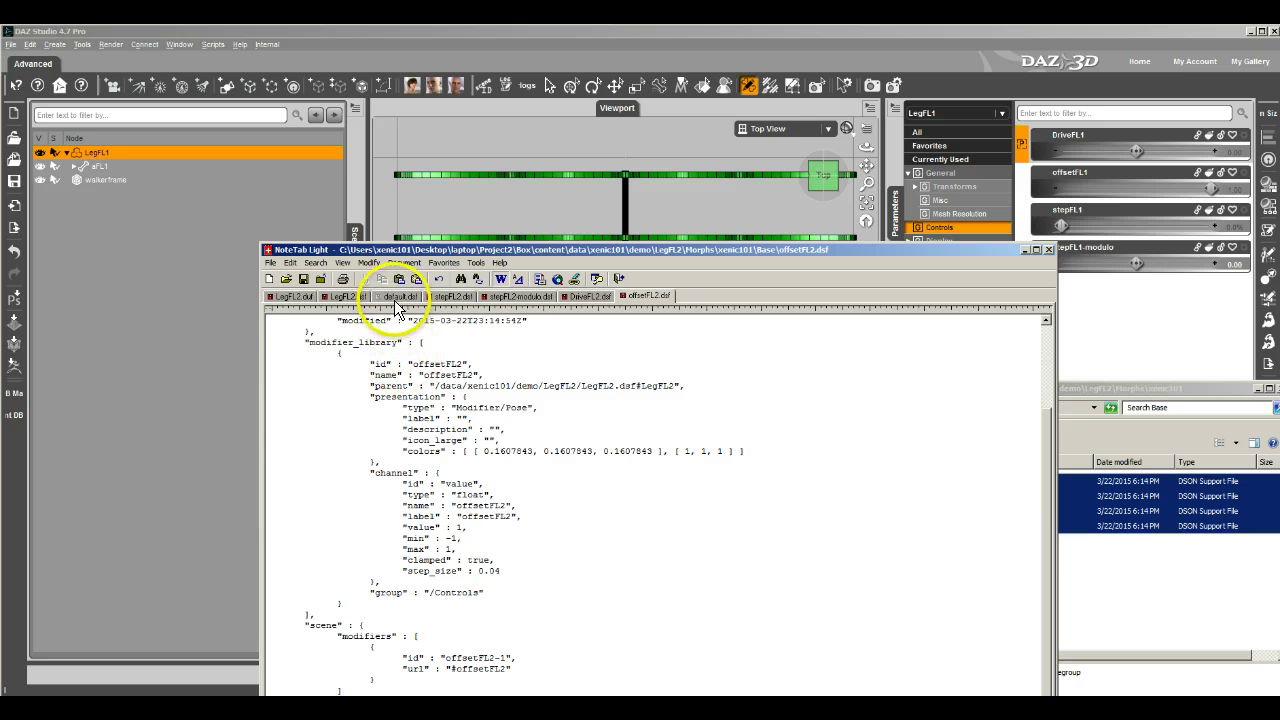
# Step: Save all the edited documents and close them all
pyautogui.click(270, 262)
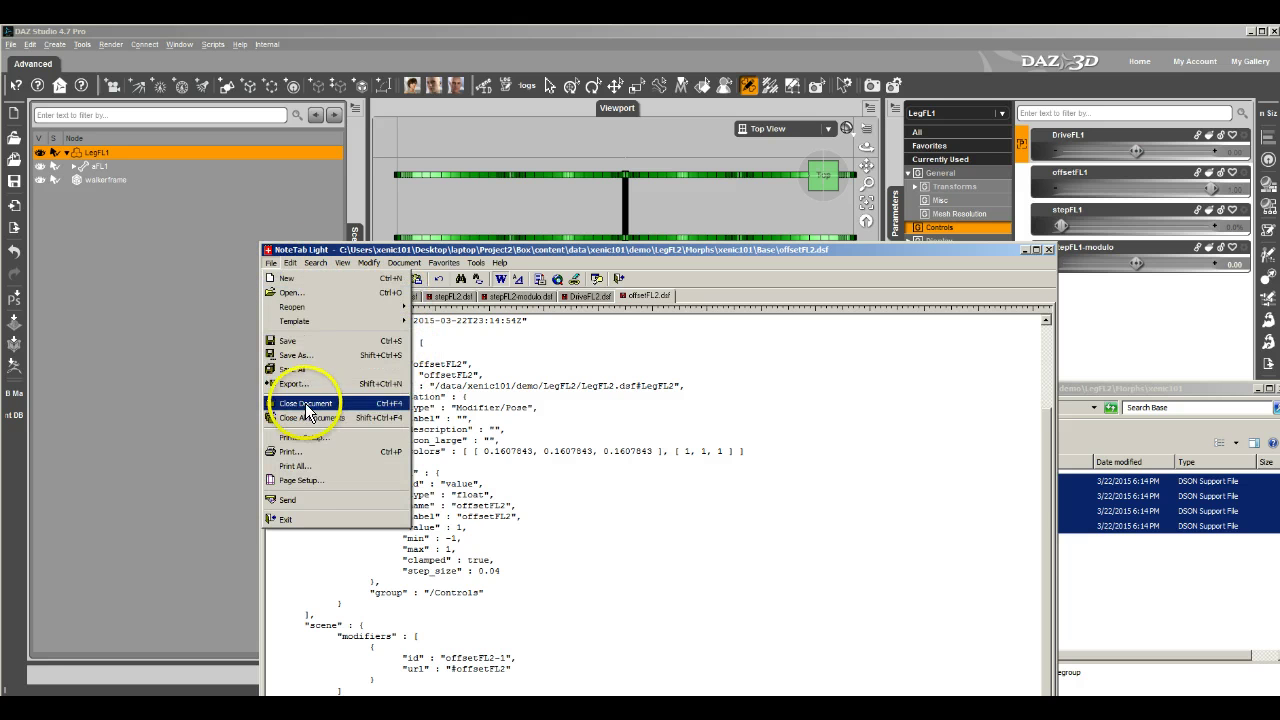
pyautogui.click(307, 412)
pyautogui.click(271, 262)
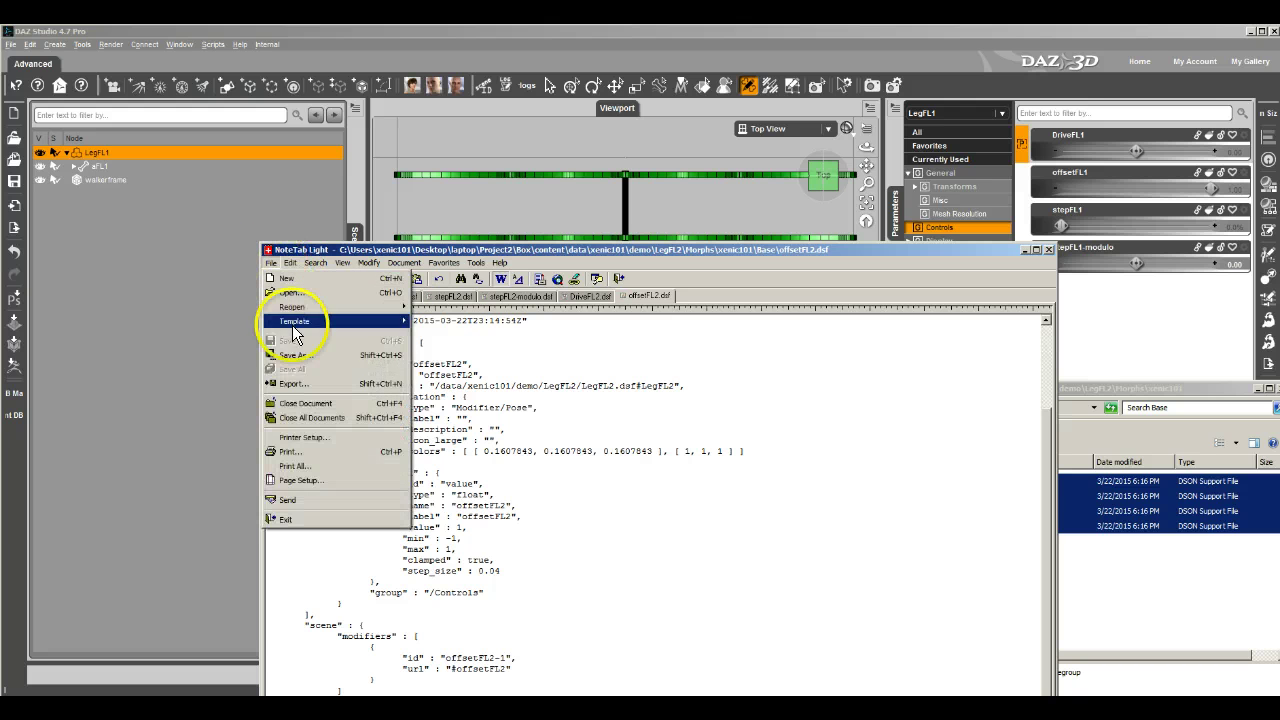
pyautogui.click(300, 417)
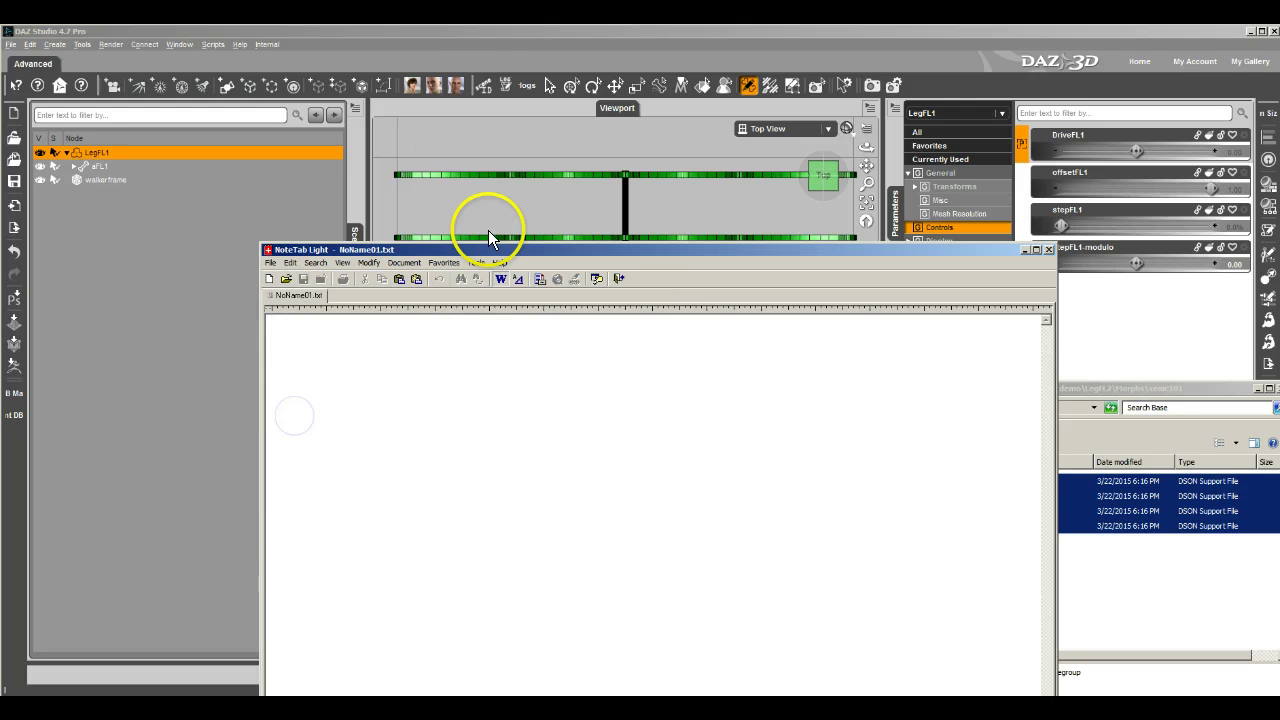
# Step: Switch to DAZ Studio, start a new empty scene and set the viewport to Perspective View
pyautogui.click(476, 33)
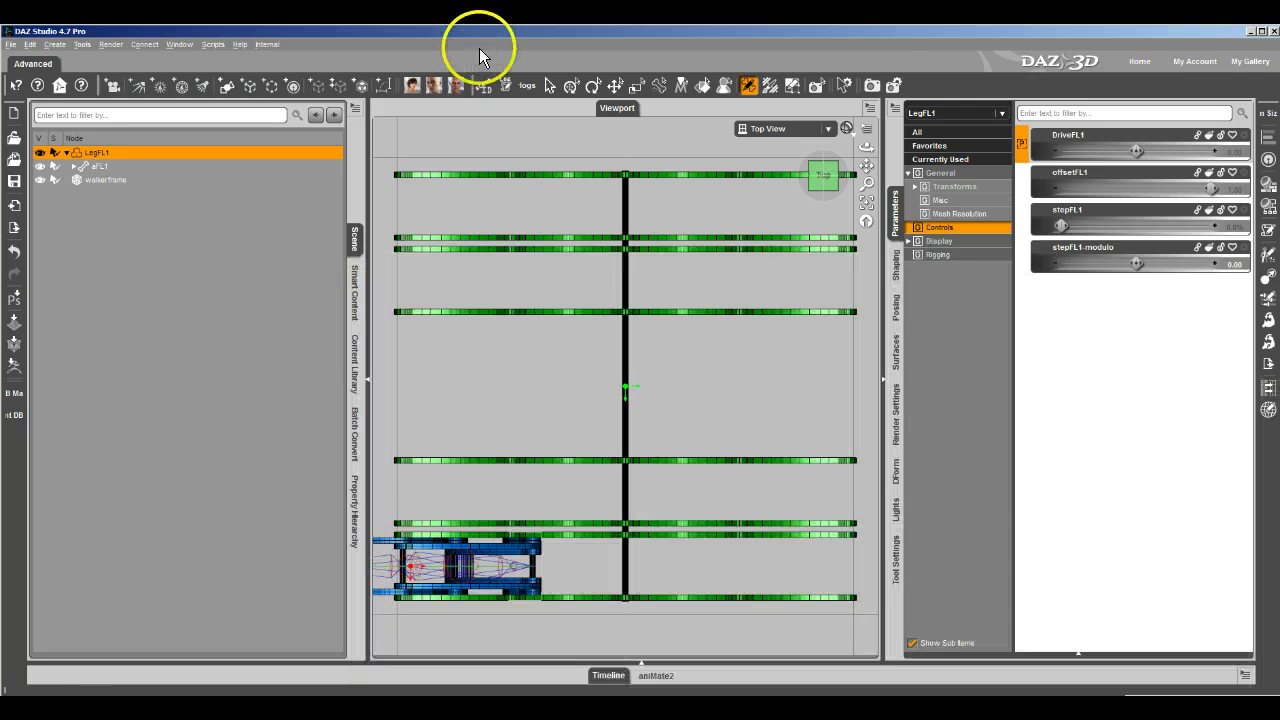
pyautogui.click(14, 112)
pyautogui.click(610, 377)
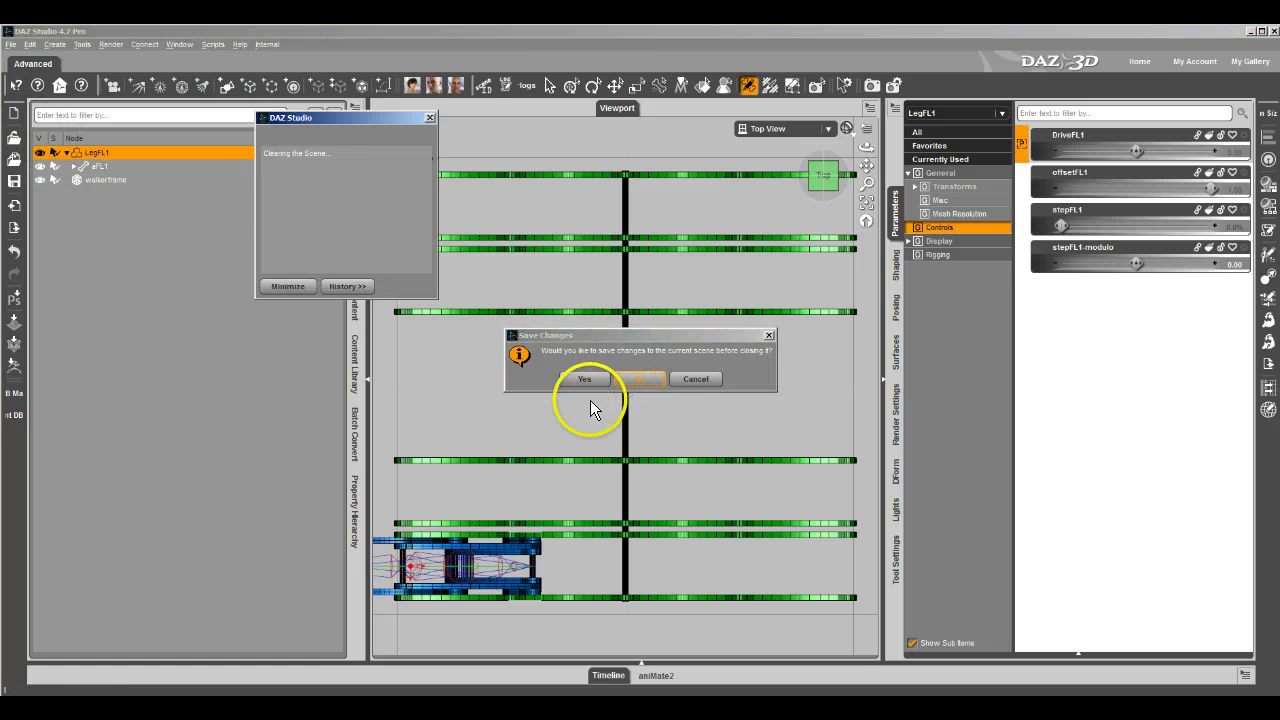
pyautogui.click(767, 134)
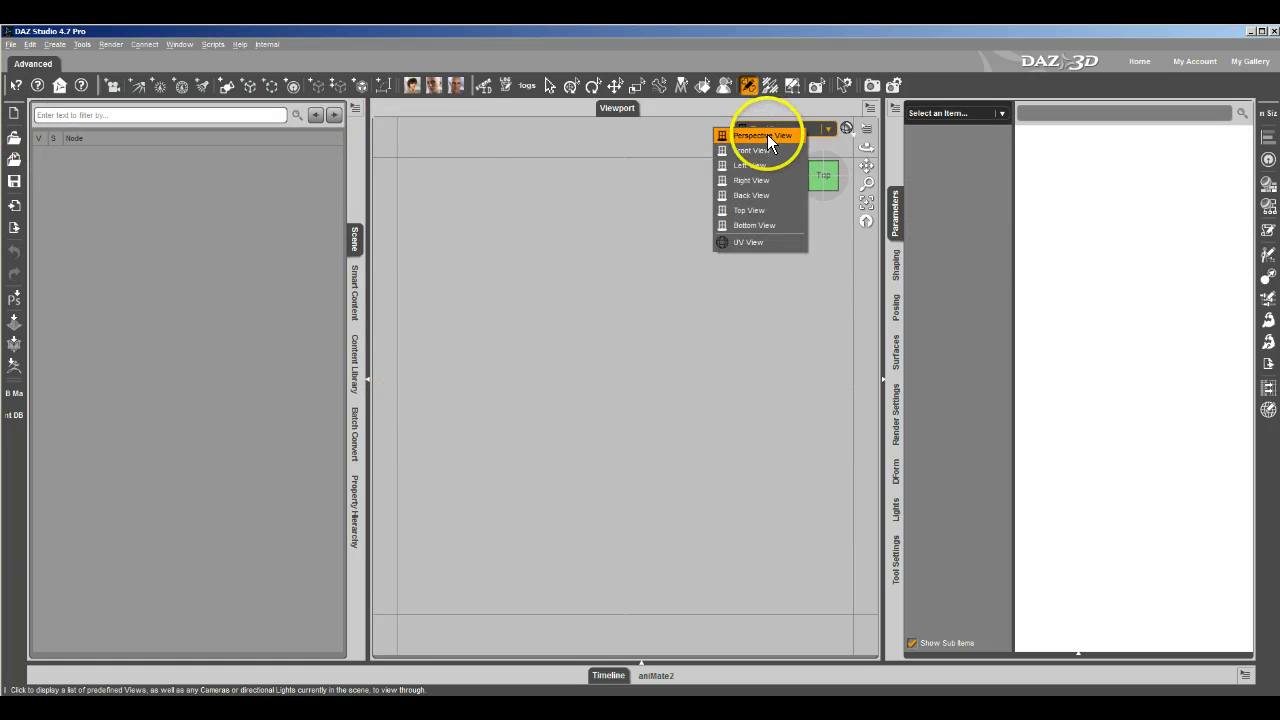
pyautogui.click(763, 146)
# Step: Load the LegFL2 figure from the Walker folder of the content library and frame it in the viewport
pyautogui.click(354, 355)
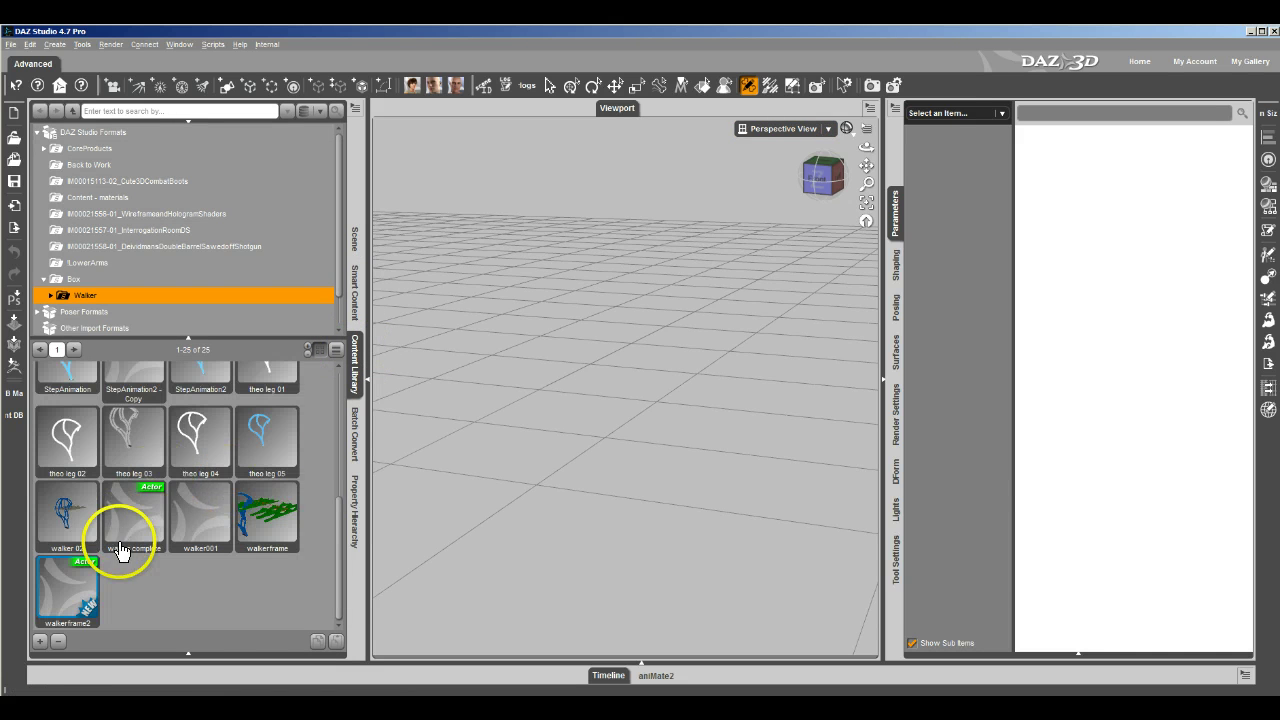
pyautogui.scroll(3, 117, 537)
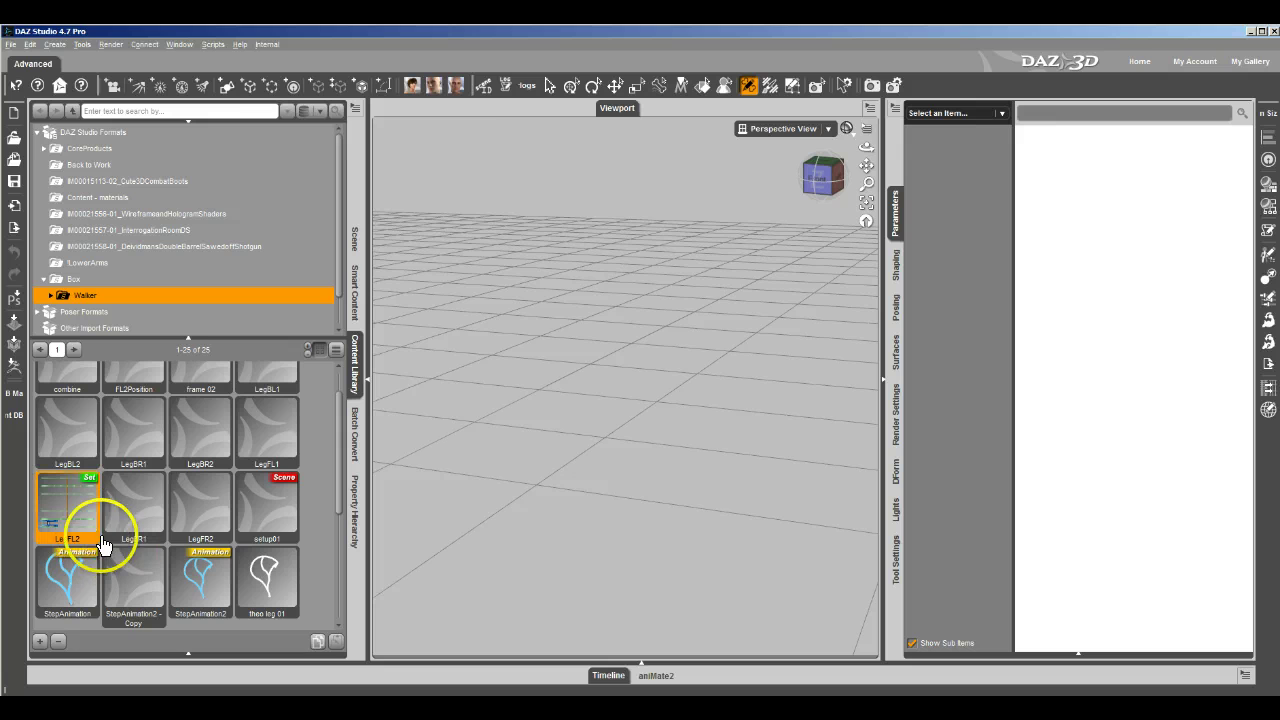
pyautogui.doubleClick(74, 512)
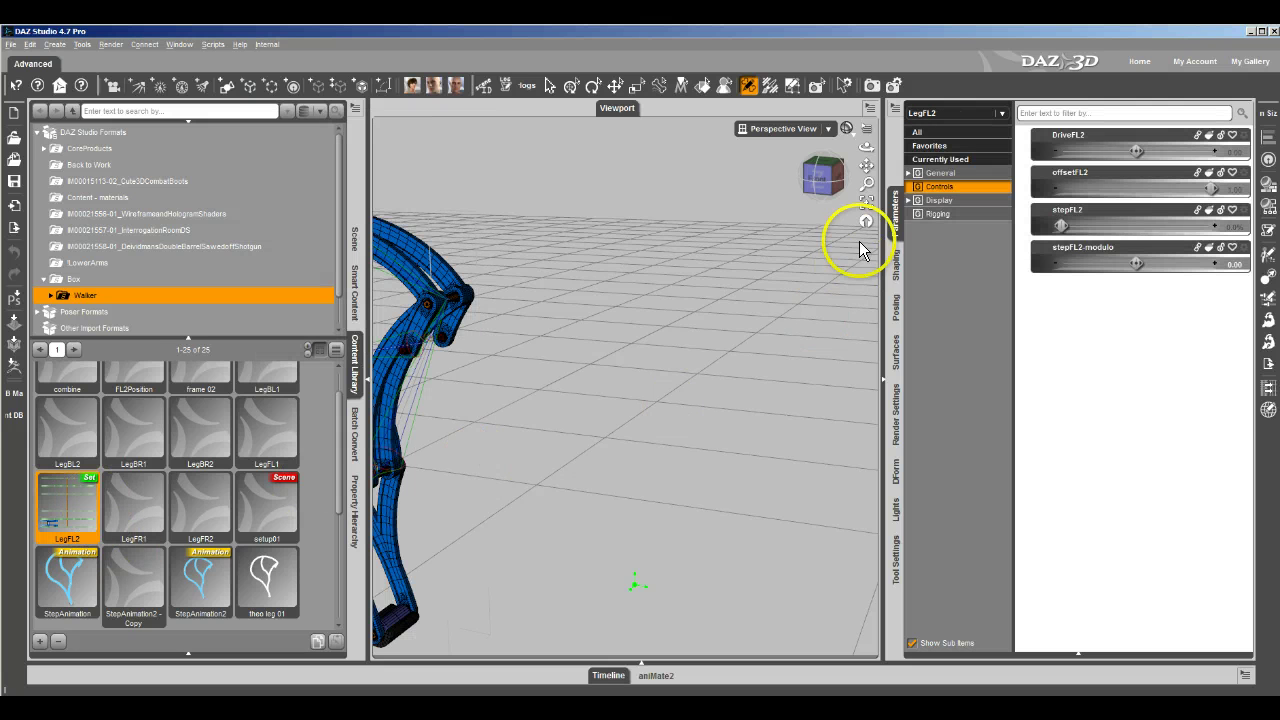
pyautogui.click(866, 201)
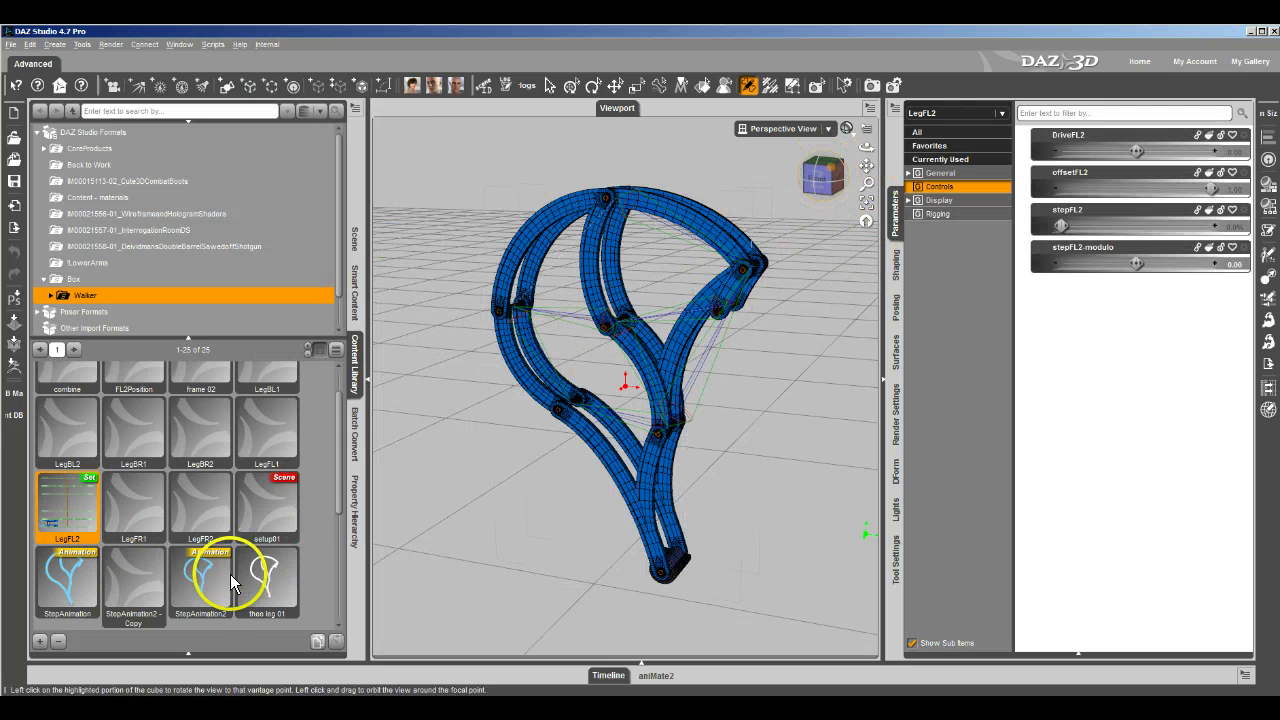
# Step: Add the walkerframe item from the Walker folder to the scene
pyautogui.scroll(-3, 200, 592)
pyautogui.click(275, 512)
pyautogui.doubleClick(275, 512)
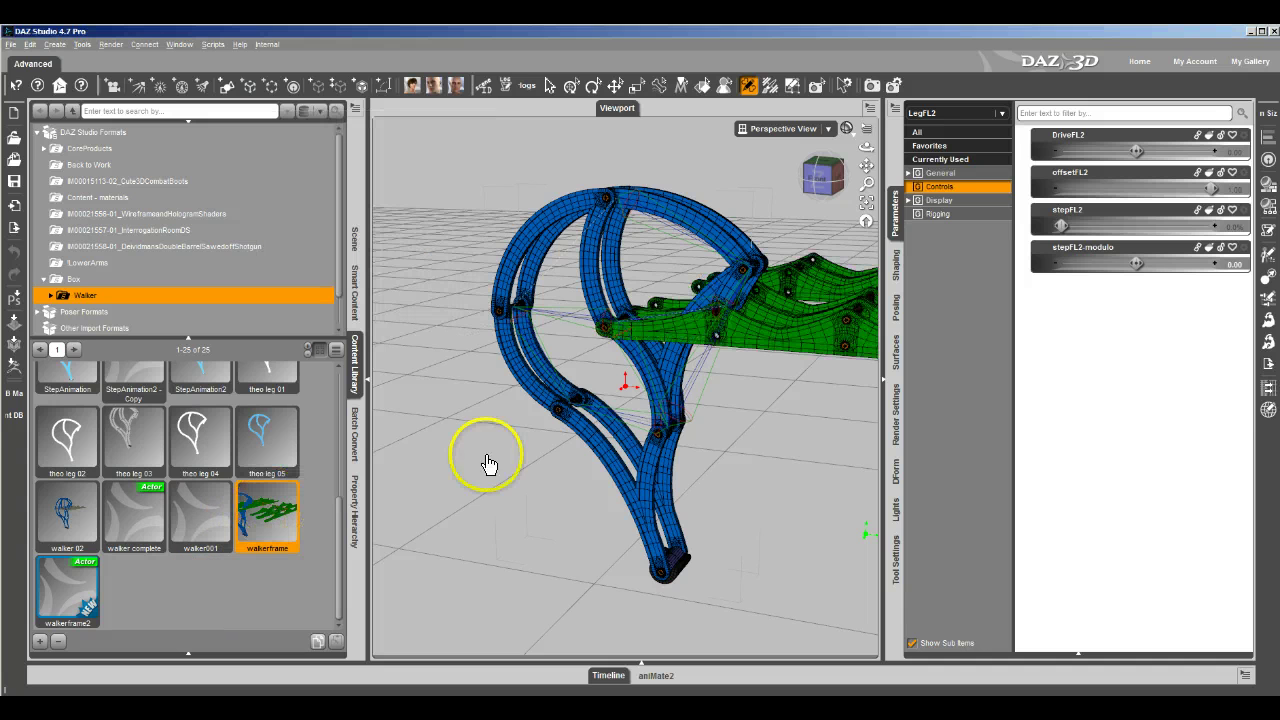
# Step: Test LegFL2's stepping motion by raising DriveFL2 to about 2.50, and reset the dial
pyautogui.moveTo(823, 168); pyautogui.dragTo(625, 360)
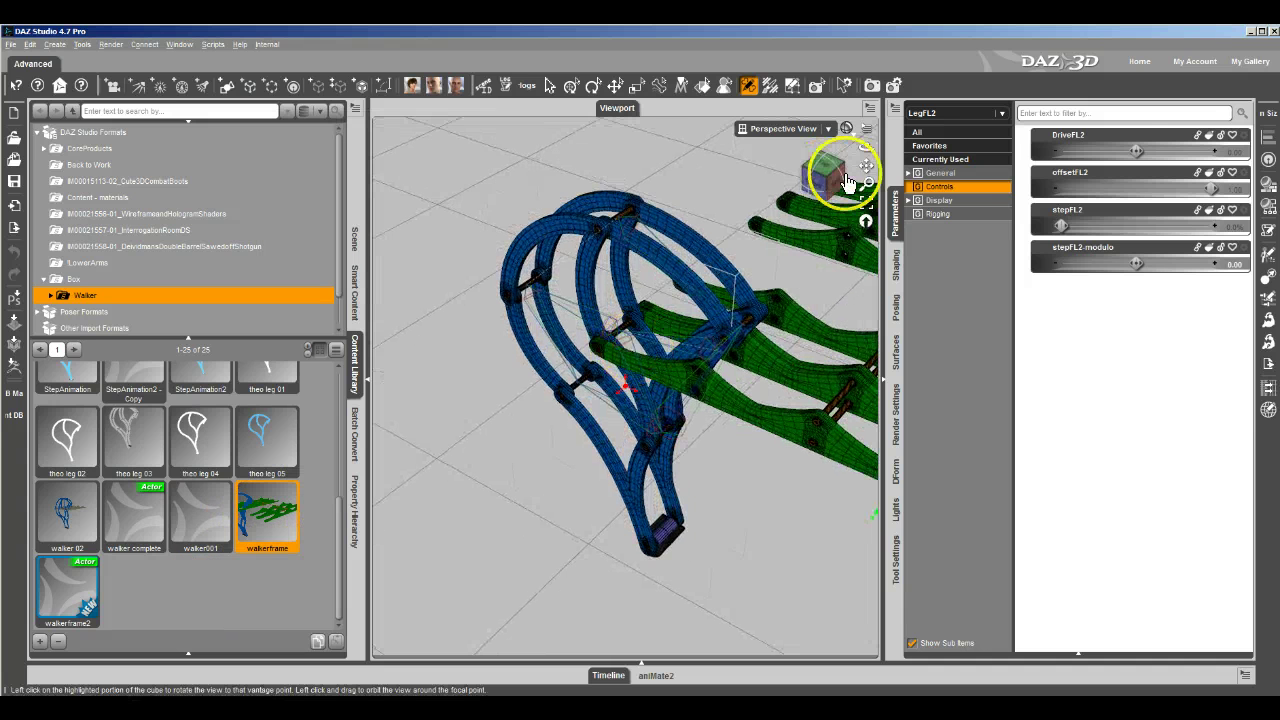
pyautogui.moveTo(1134, 151)
pyautogui.mouseDown()
pyautogui.moveTo(1175, 151)
pyautogui.moveTo(1116, 161)
pyautogui.moveTo(631, 357)
pyautogui.moveTo(1140, 148)
pyautogui.mouseUp()
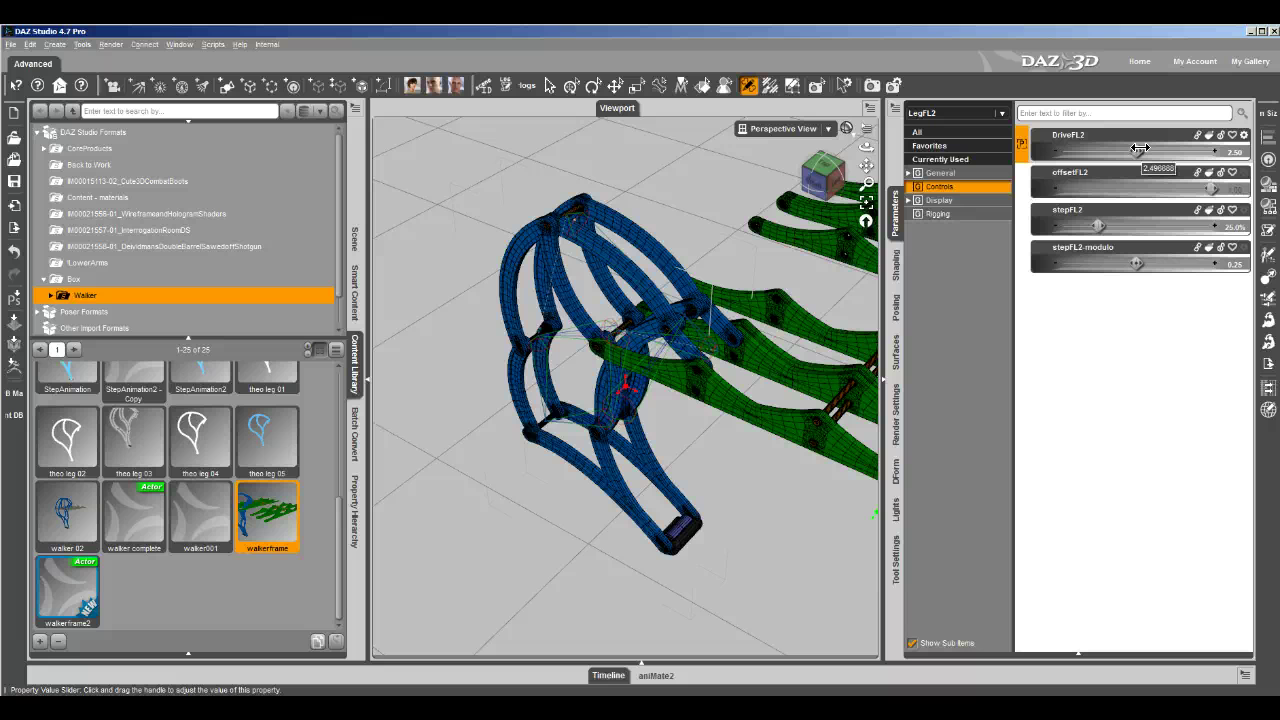
pyautogui.keyDown('alt'); pyautogui.click(1118, 154); pyautogui.keyUp('alt')
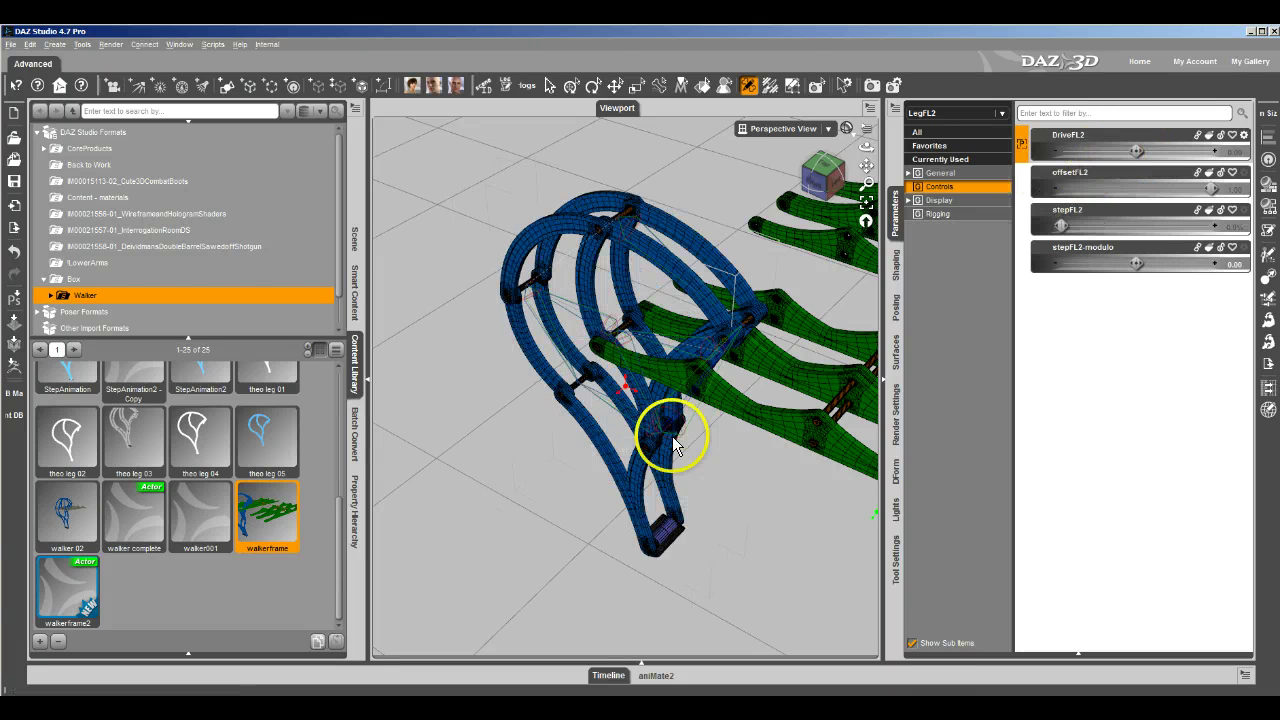
# Step: Change the viewport to Top View and set LegFL2's Y Rotate to 180
pyautogui.scroll(-5, 711, 390)
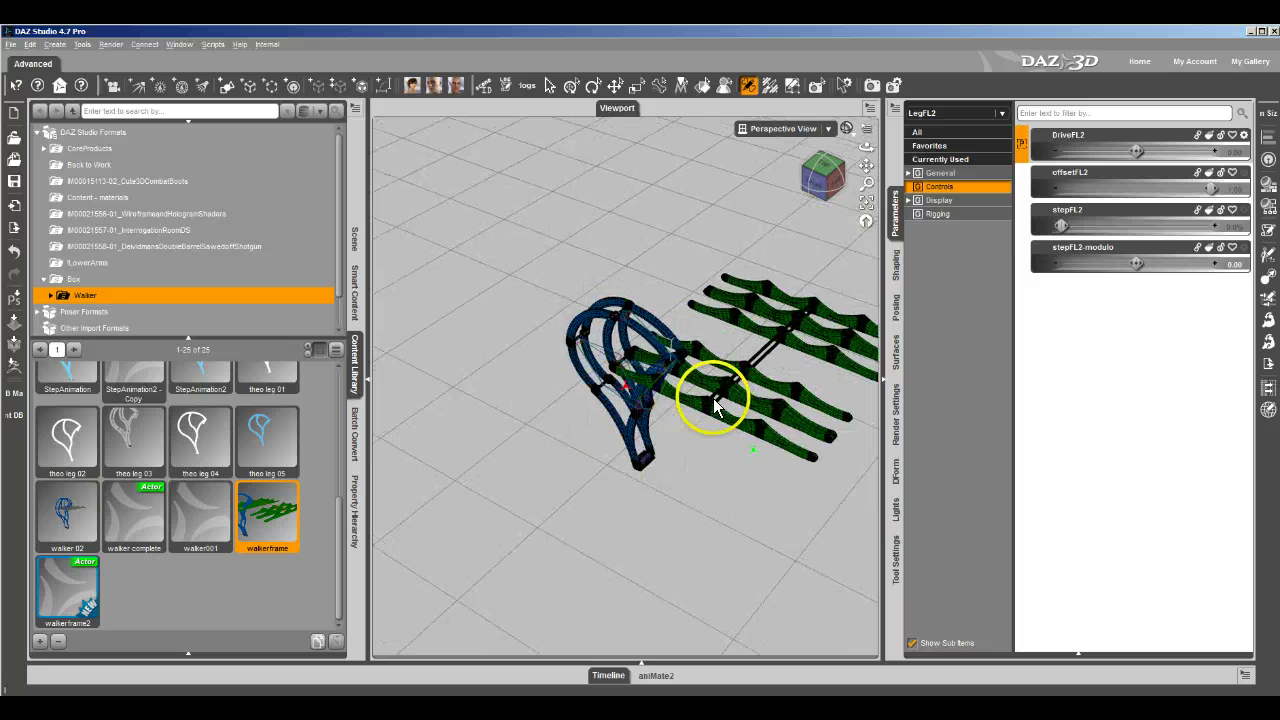
pyautogui.click(635, 345)
pyautogui.moveTo(635, 345)
pyautogui.mouseDown()
pyautogui.moveTo(643, 357)
pyautogui.moveTo(631, 363)
pyautogui.moveTo(646, 337)
pyautogui.moveTo(635, 345)
pyautogui.mouseUp()
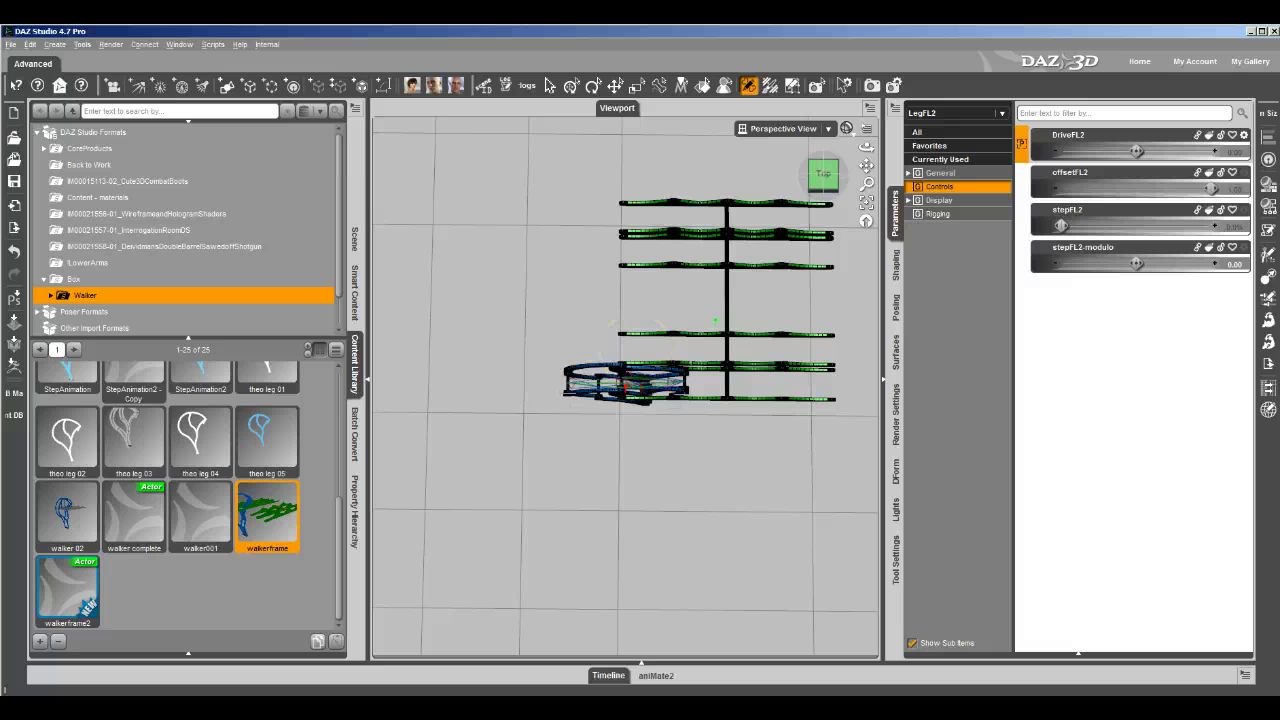
pyautogui.click(962, 173)
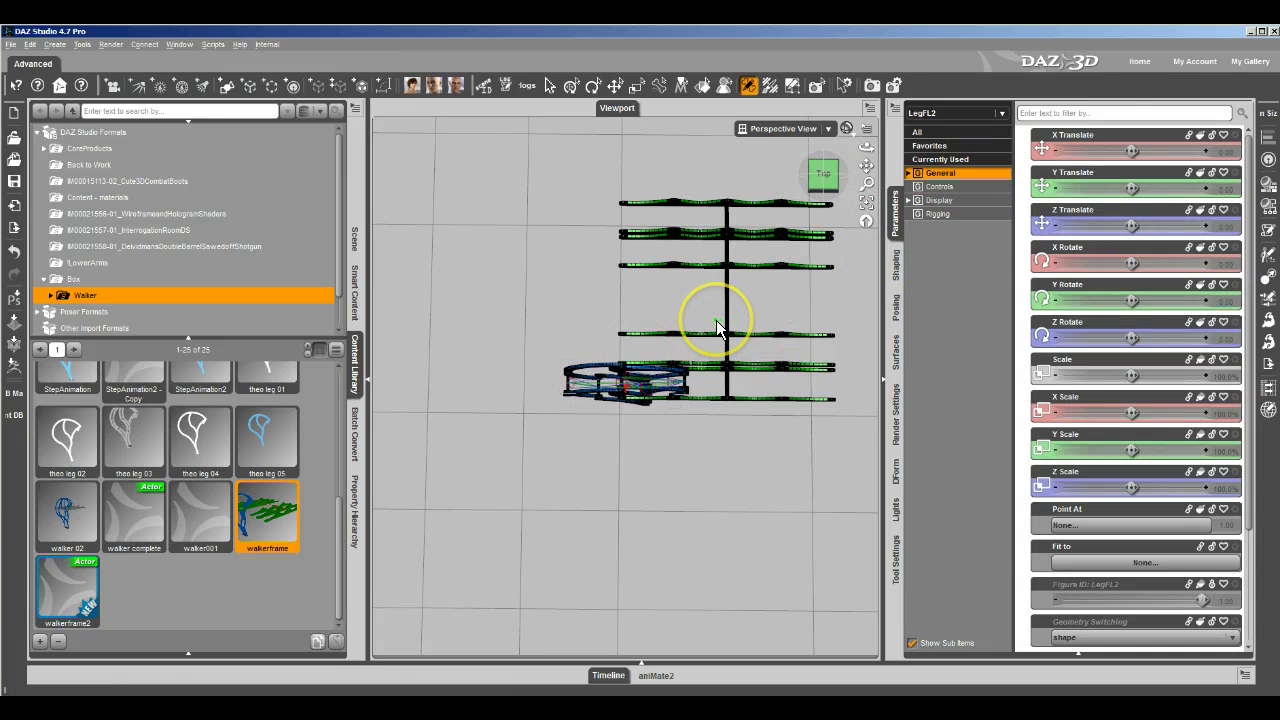
pyautogui.click(795, 130)
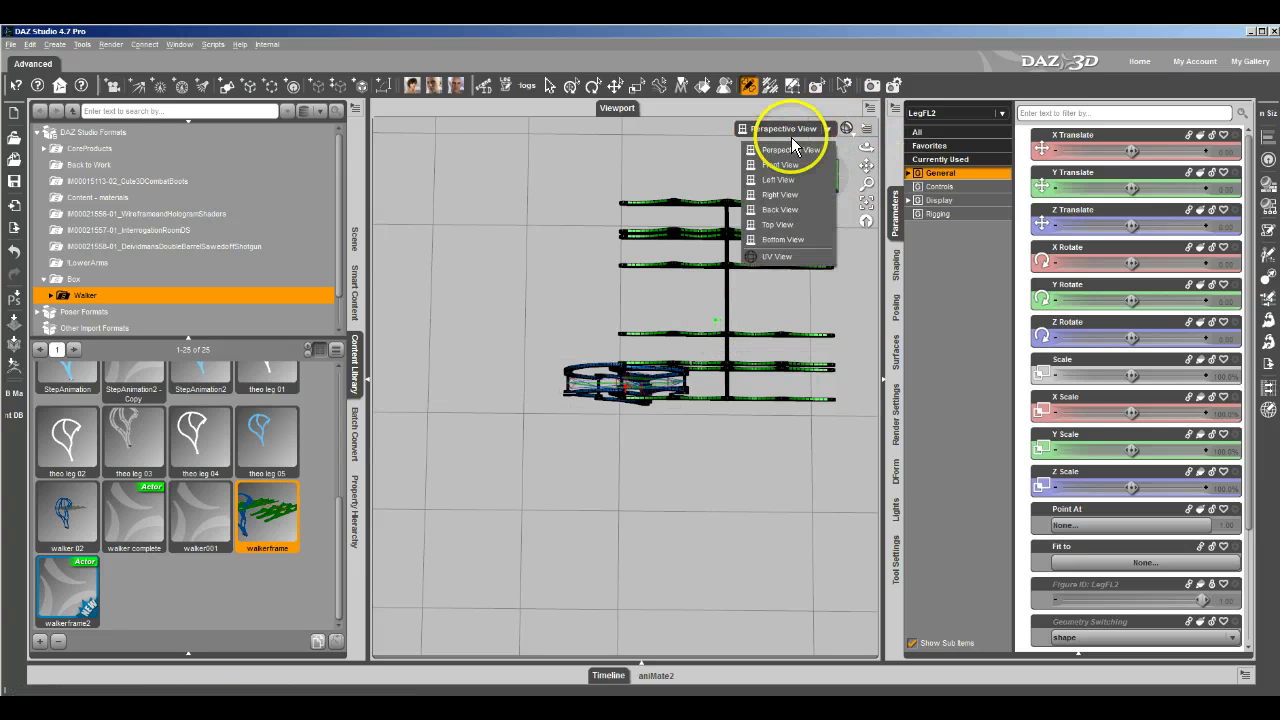
pyautogui.click(792, 139)
pyautogui.click(789, 133)
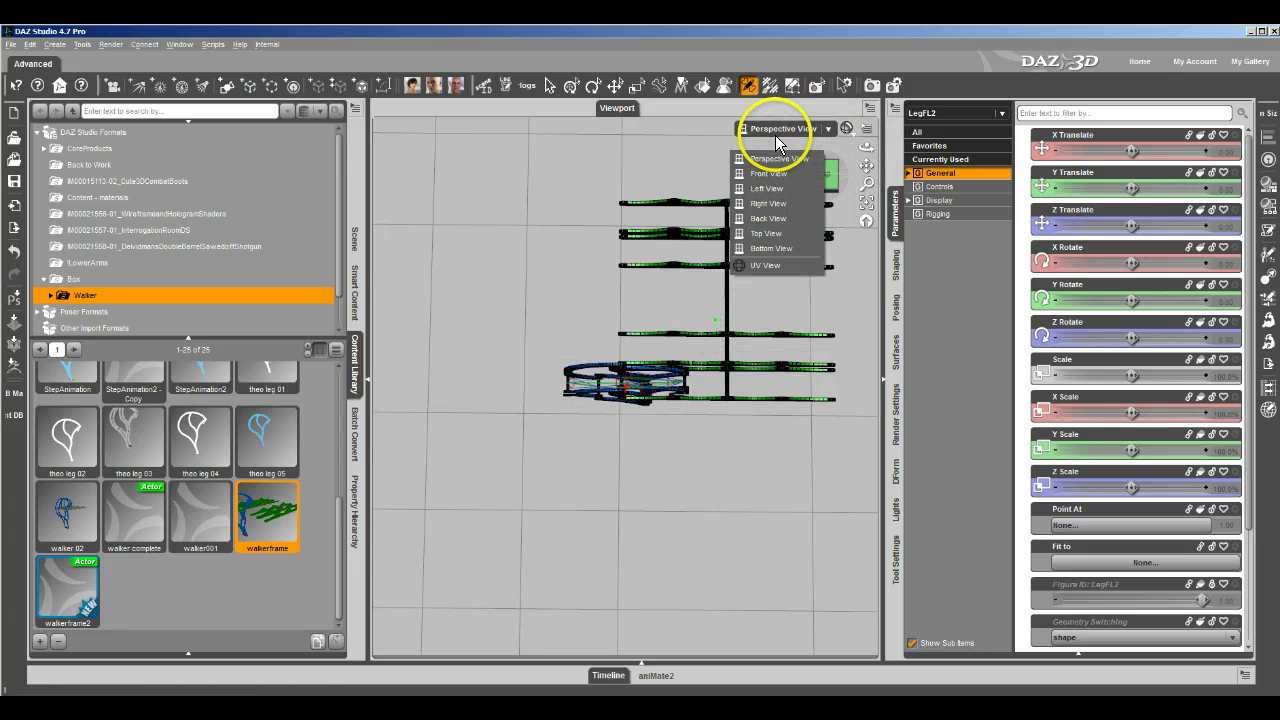
pyautogui.click(769, 235)
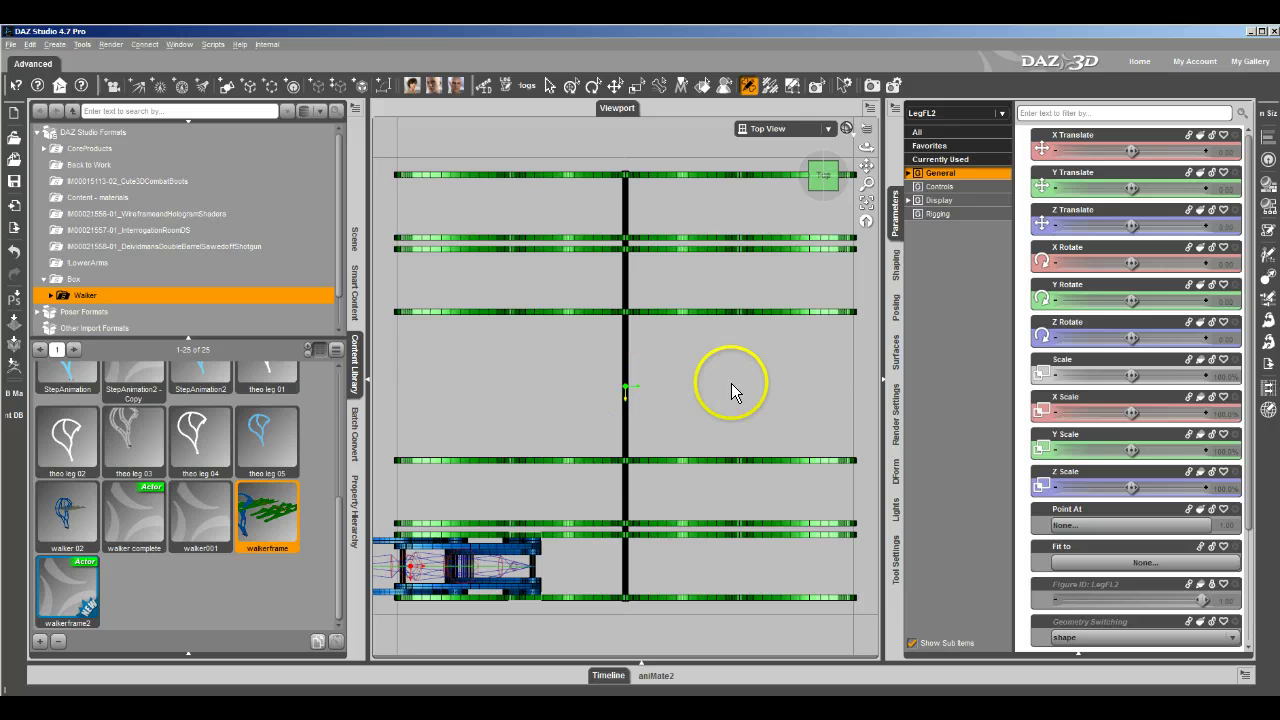
pyautogui.scroll(-5, 731, 355)
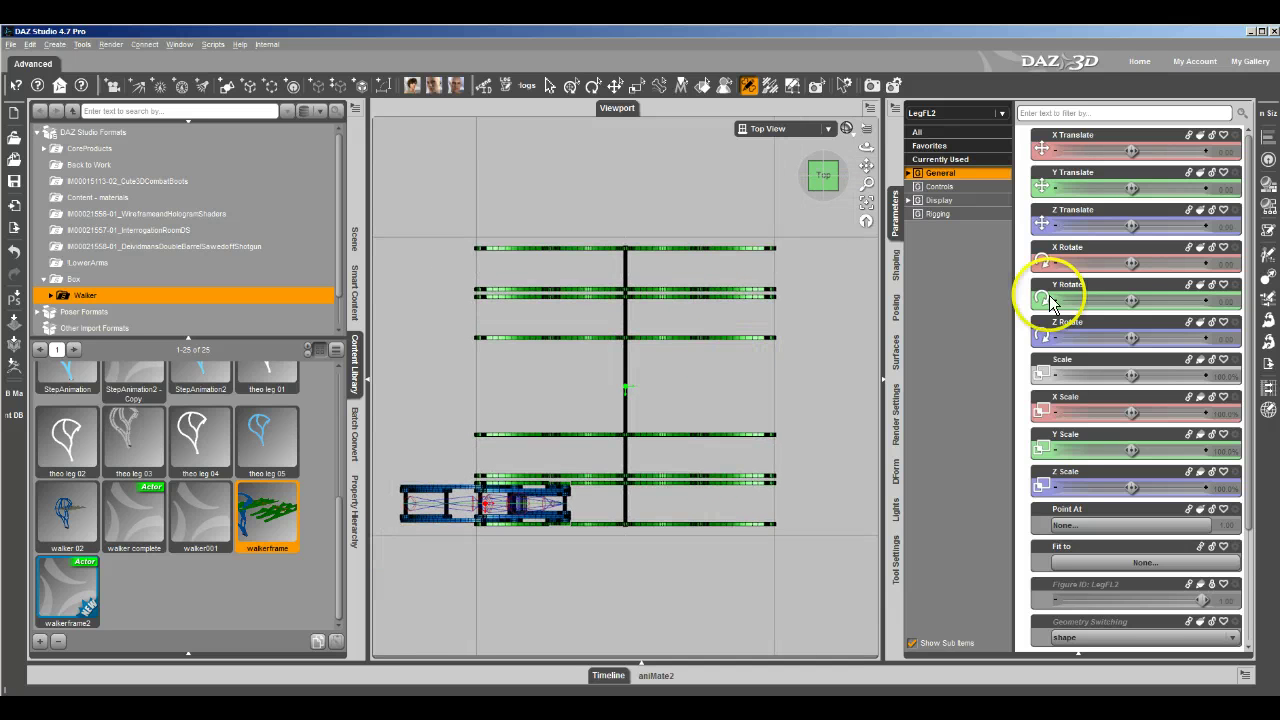
pyautogui.click(1228, 300)
pyautogui.write('180')
pyautogui.press('Return')
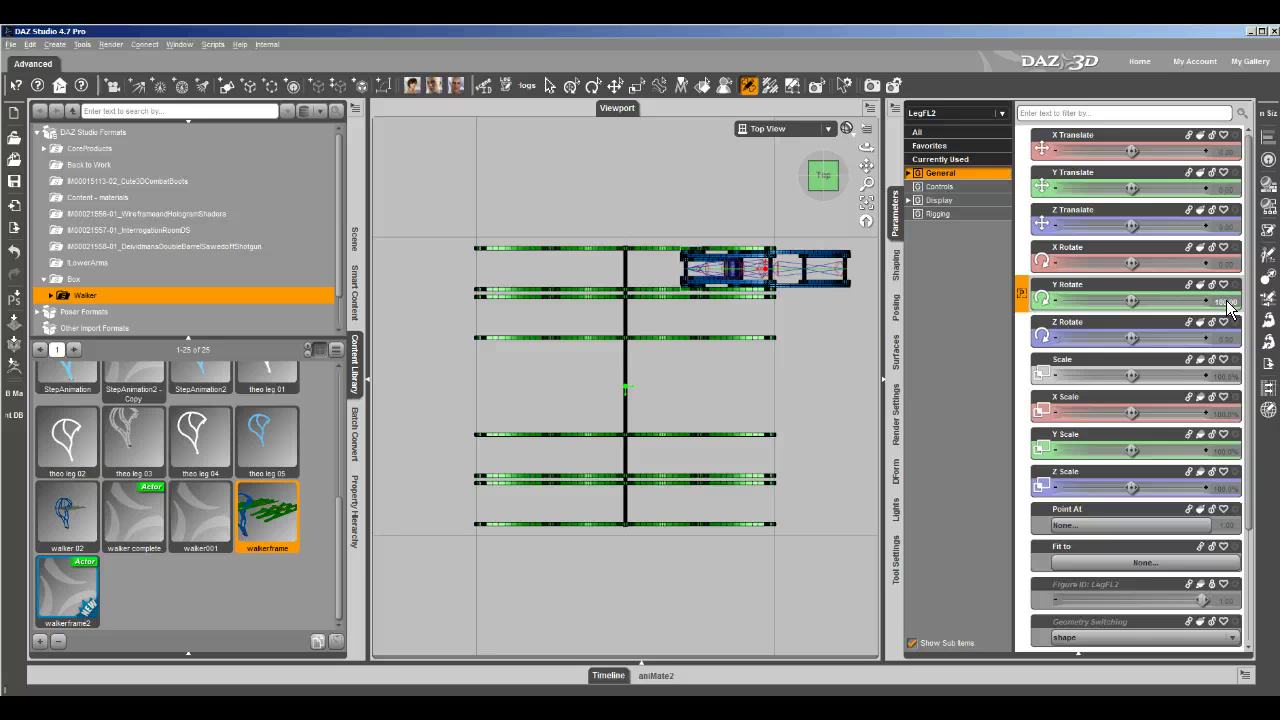
# Step: Show LegFL2's Controls parameters and examine the rotated leg on the frame in Perspective View
pyautogui.click(755, 255)
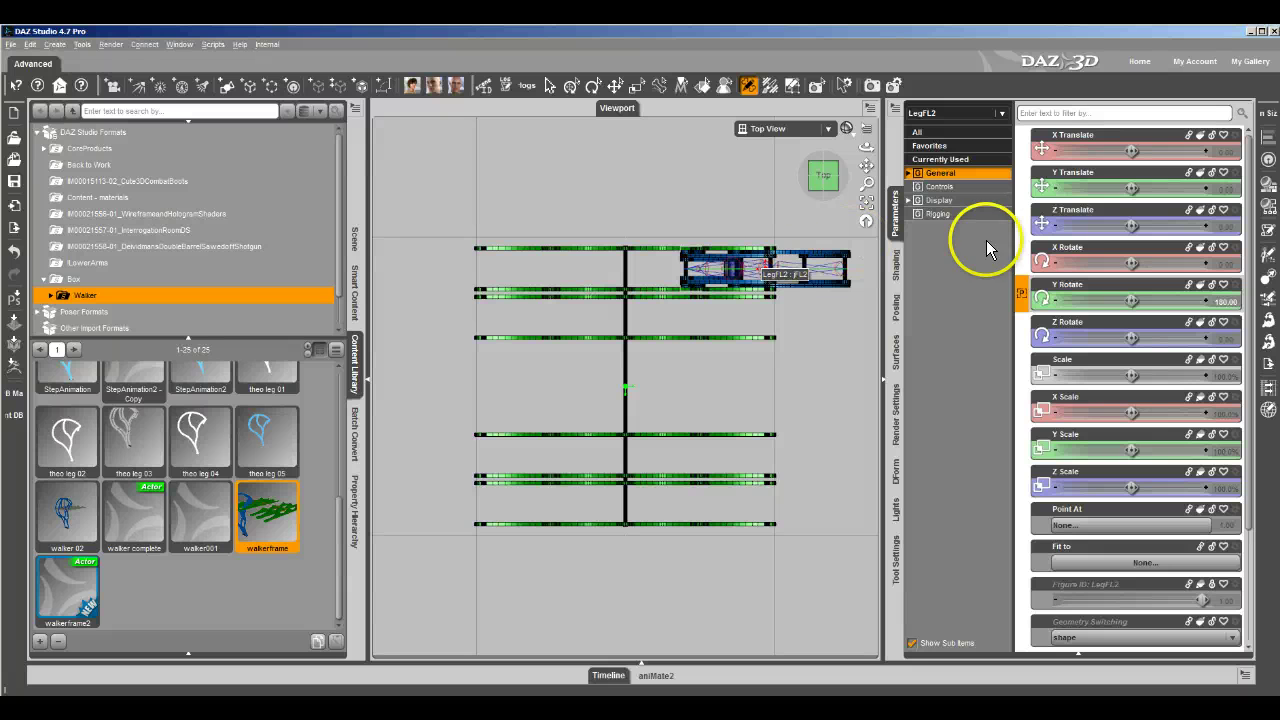
pyautogui.click(945, 187)
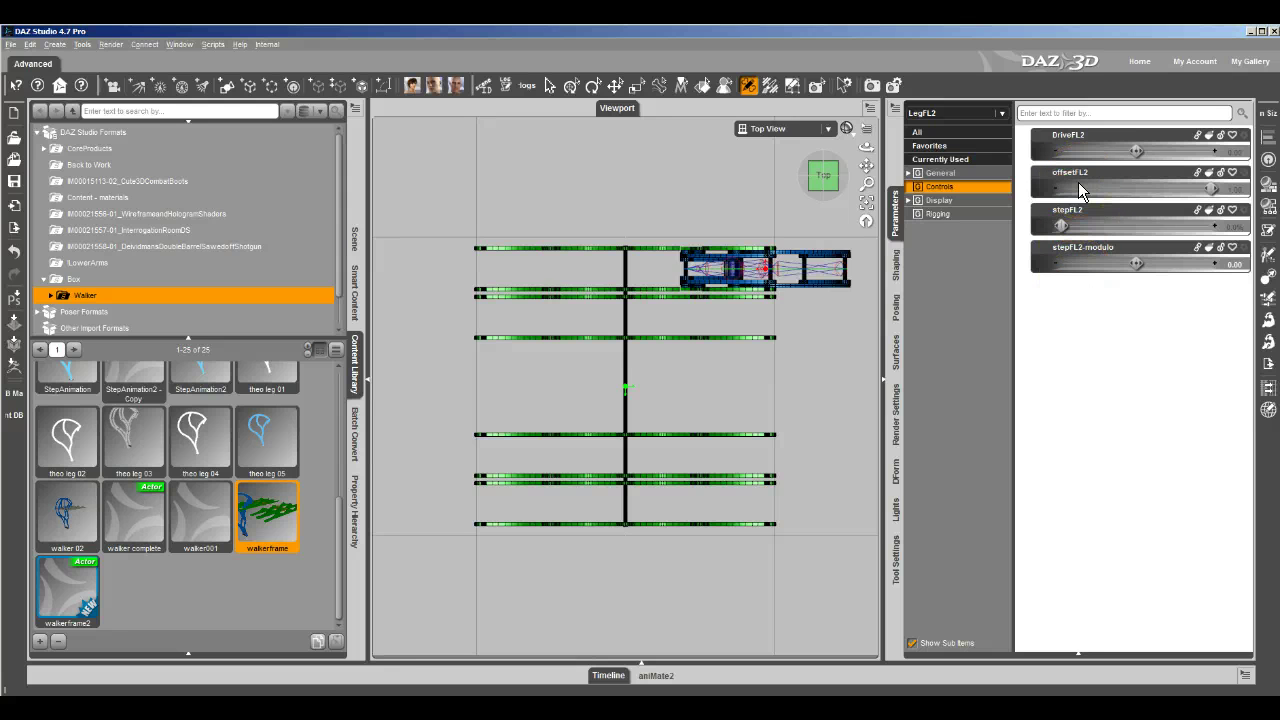
pyautogui.click(1060, 226)
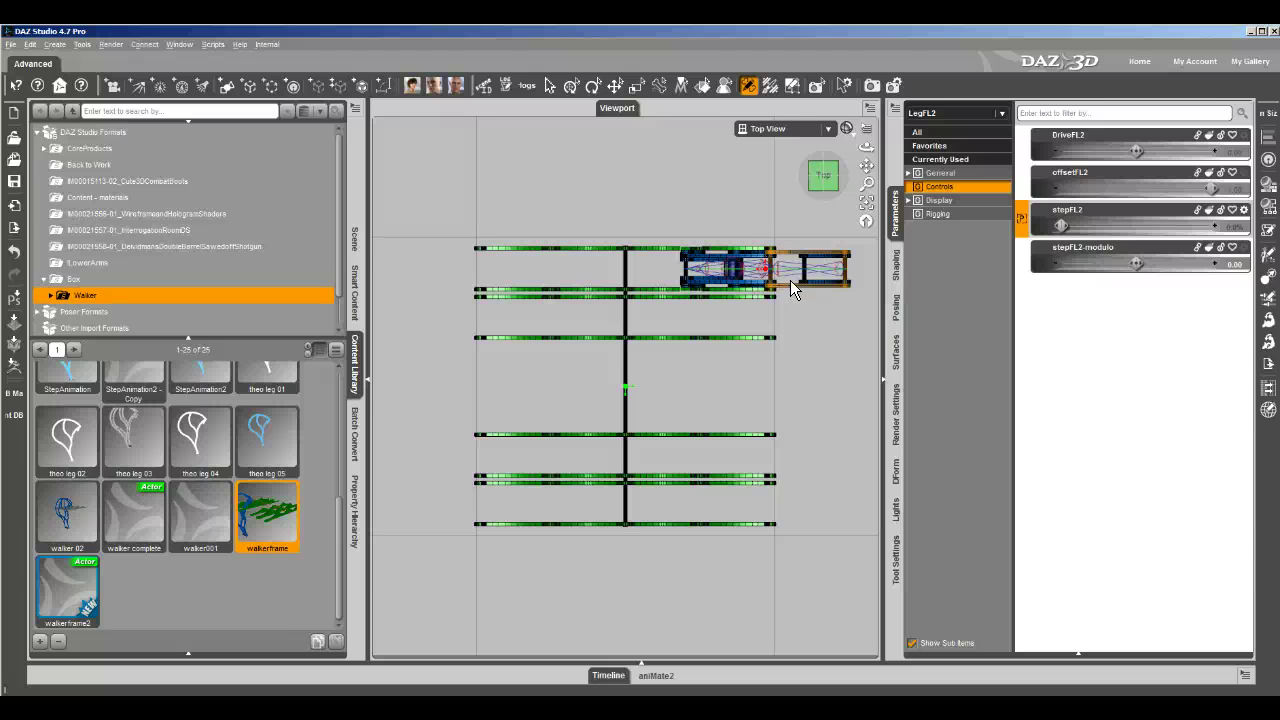
pyautogui.click(803, 138)
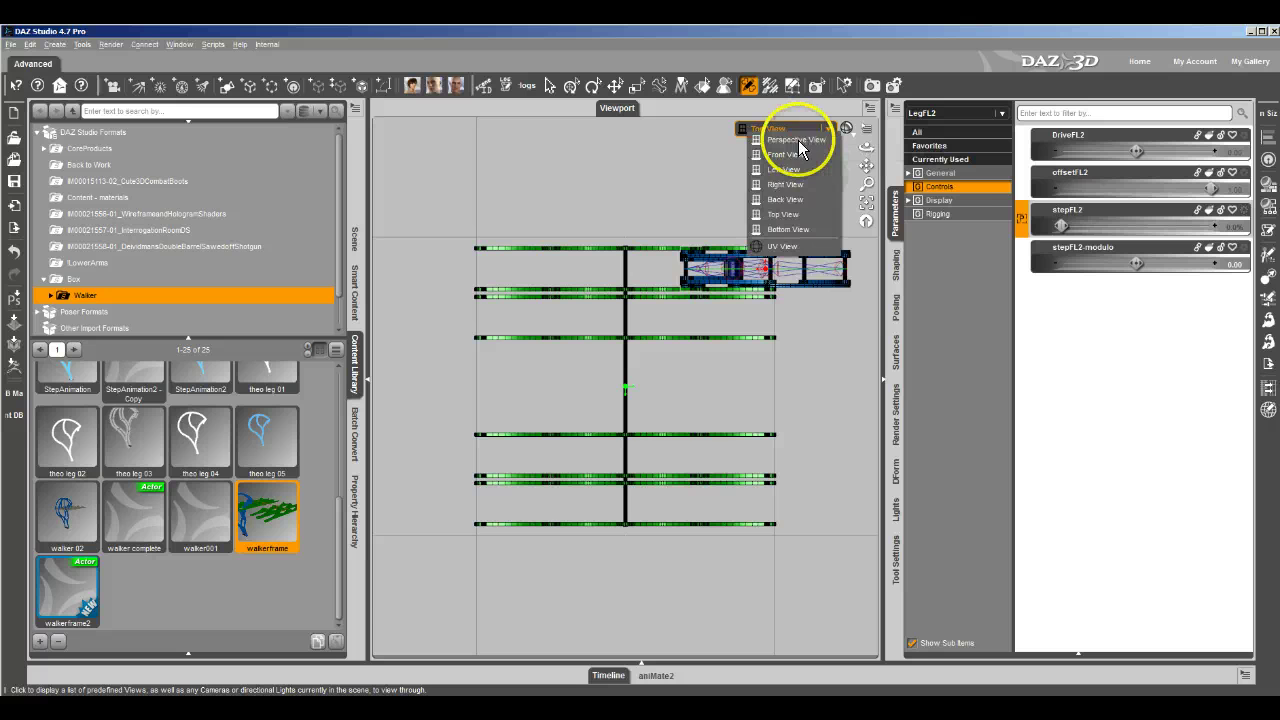
pyautogui.click(798, 142)
pyautogui.click(841, 182)
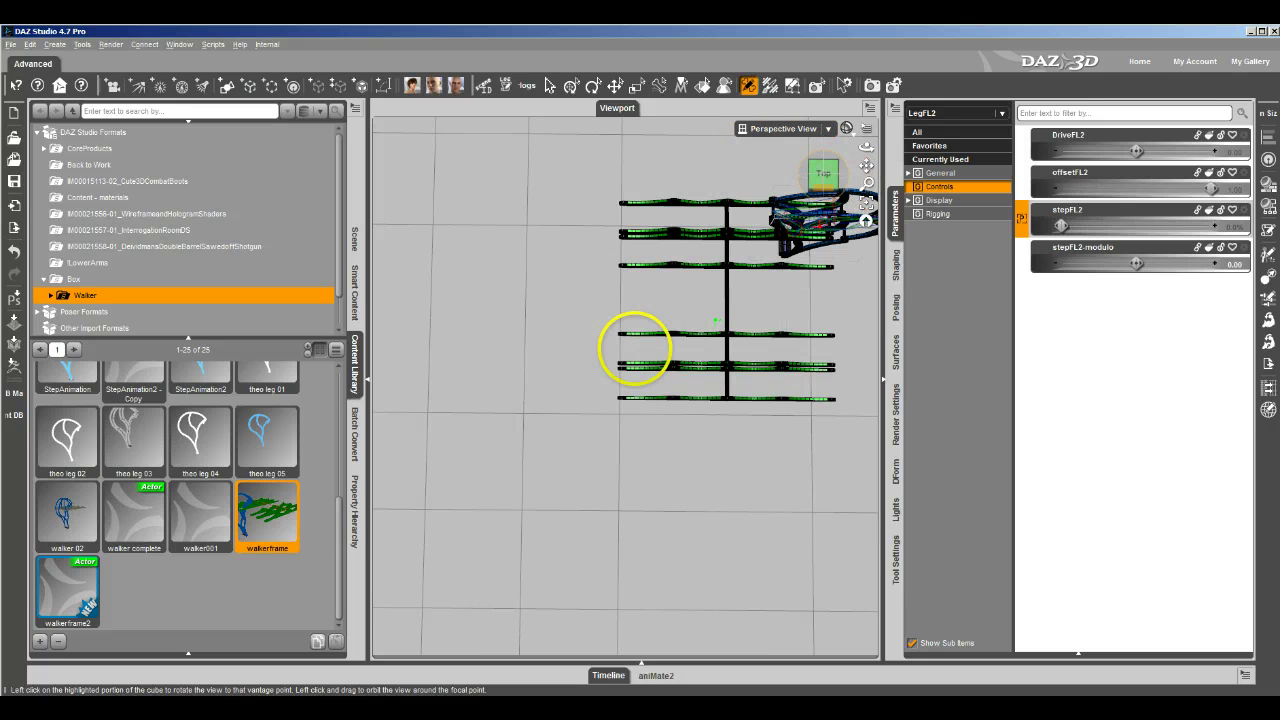
pyautogui.click(721, 287)
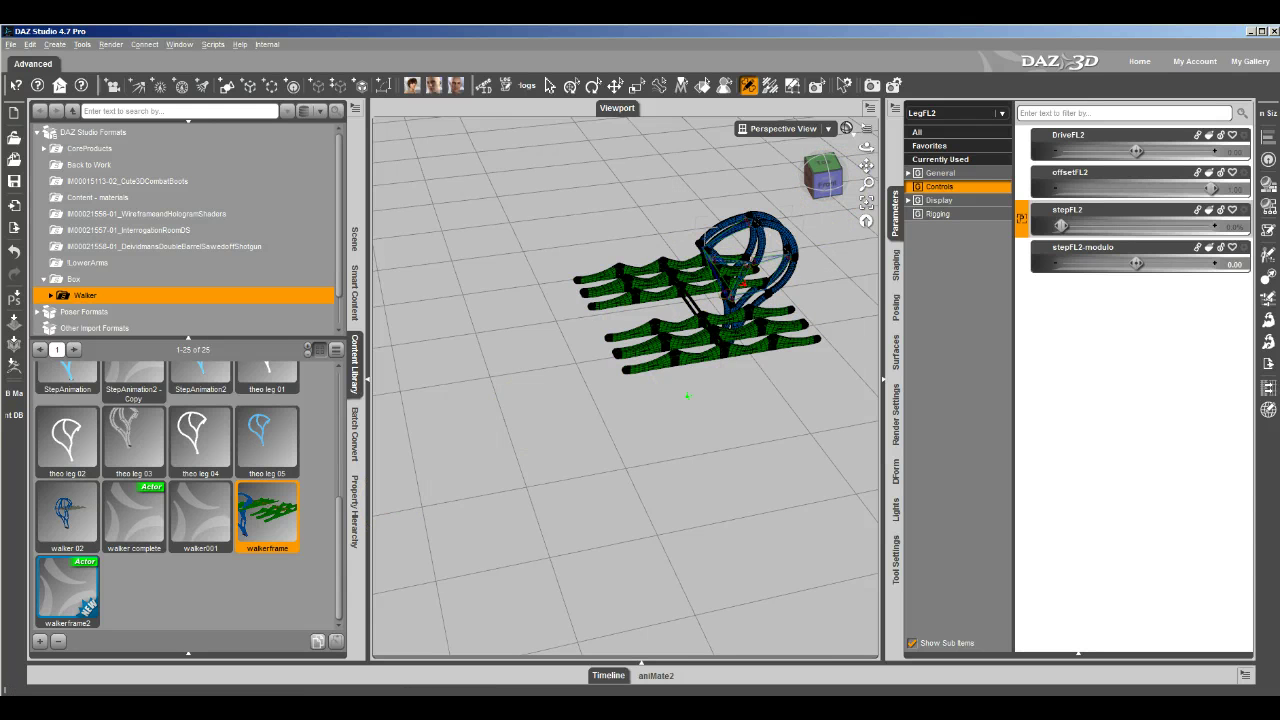